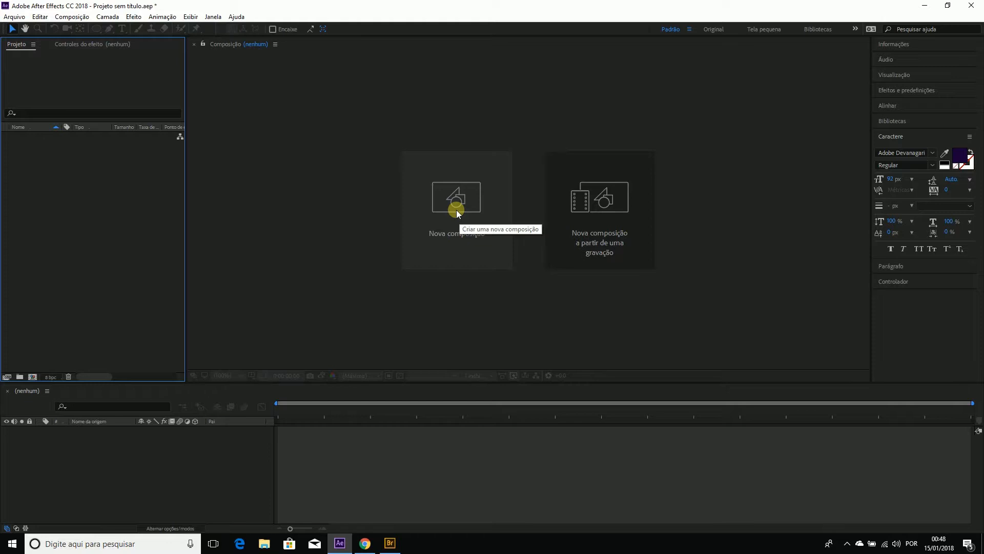
Step: Create a new composition with the HDTV 1080 29,97 preset and a duration of 0;00;05;00
{"action": "left_click", "coordinate": [456, 211]}
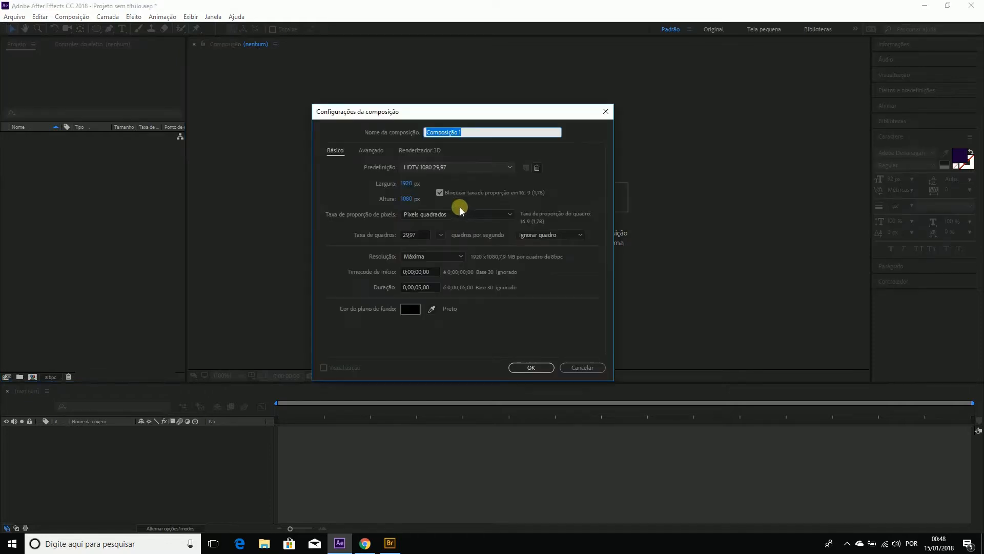
{"action": "left_click", "coordinate": [512, 166]}
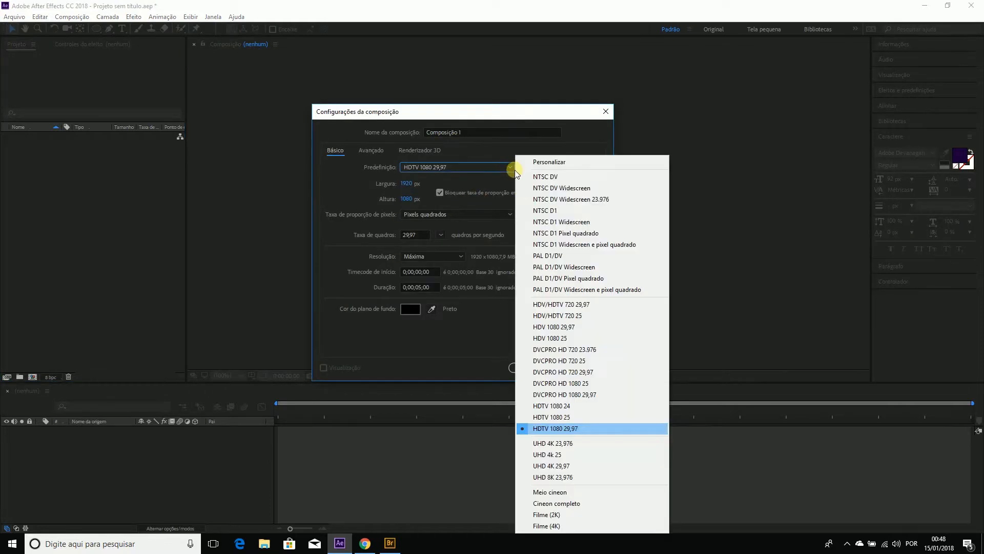
{"action": "left_click", "coordinate": [577, 431]}
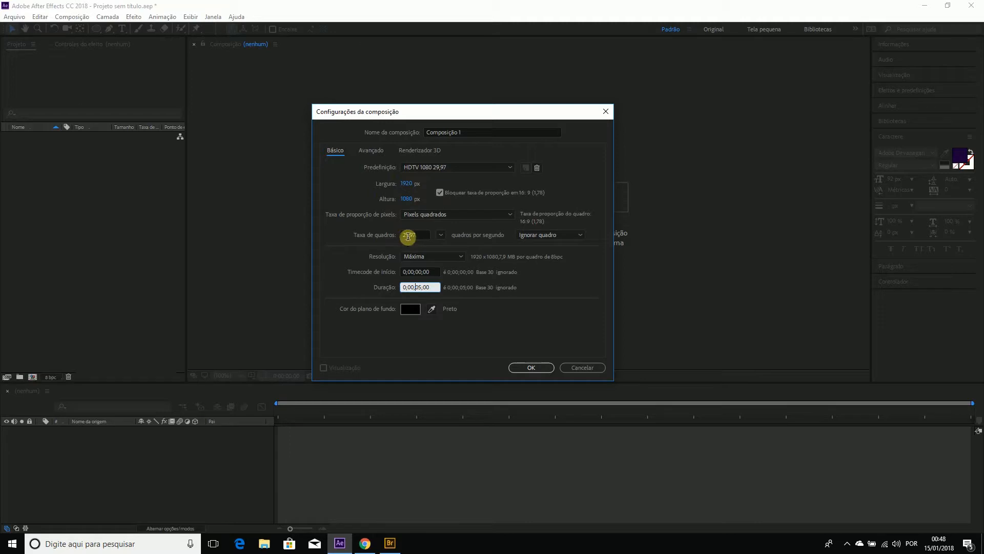
{"action": "double_click", "coordinate": [418, 287]}
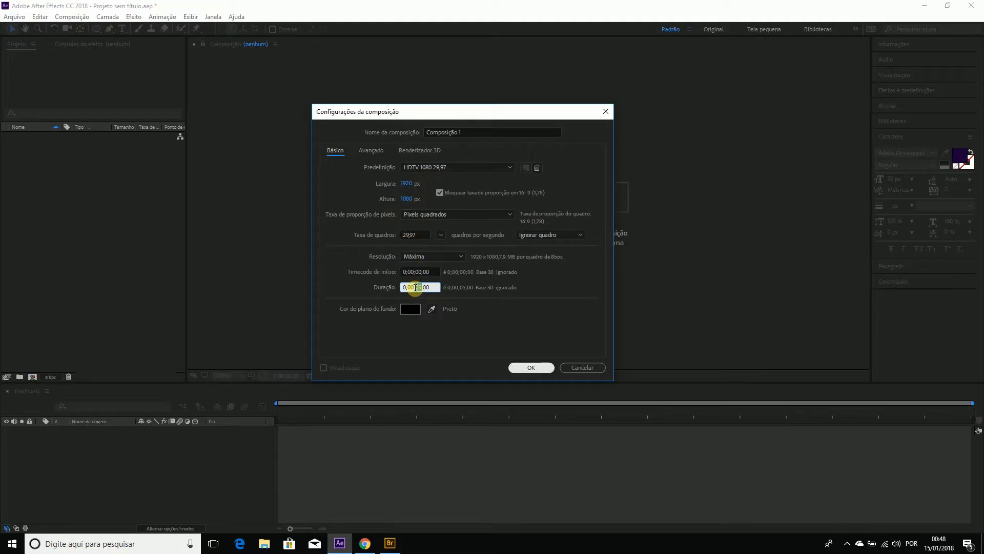
{"action": "left_click", "coordinate": [528, 367]}
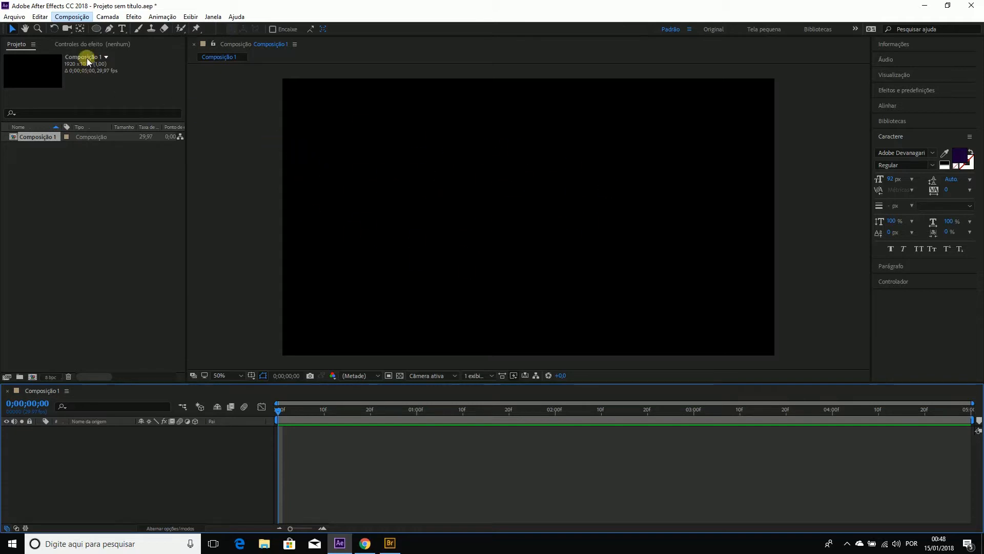
Step: Add a composition-sized solid layer in pale blue, colour D5E1EB
{"action": "left_click", "coordinate": [82, 16]}
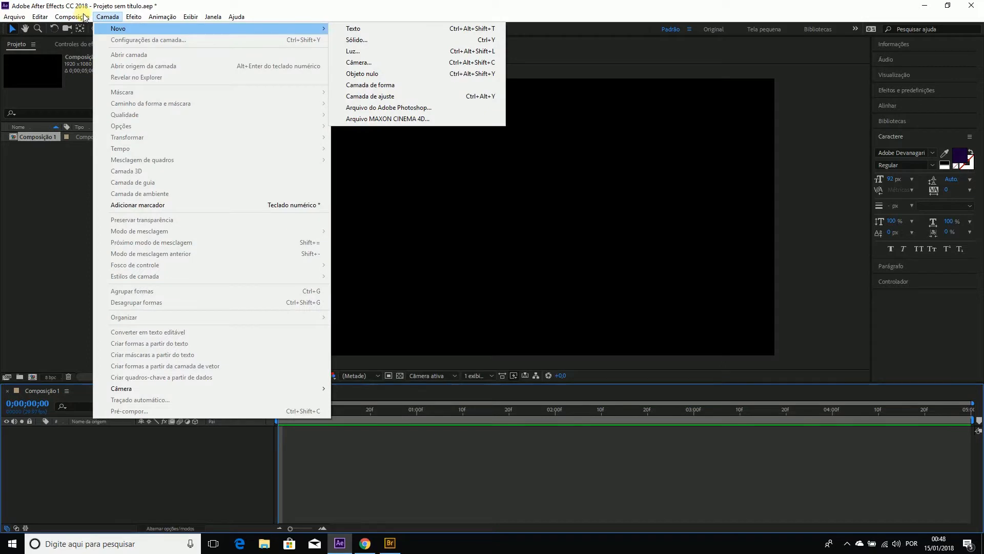
{"action": "left_click", "coordinate": [114, 29]}
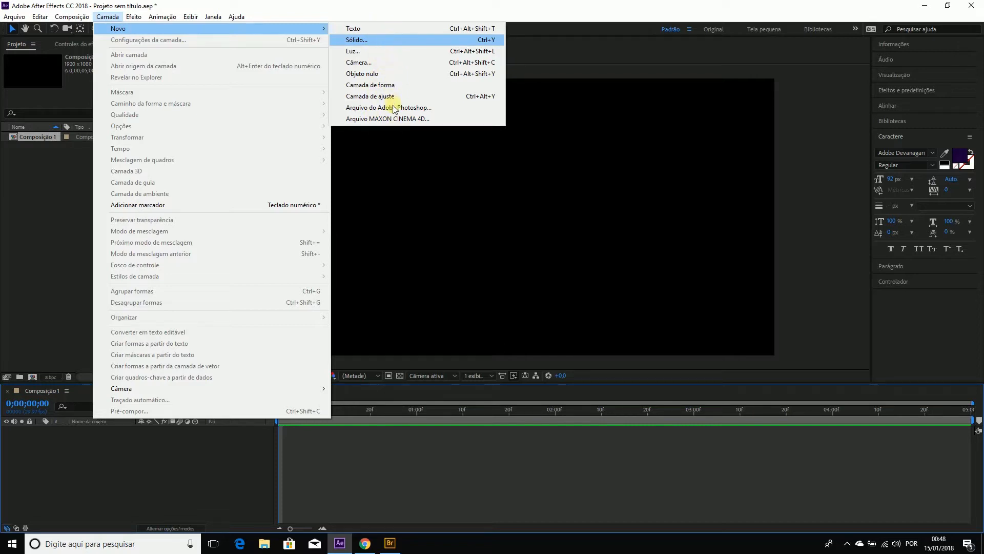
{"action": "left_click", "coordinate": [382, 39]}
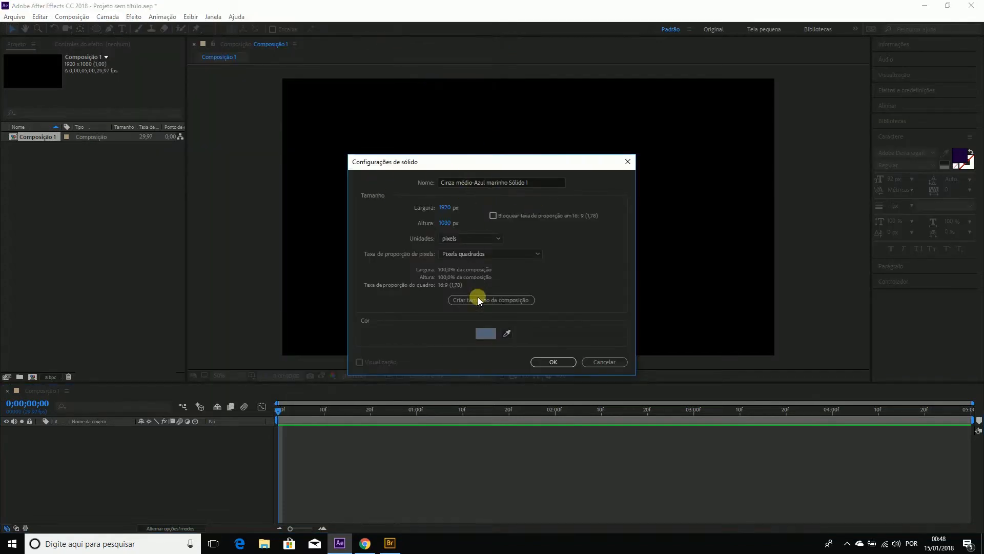
{"action": "left_click", "coordinate": [484, 336]}
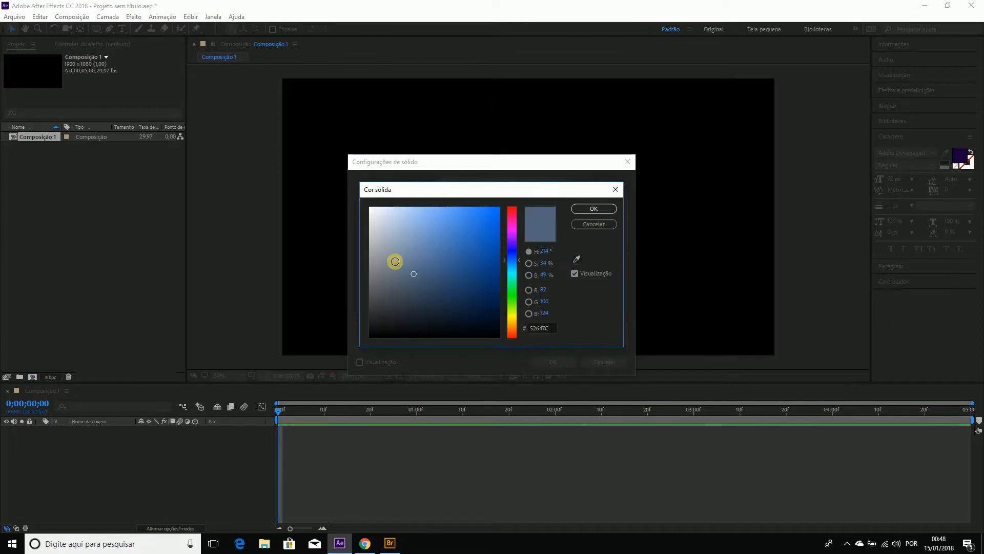
{"action": "left_click", "coordinate": [382, 240]}
{"action": "left_click_drag", "start_coordinate": [382, 239], "coordinate": [378, 224]}
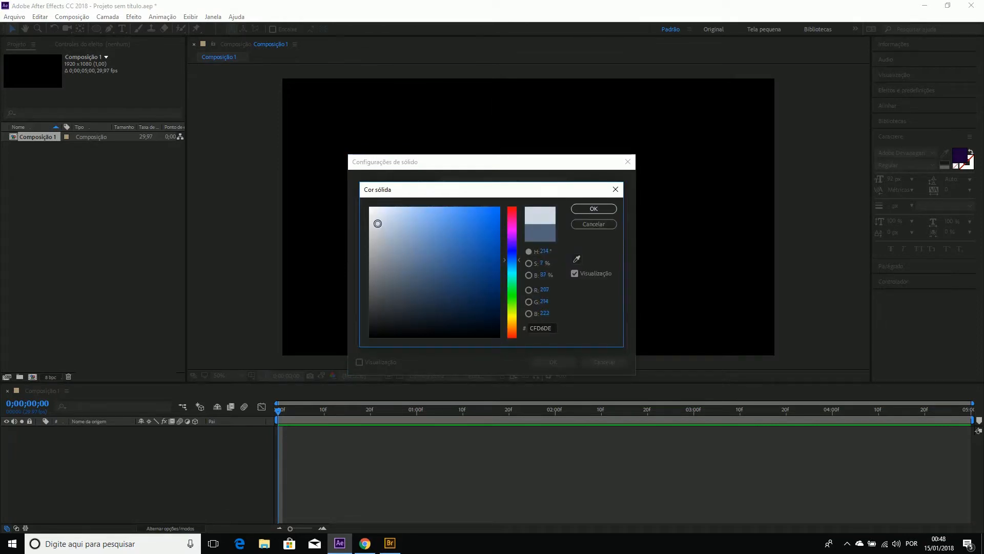
{"action": "left_click", "coordinate": [516, 260]}
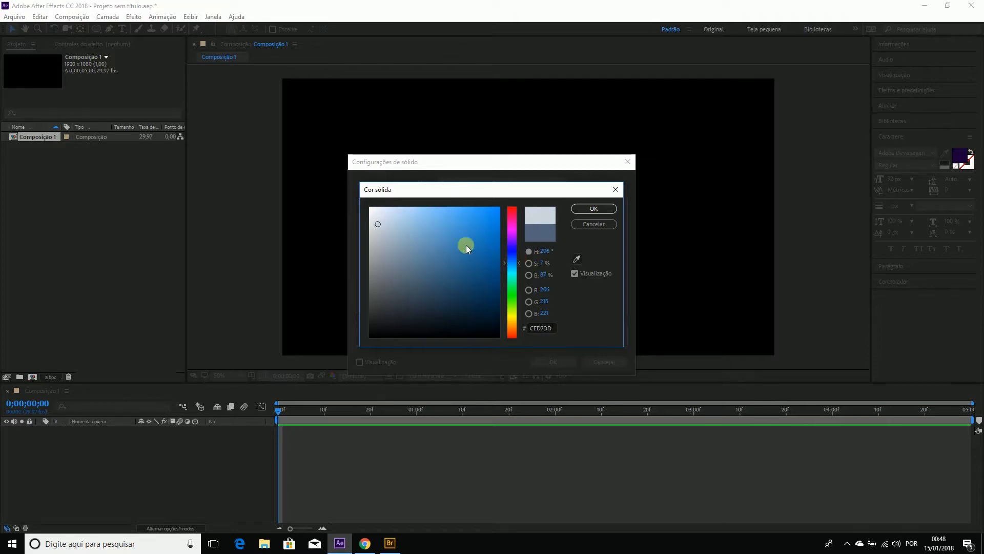
{"action": "left_click", "coordinate": [381, 217]}
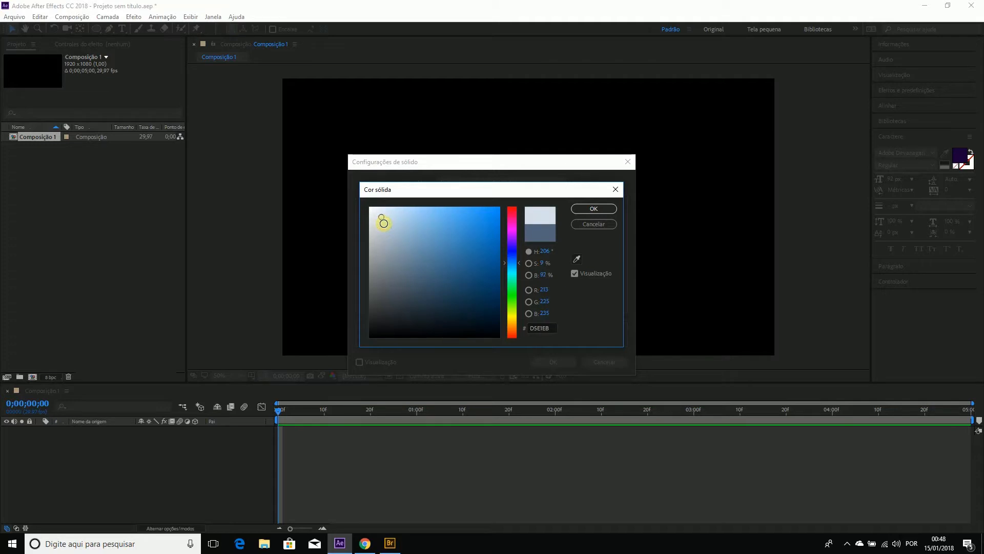
{"action": "left_click", "coordinate": [593, 208]}
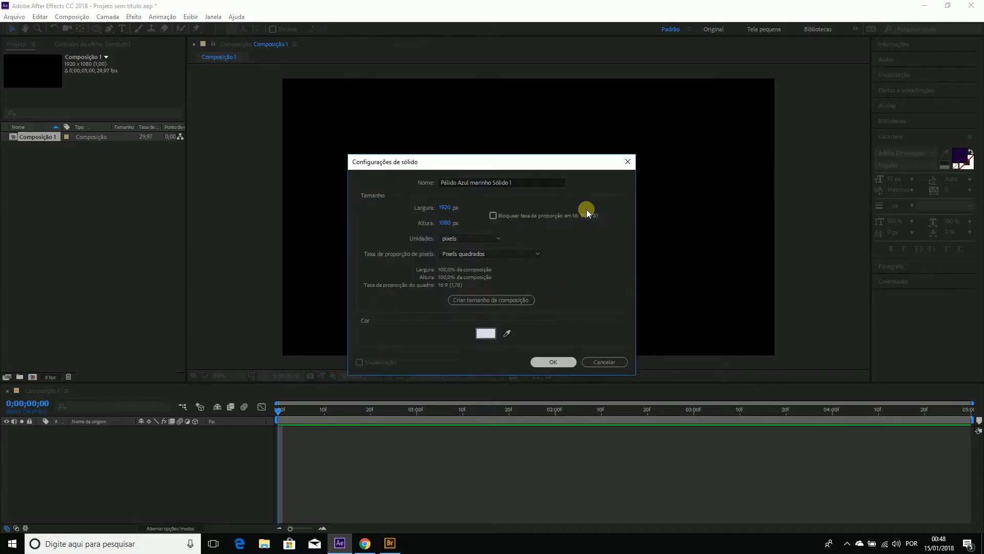
{"action": "left_click", "coordinate": [553, 362]}
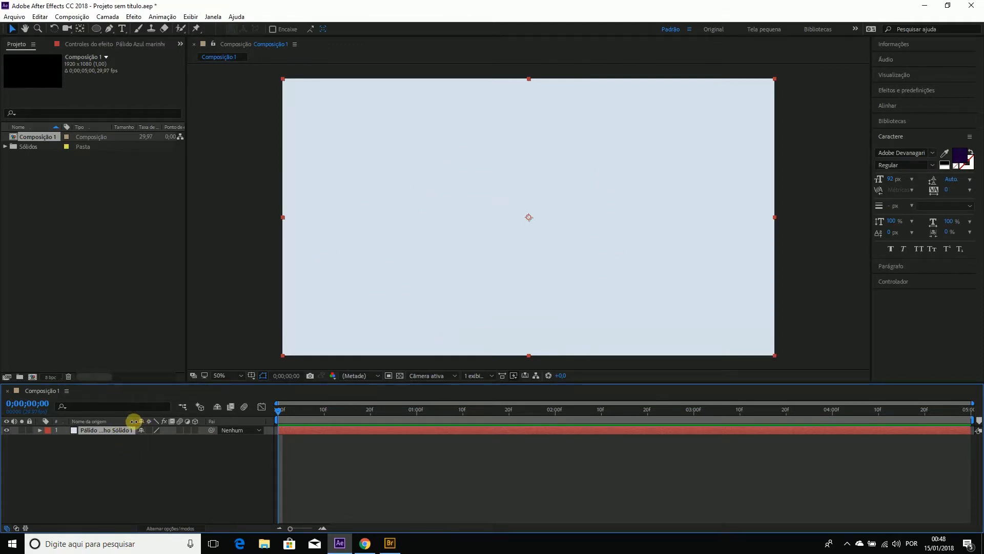
Step: Widen the layer name column and rename the solid layer as fundo
{"action": "left_click_drag", "start_coordinate": [134, 421], "coordinate": [152, 421]}
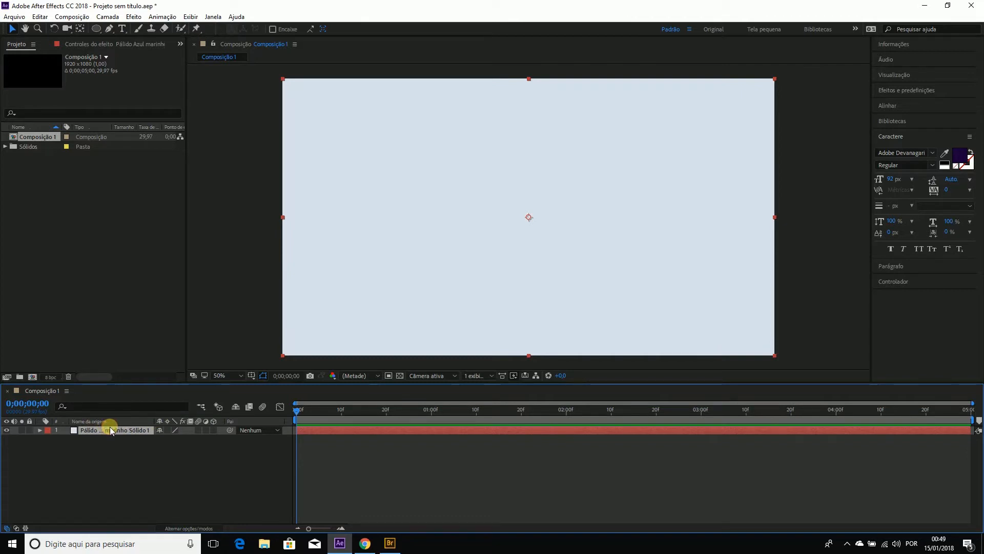
{"action": "key", "text": "Return"}
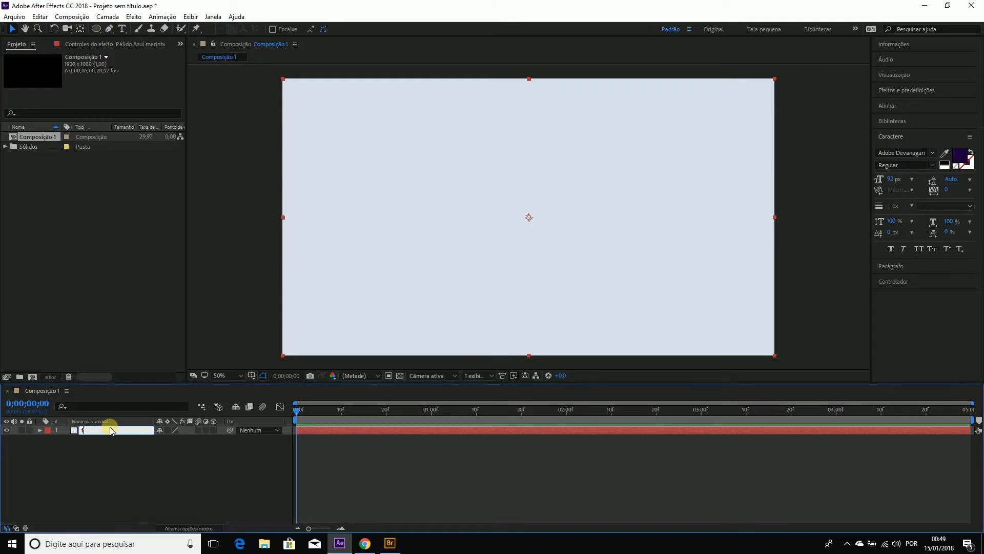
{"action": "type", "text": "fundo"}
{"action": "key", "text": "Return"}
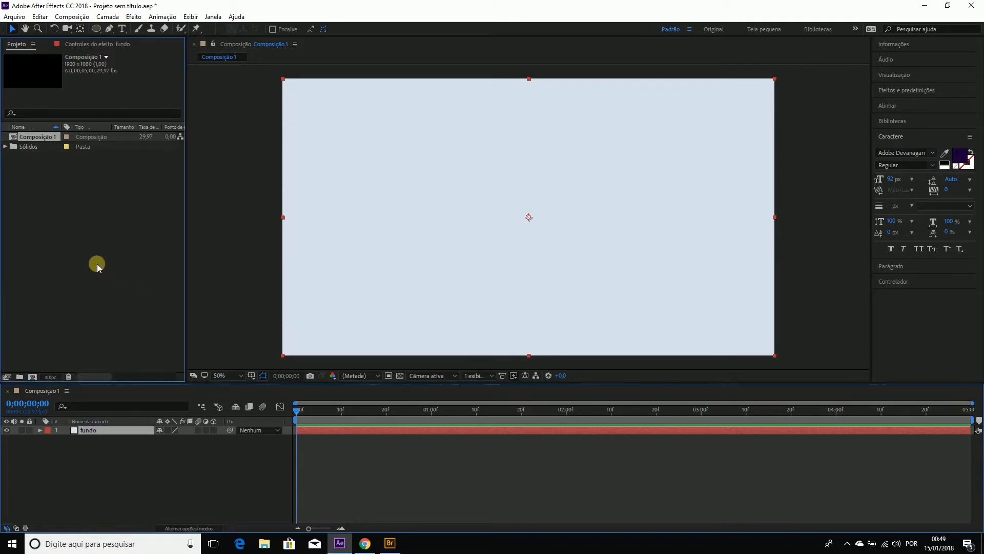
Step: Import Logo_AE.png from the Intro_AE folder and place it in the composition above the fundo layer
{"action": "left_click", "coordinate": [50, 244]}
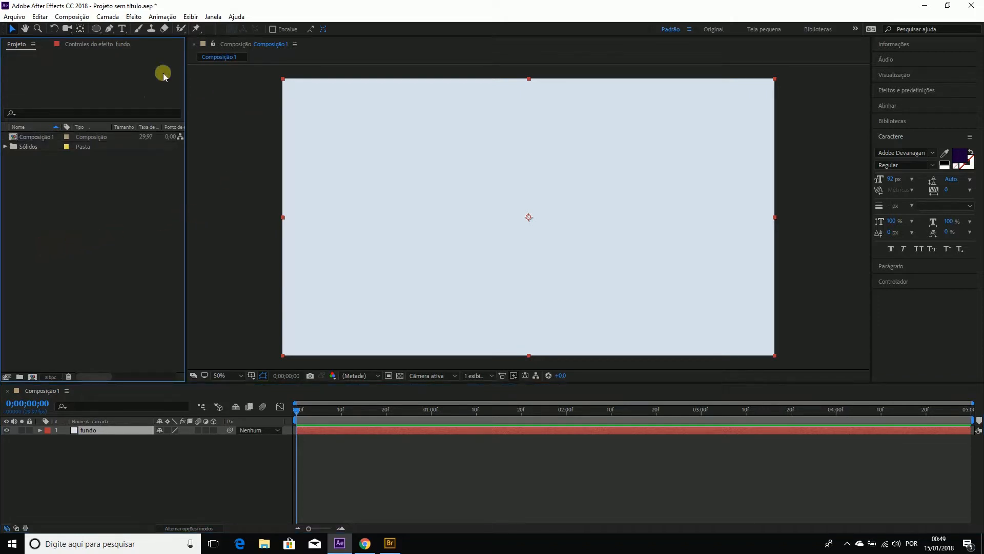
{"action": "right_click", "coordinate": [83, 232]}
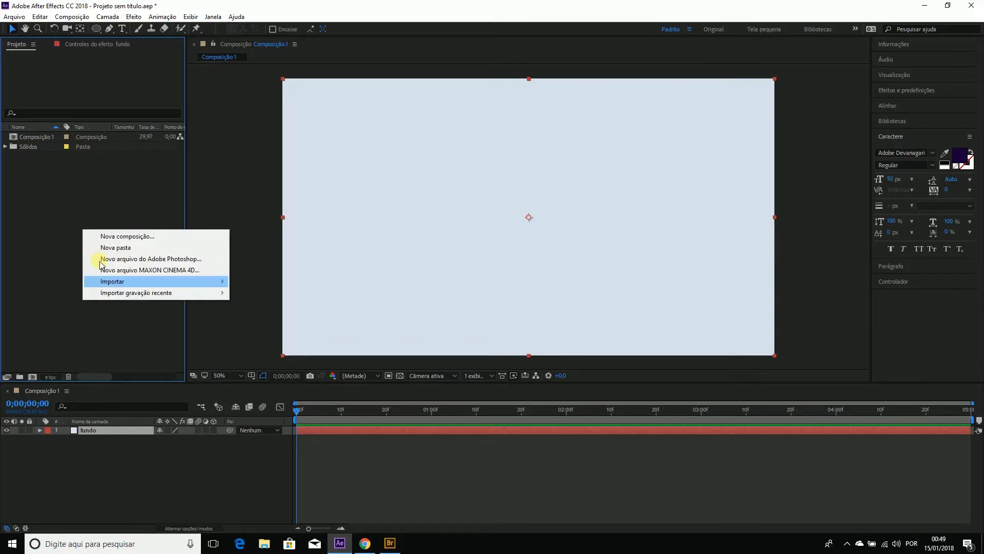
{"action": "mouse_move", "coordinate": [103, 287]}
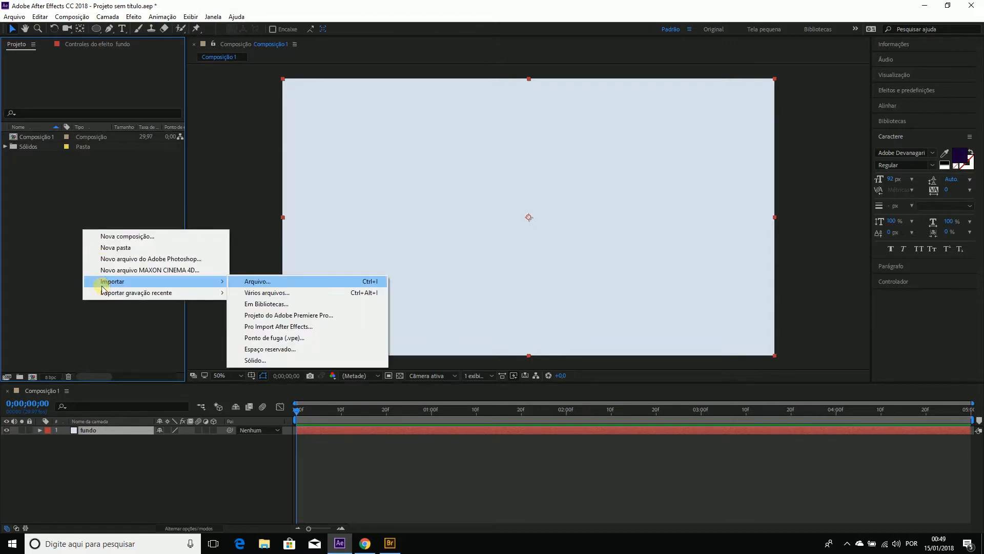
{"action": "left_click", "coordinate": [266, 283]}
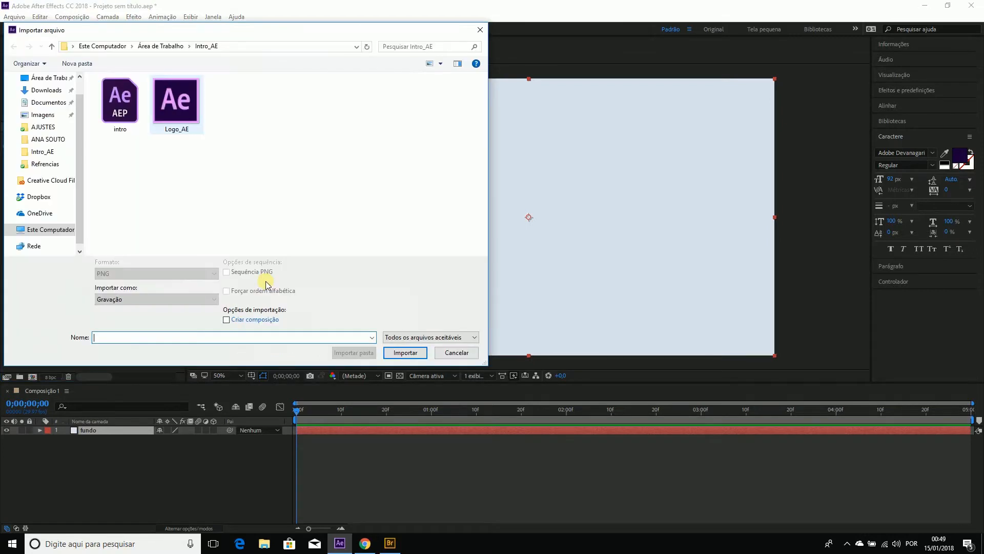
{"action": "double_click", "coordinate": [170, 112]}
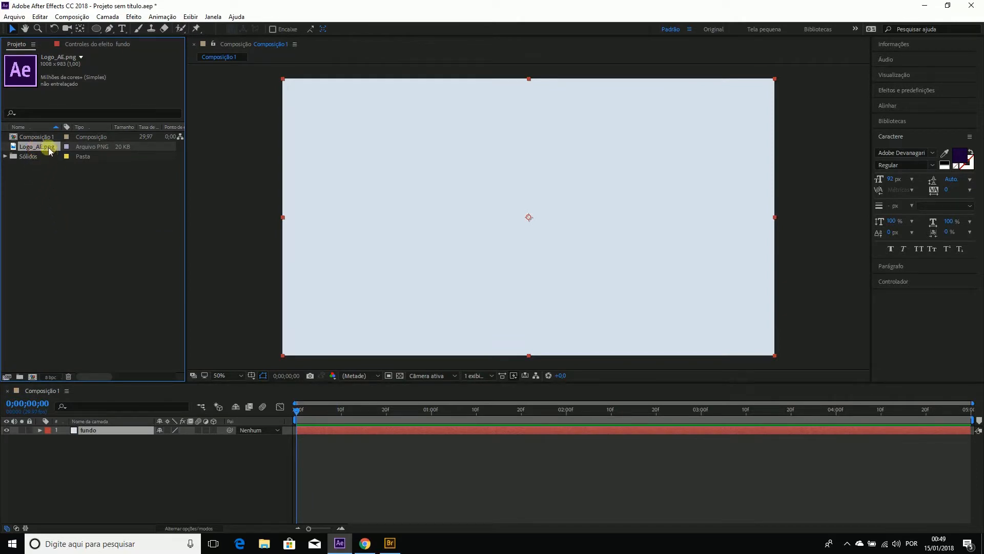
{"action": "left_click_drag", "start_coordinate": [49, 149], "coordinate": [121, 433]}
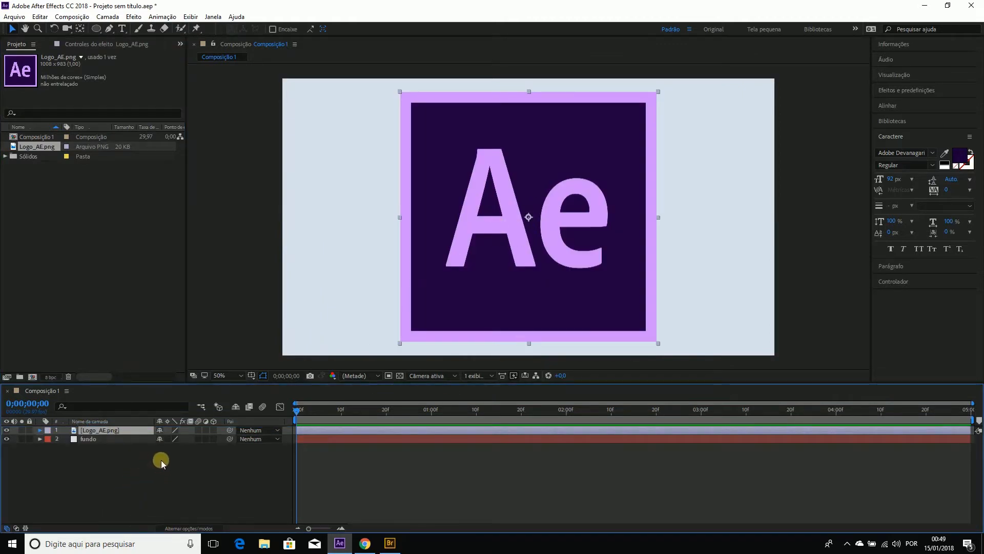
Step: Expand the Logo_AE.png layer's Transform properties and go through Position, Scale, Rotation and Opacity
{"action": "left_click", "coordinate": [40, 430]}
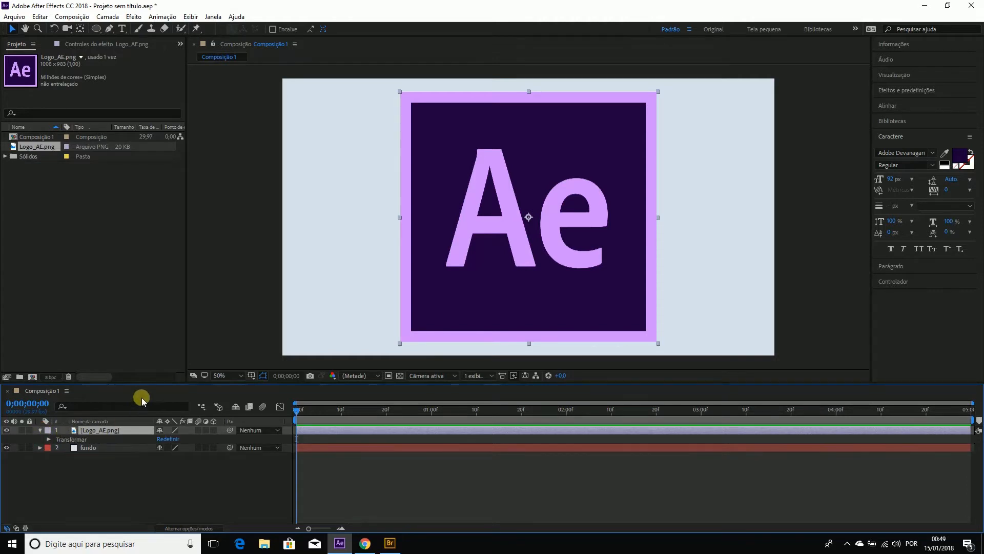
{"action": "left_click_drag", "start_coordinate": [149, 382], "coordinate": [148, 331]}
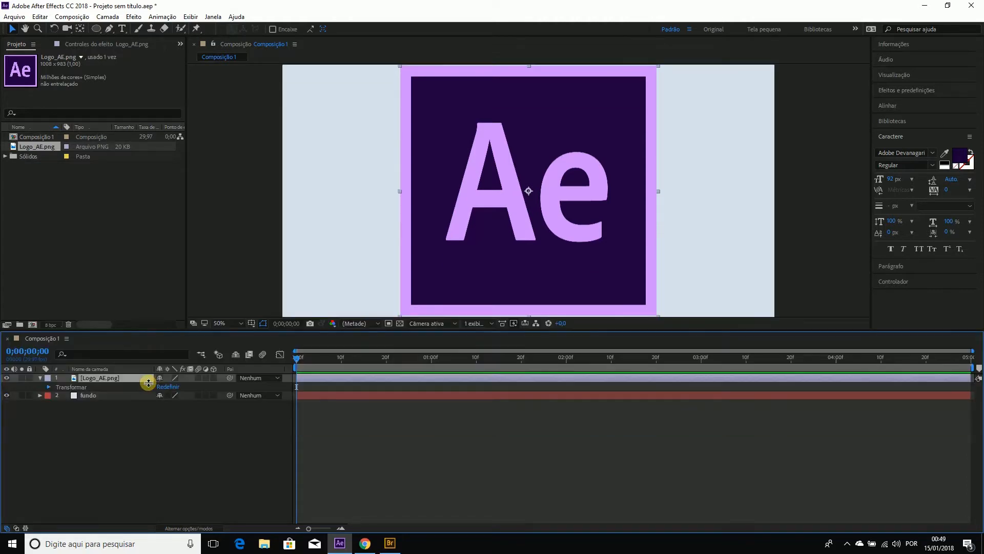
{"action": "left_click", "coordinate": [49, 387]}
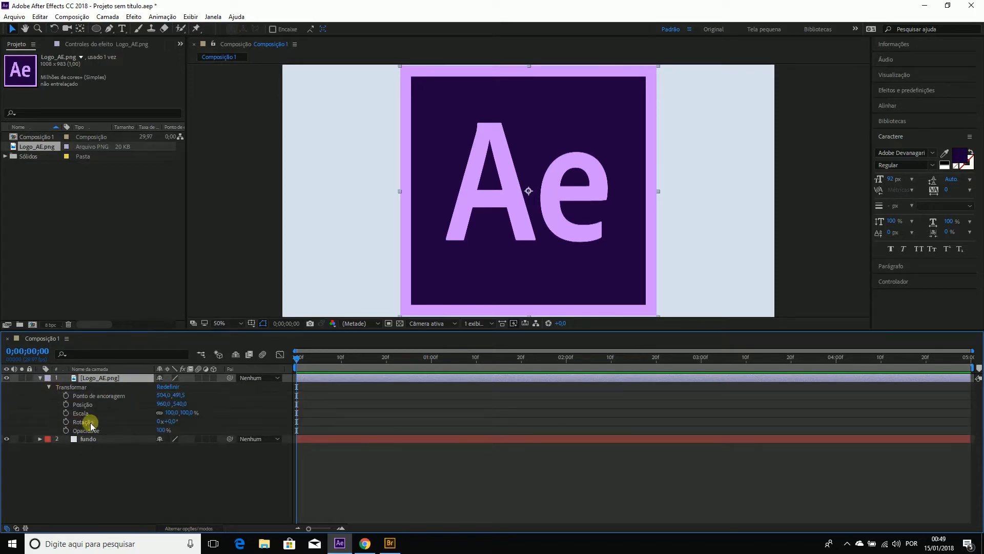
{"action": "left_click", "coordinate": [115, 405]}
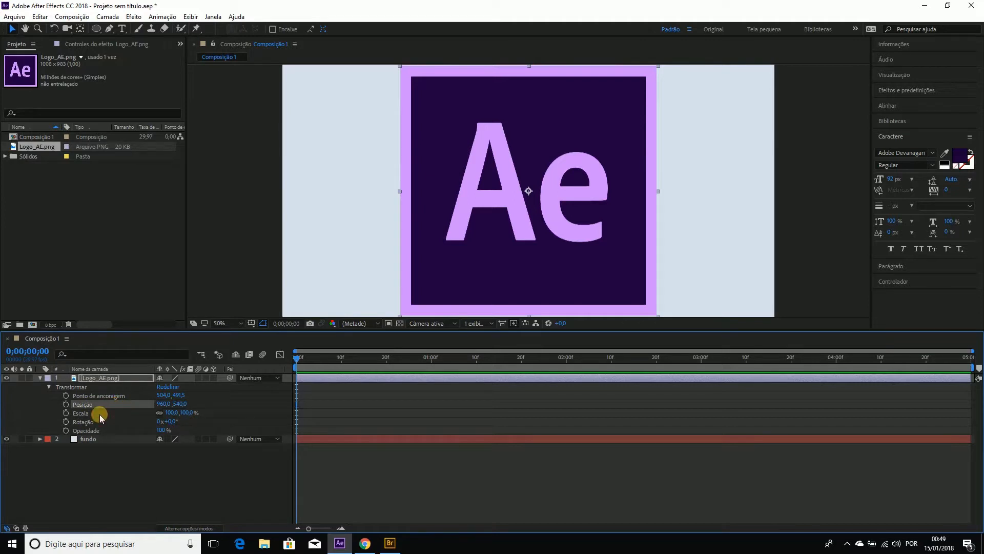
{"action": "left_click", "coordinate": [100, 414]}
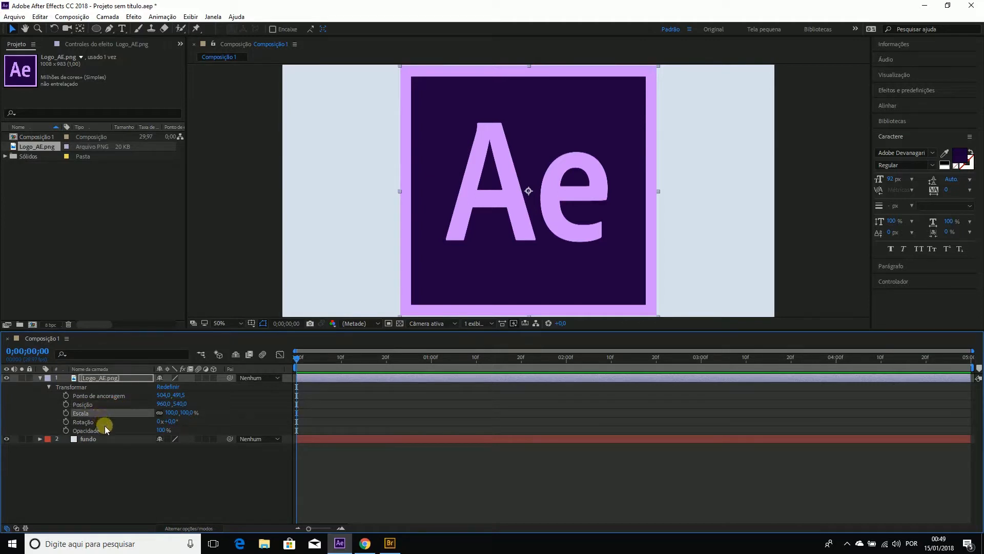
{"action": "left_click", "coordinate": [104, 424]}
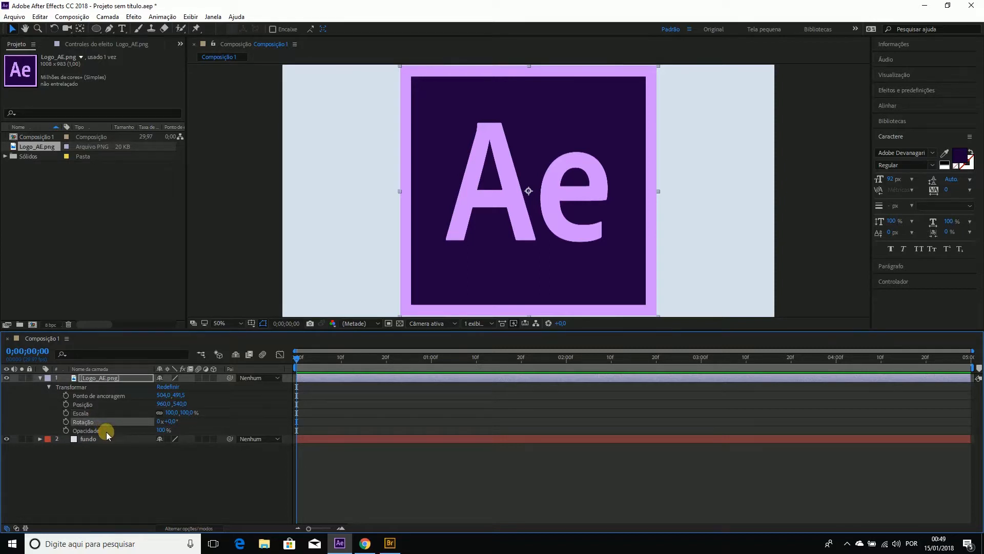
{"action": "left_click", "coordinate": [106, 432]}
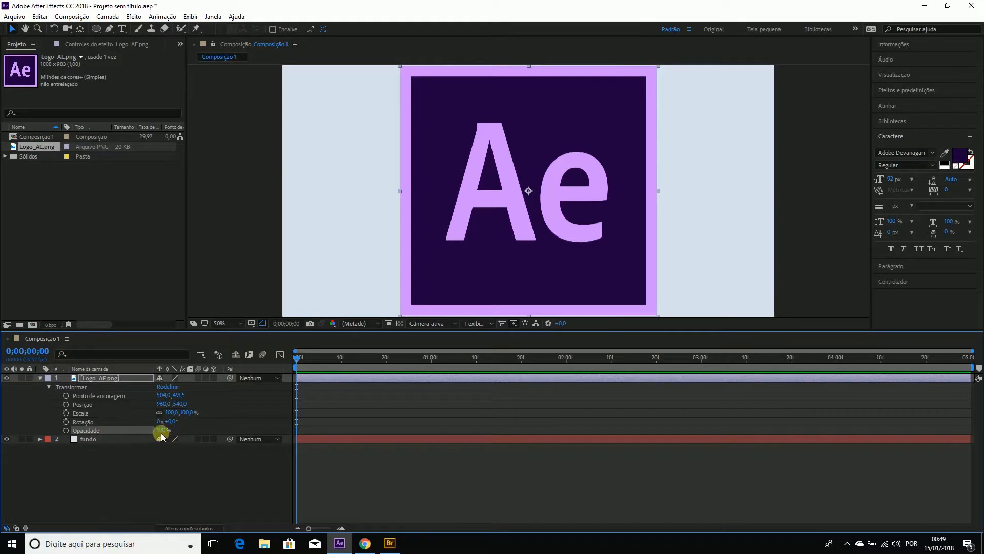
Step: Try rotating the logo slightly, and reset its rotation to 0°
{"action": "mouse_move", "coordinate": [161, 434]}
{"action": "left_mouse_down"}
{"action": "mouse_move", "coordinate": [138, 435]}
{"action": "mouse_move", "coordinate": [159, 435]}
{"action": "left_mouse_up"}
{"action": "left_click_drag", "start_coordinate": [171, 423], "coordinate": [175, 422]}
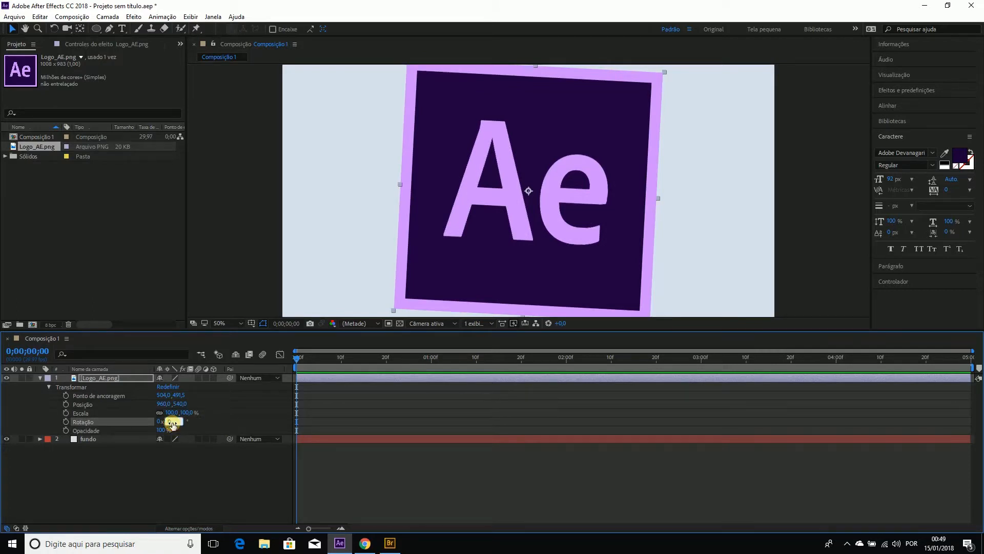
{"action": "left_click", "coordinate": [172, 422]}
{"action": "type", "text": "0"}
{"action": "key", "text": "Return"}
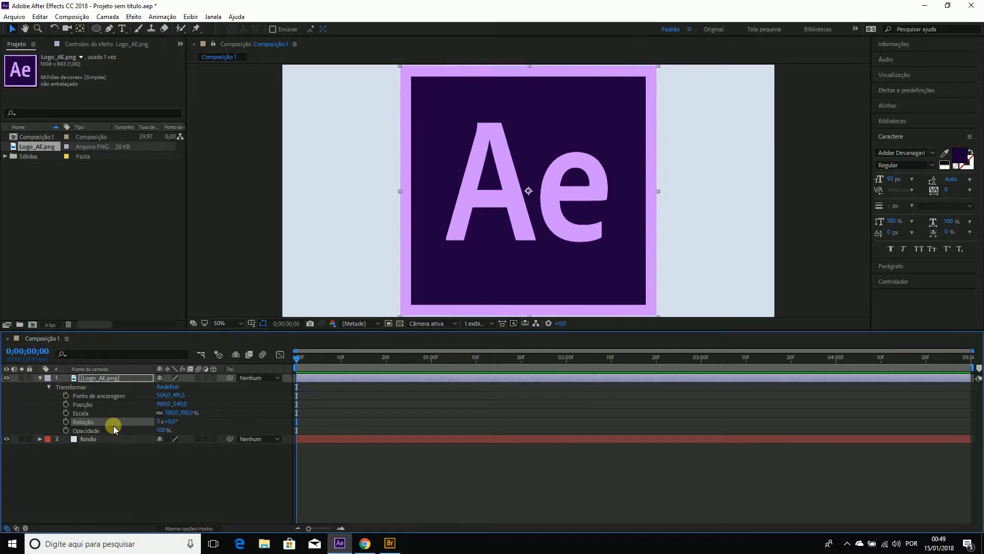
Step: Scale the logo layer down to 48% and enlarge the composition viewer area to show the full frame
{"action": "left_click", "coordinate": [186, 414]}
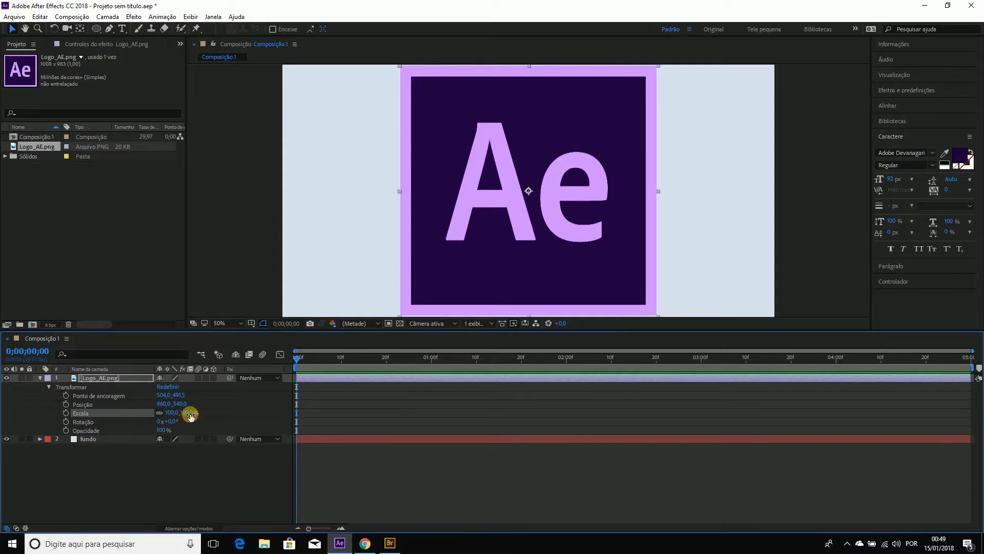
{"action": "left_click_drag", "start_coordinate": [190, 416], "coordinate": [164, 416]}
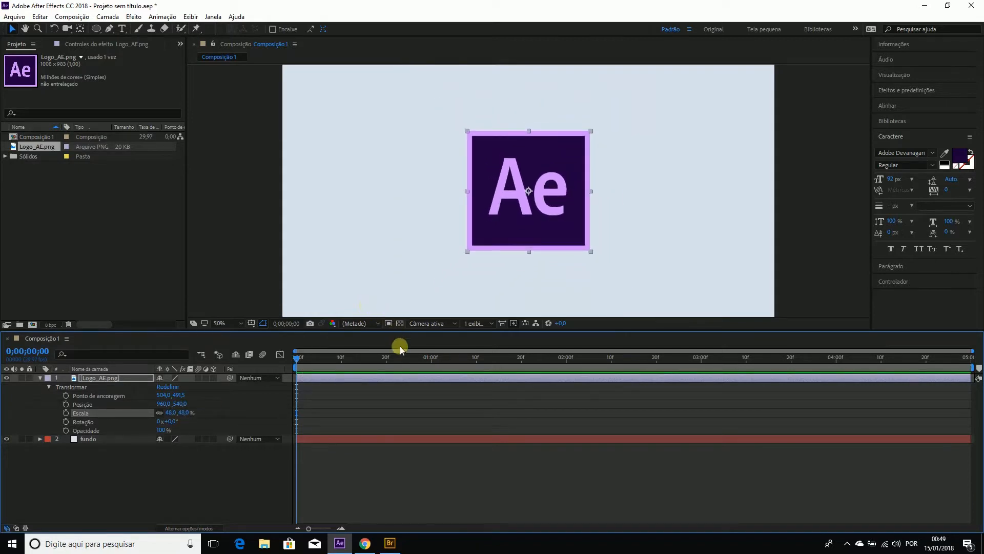
{"action": "left_click_drag", "start_coordinate": [408, 330], "coordinate": [405, 374]}
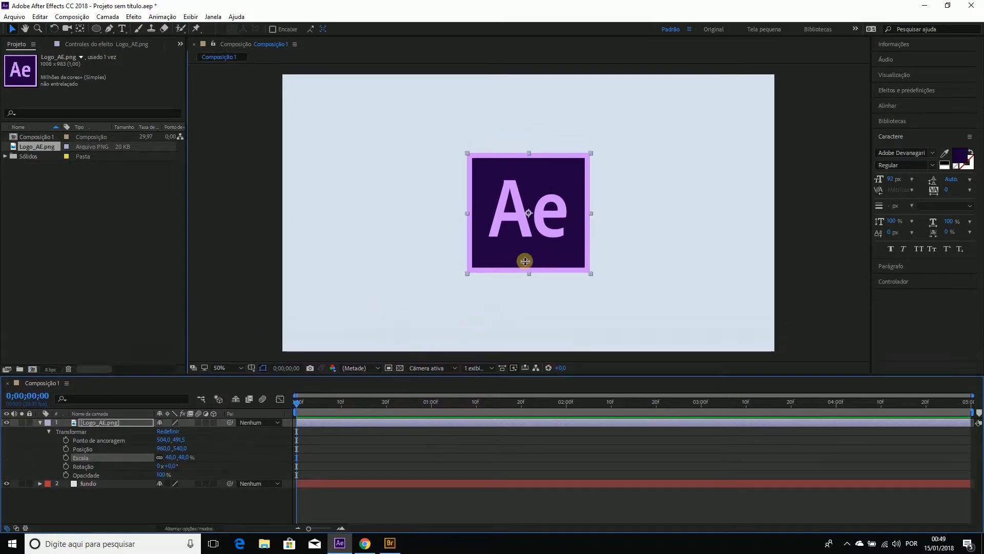
Step: Move the logo into the left half of the frame, at about 386, 540, and scale it down to 42%
{"action": "left_click_drag", "start_coordinate": [529, 248], "coordinate": [395, 246]}
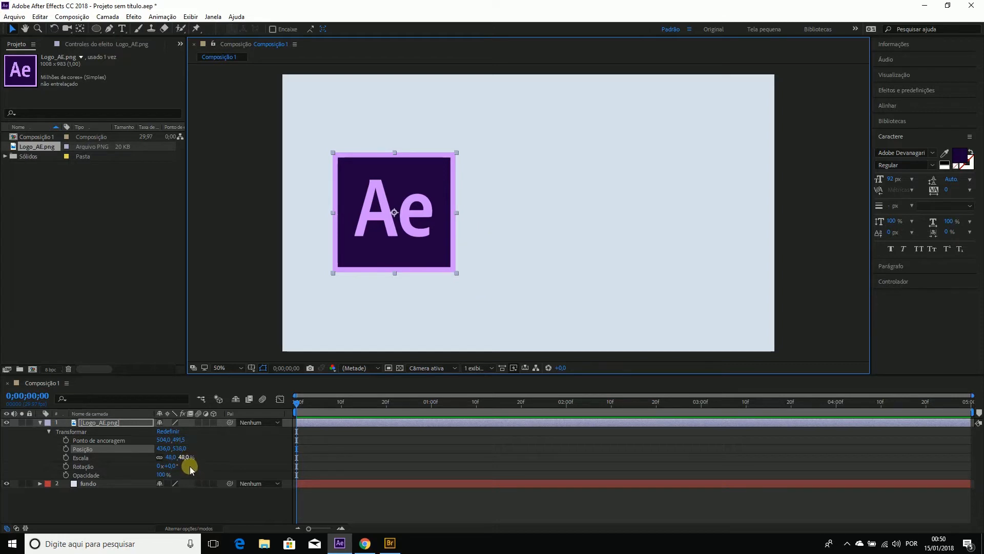
{"action": "left_click_drag", "start_coordinate": [188, 460], "coordinate": [191, 460]}
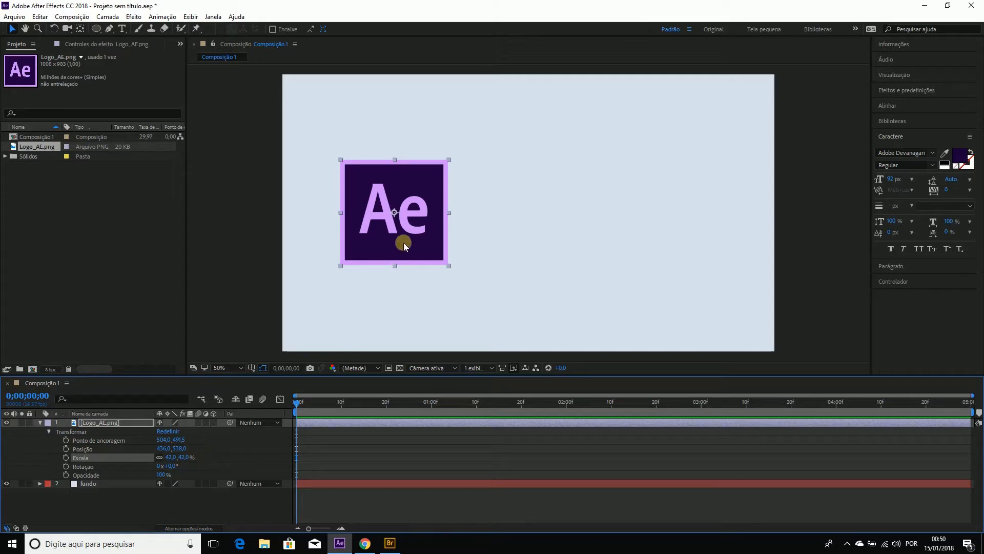
{"action": "left_click_drag", "start_coordinate": [404, 246], "coordinate": [391, 247]}
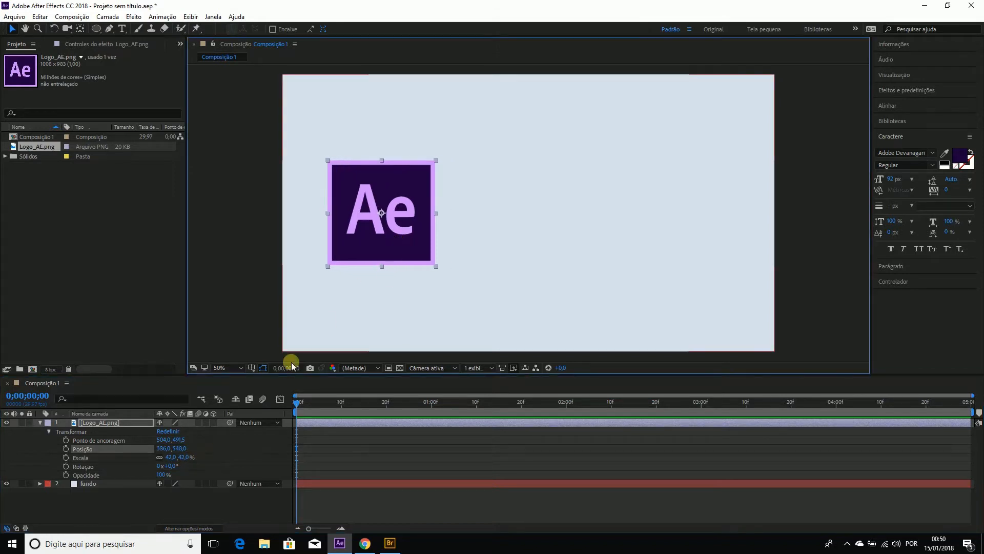
{"action": "left_click", "coordinate": [197, 449]}
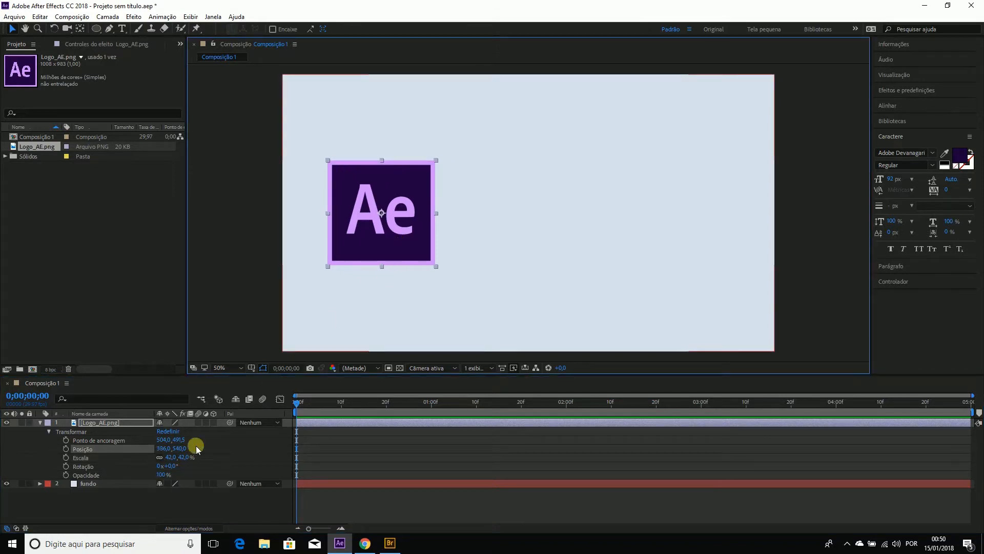
Step: Recolour the fundo solid to a muted periwinkle blue, A4ADCF, through its solid settings
{"action": "left_click", "coordinate": [112, 487]}
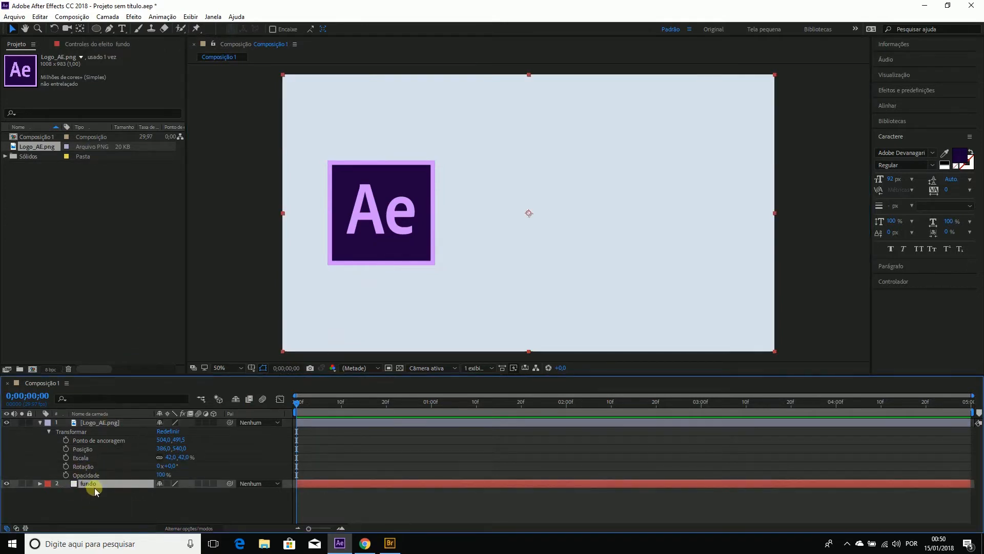
{"action": "key", "text": "ctrl+shift+y"}
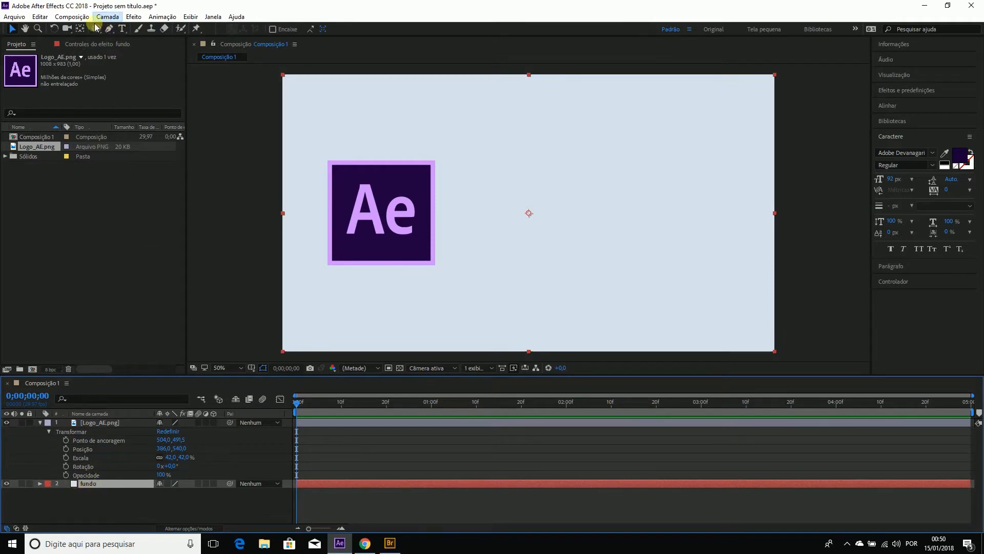
{"action": "left_click", "coordinate": [113, 17]}
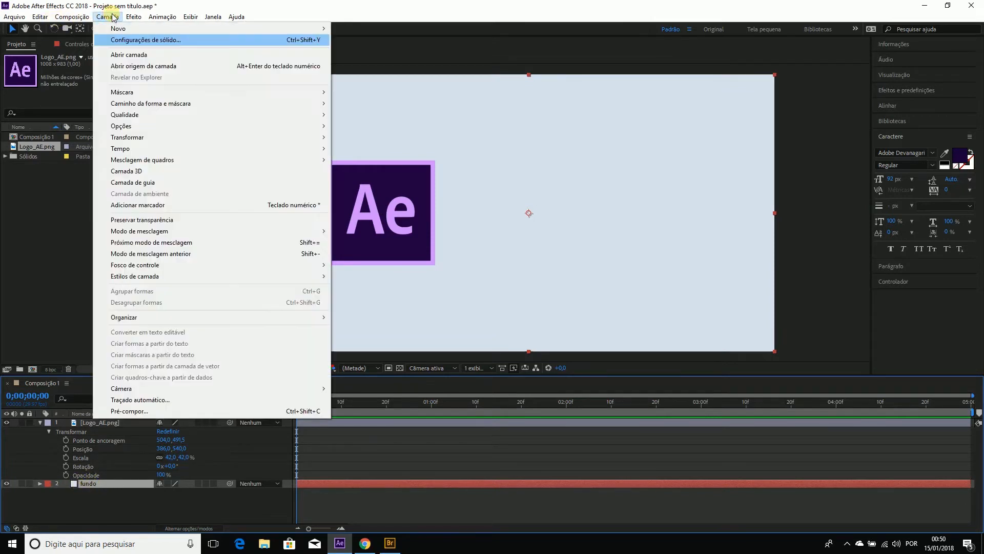
{"action": "left_click", "coordinate": [150, 40]}
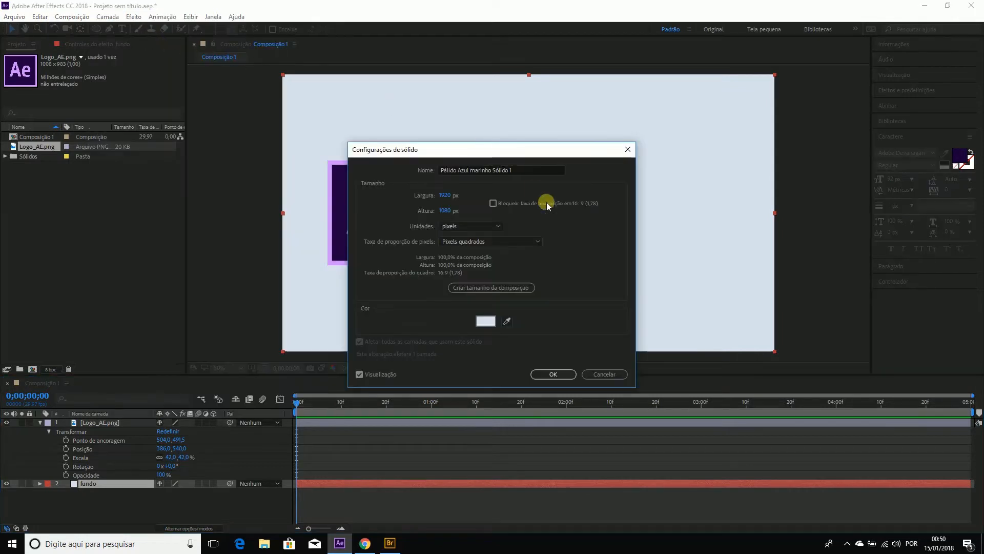
{"action": "left_click", "coordinate": [489, 321]}
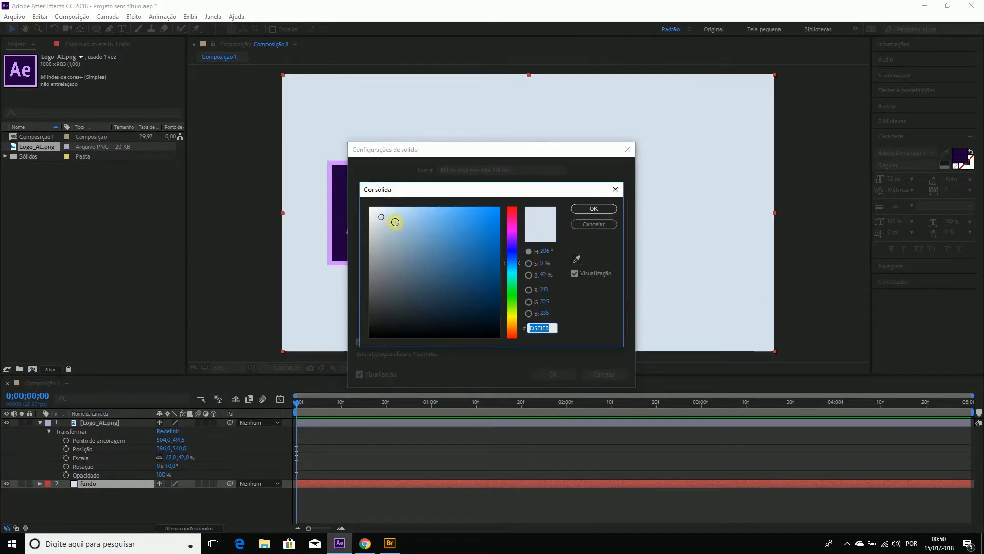
{"action": "left_click", "coordinate": [395, 222]}
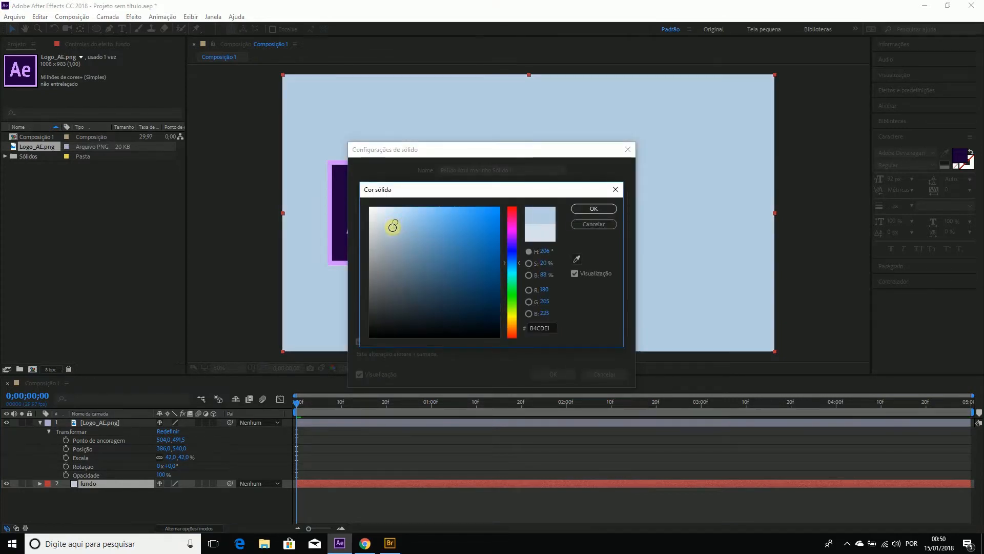
{"action": "left_click", "coordinate": [514, 243]}
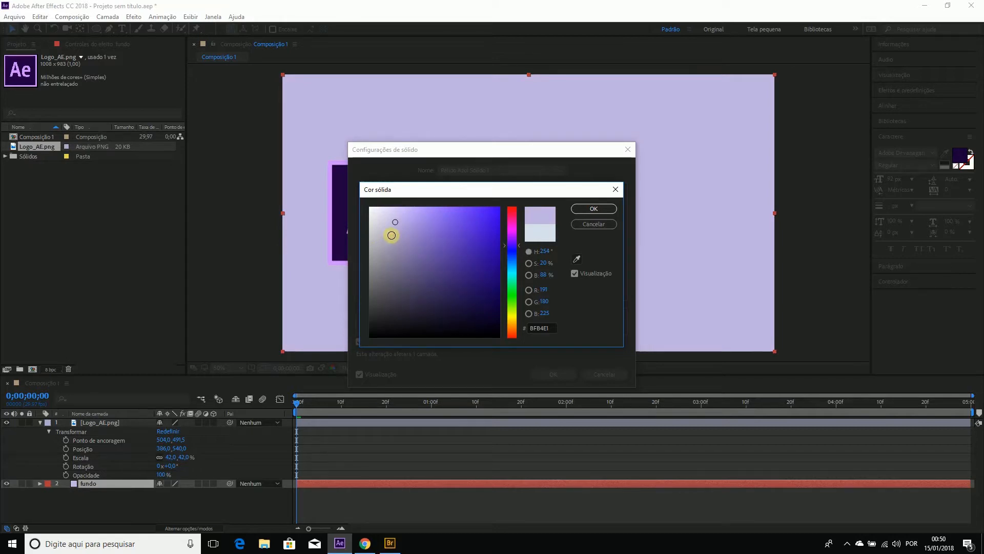
{"action": "left_click_drag", "start_coordinate": [391, 235], "coordinate": [392, 237]}
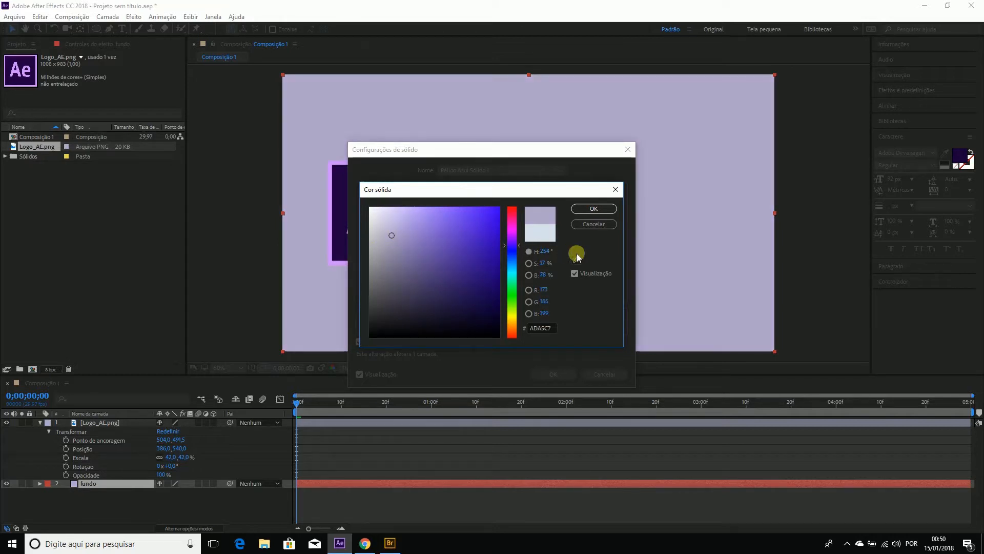
{"action": "left_click", "coordinate": [512, 251]}
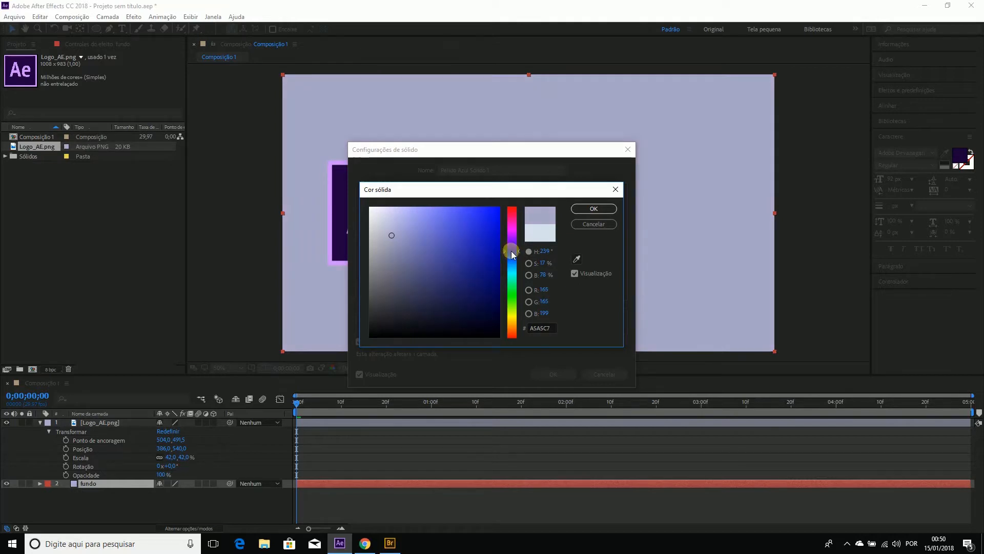
{"action": "left_click_drag", "start_coordinate": [511, 251], "coordinate": [508, 255]}
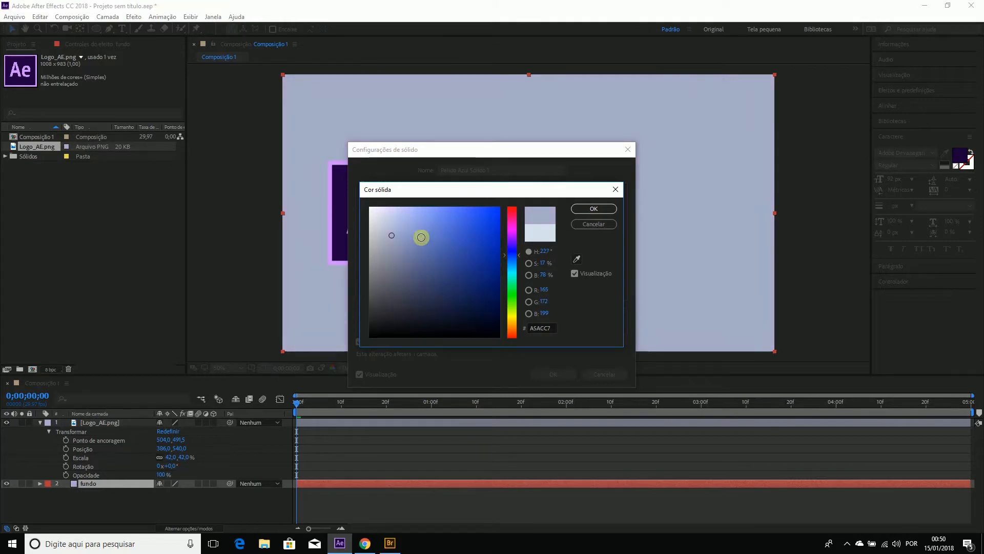
{"action": "left_click", "coordinate": [396, 230]}
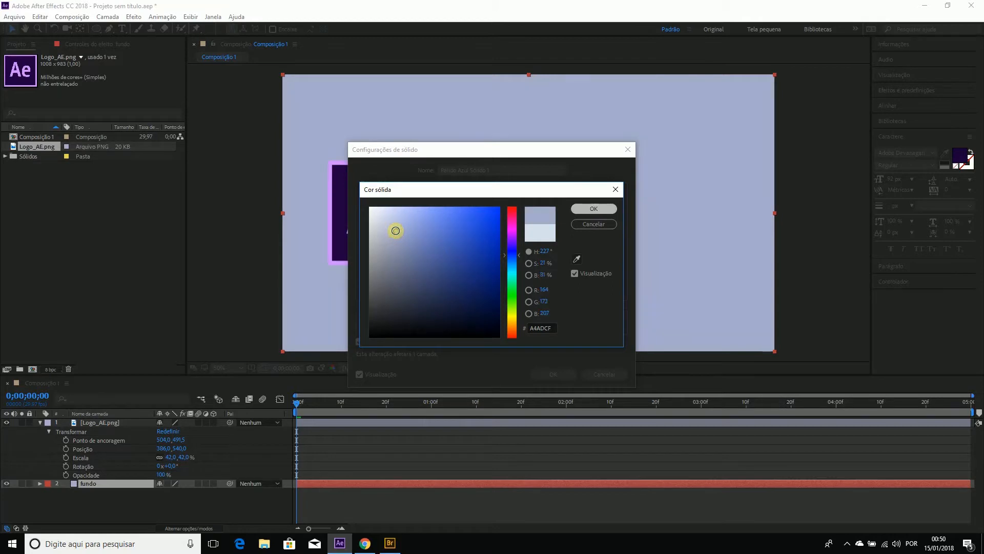
{"action": "left_click", "coordinate": [579, 210]}
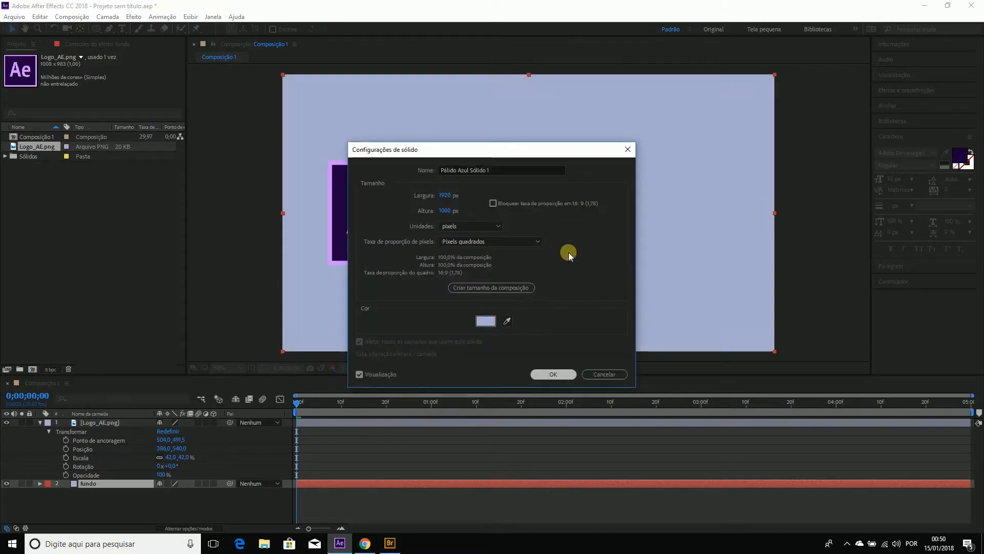
{"action": "left_click", "coordinate": [548, 375]}
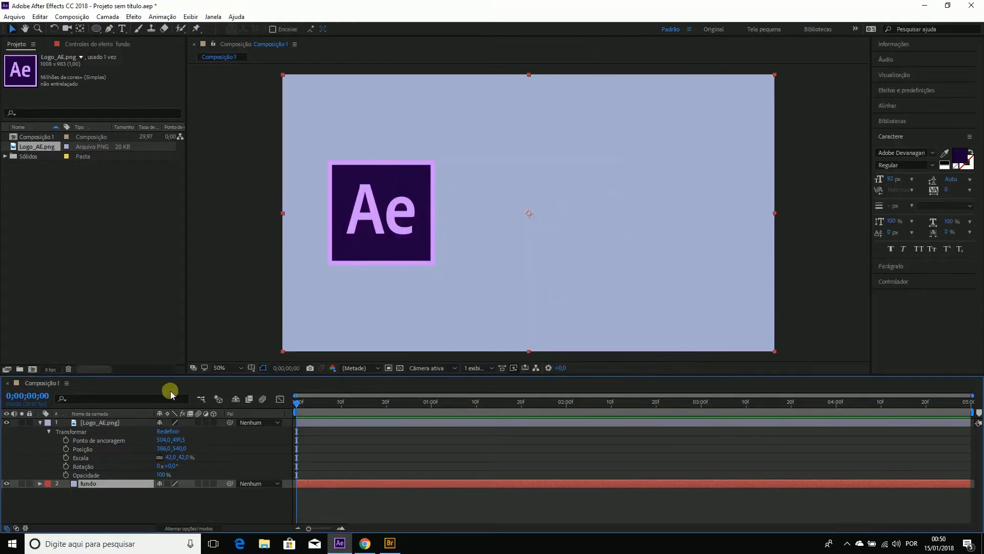
Step: Start keyframing the Logo_AE.png layer's scale with a 42% keyframe at 0;00;00;20
{"action": "left_click", "coordinate": [99, 424]}
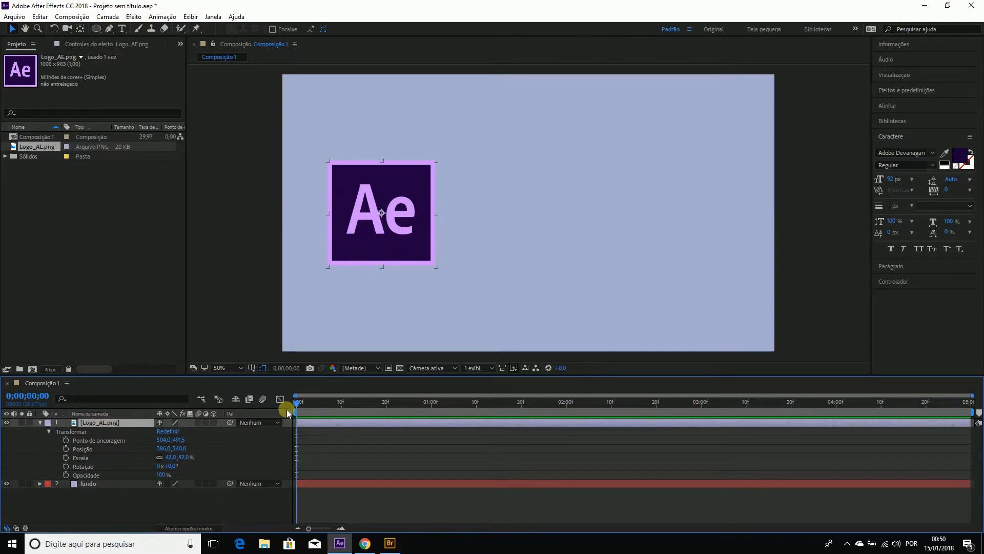
{"action": "left_click_drag", "start_coordinate": [297, 405], "coordinate": [258, 434]}
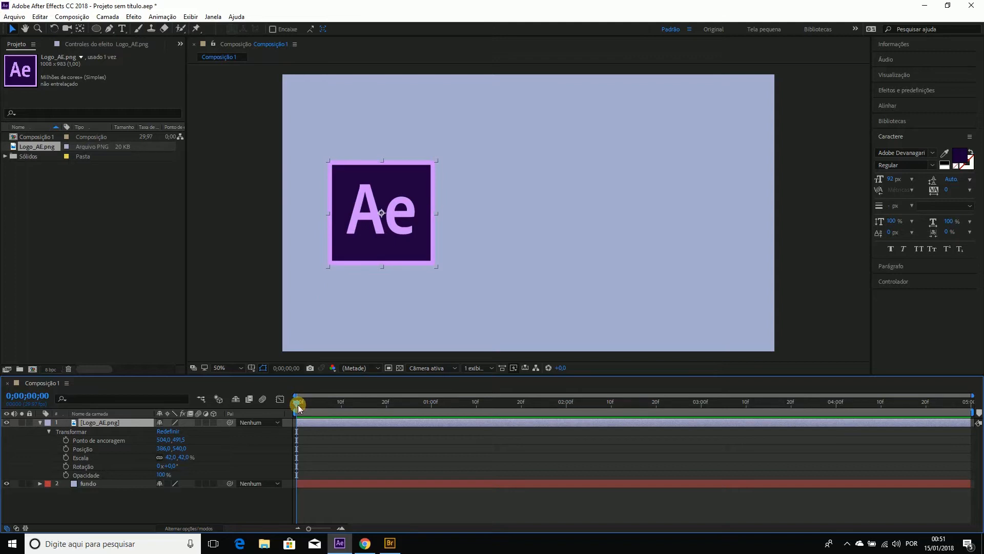
{"action": "left_click_drag", "start_coordinate": [299, 406], "coordinate": [386, 411]}
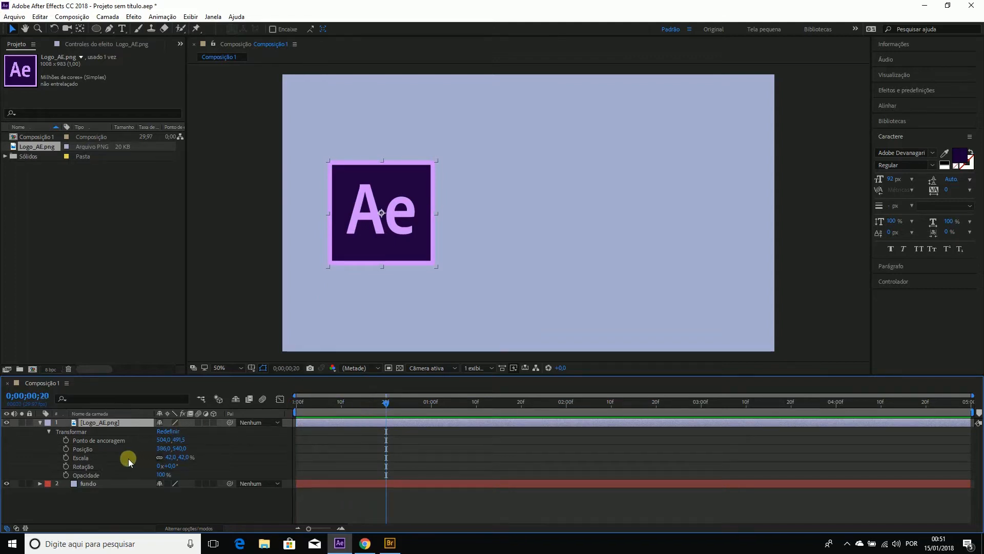
{"action": "left_click", "coordinate": [66, 456]}
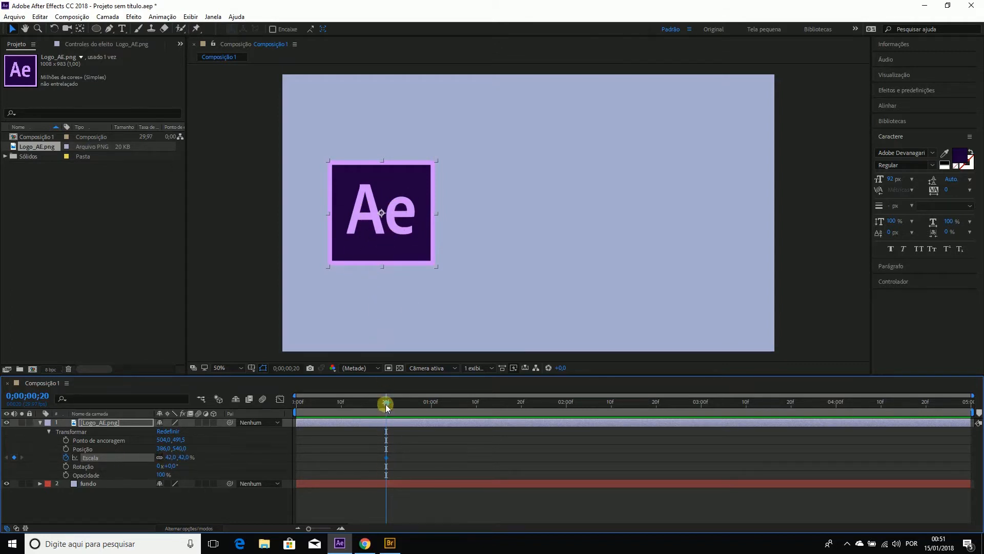
Step: Set the logo's scale to 0% at 0;00;00;10 and scrub through the growth between the two keyframes
{"action": "left_click_drag", "start_coordinate": [386, 406], "coordinate": [342, 410]}
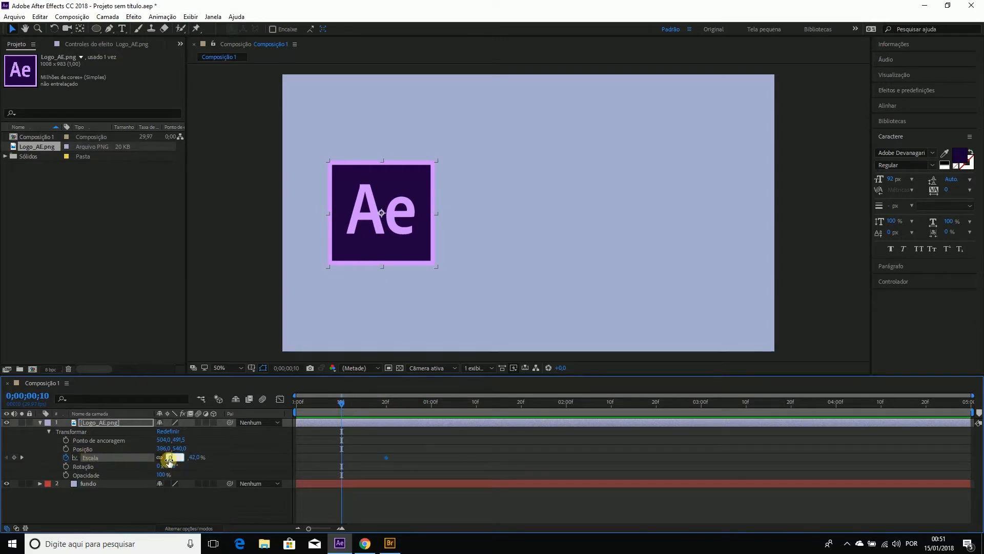
{"action": "type", "text": "0"}
{"action": "key", "text": "Return"}
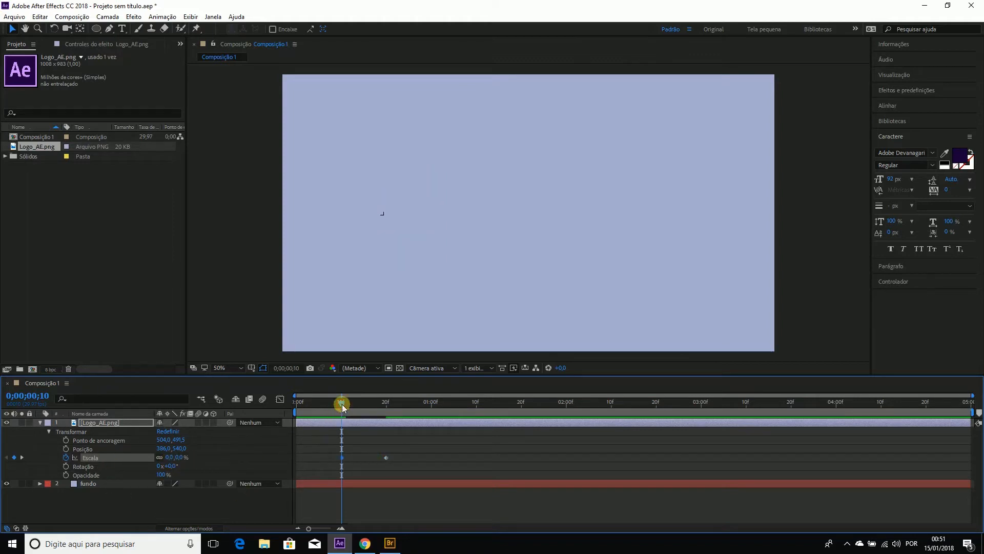
{"action": "left_click_drag", "start_coordinate": [342, 406], "coordinate": [394, 426]}
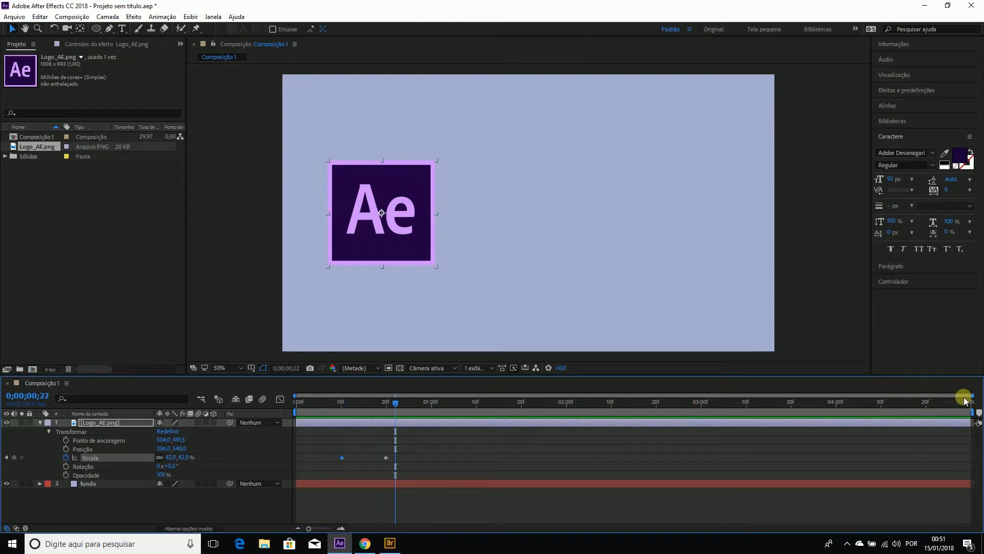
Step: Shorten the work area to end just before the two-second mark and play the logo animation
{"action": "mouse_move", "coordinate": [973, 396]}
{"action": "left_mouse_down"}
{"action": "mouse_move", "coordinate": [440, 393]}
{"action": "mouse_move", "coordinate": [979, 396]}
{"action": "left_mouse_up"}
{"action": "left_click_drag", "start_coordinate": [972, 412], "coordinate": [549, 411]}
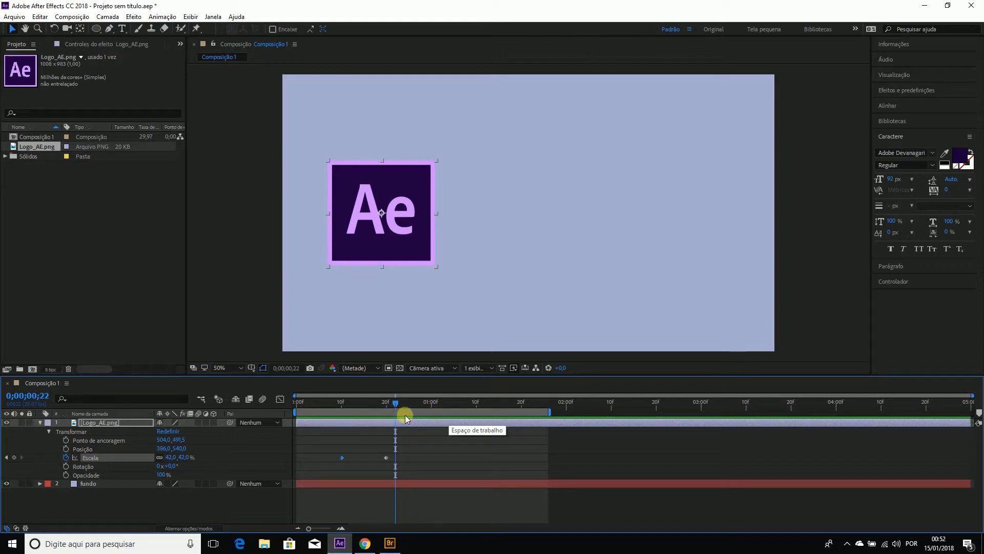
{"action": "key", "text": "space"}
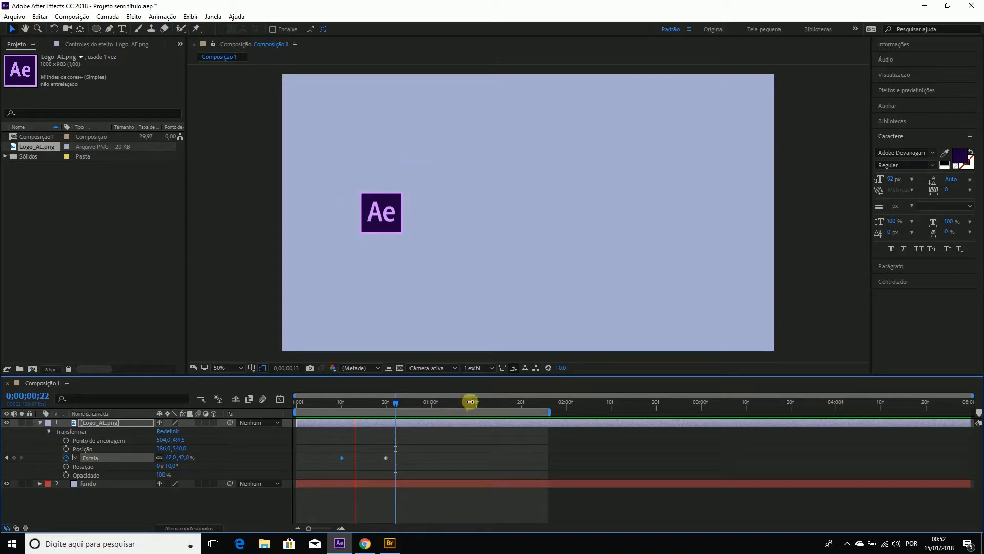
{"action": "left_click", "coordinate": [471, 402]}
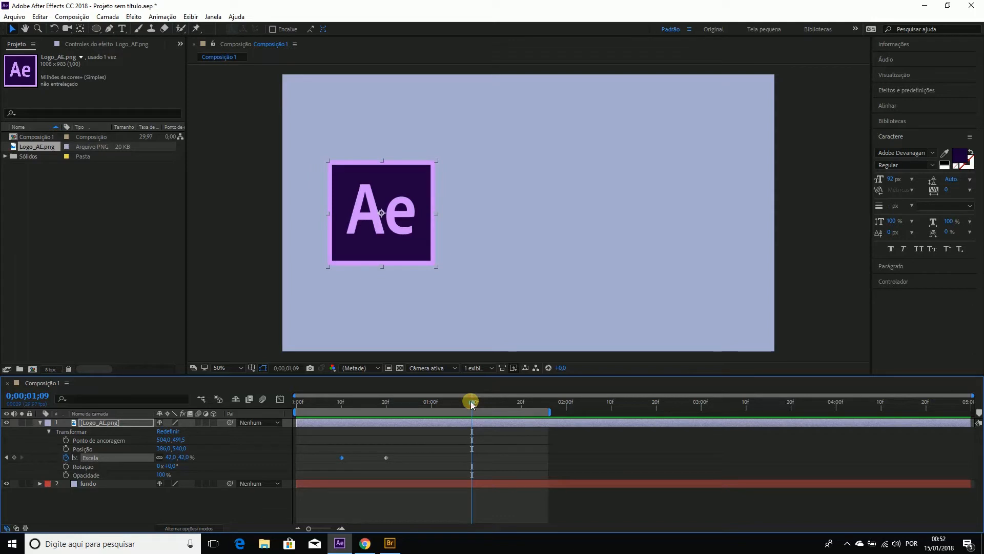
{"action": "left_click_drag", "start_coordinate": [473, 405], "coordinate": [408, 414]}
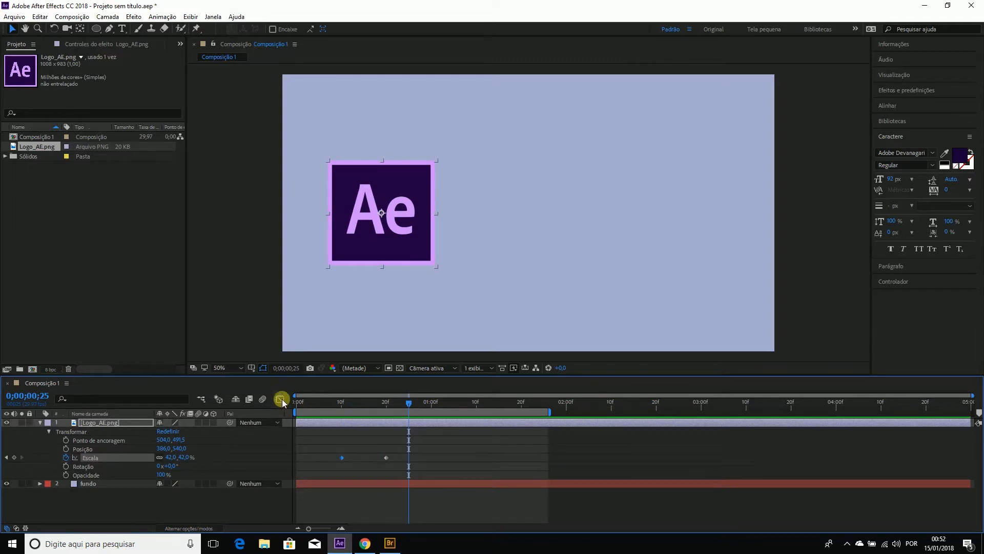
Step: Show the logo's scale curve in the Graph Editor, fit to the selection, and go to 0;00;00;10
{"action": "left_click", "coordinate": [281, 399]}
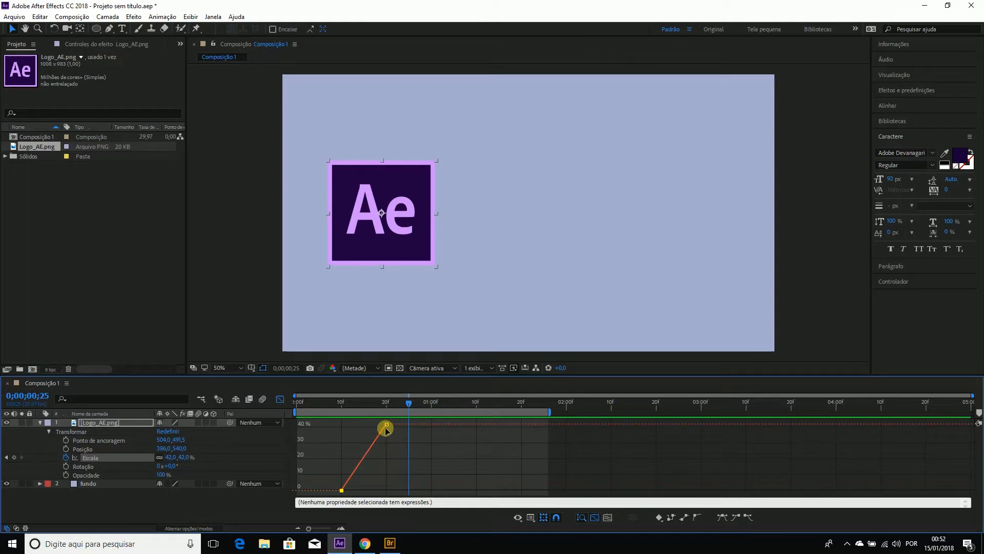
{"action": "left_click", "coordinate": [596, 517]}
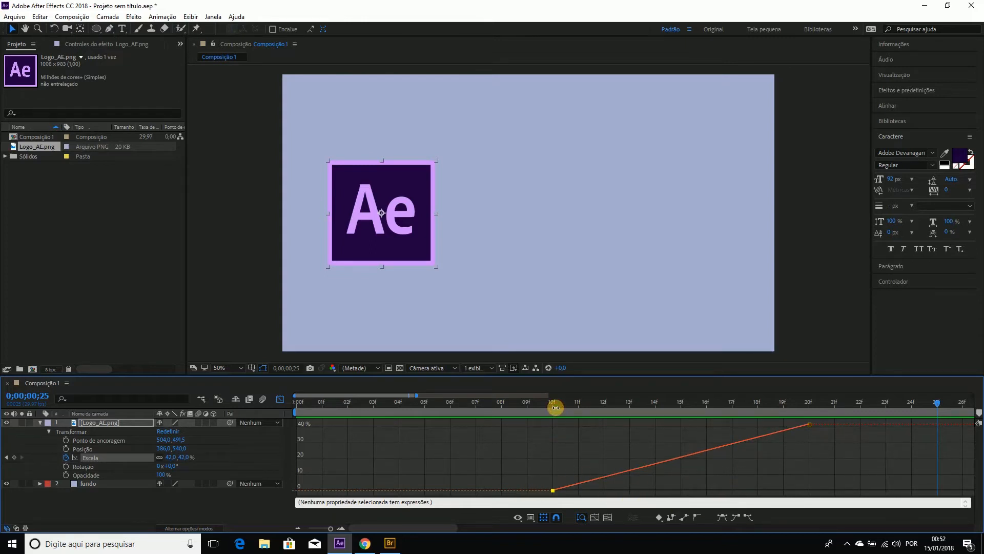
{"action": "mouse_move", "coordinate": [551, 407]}
{"action": "left_mouse_down"}
{"action": "mouse_move", "coordinate": [813, 415]}
{"action": "mouse_move", "coordinate": [555, 418]}
{"action": "left_mouse_up"}
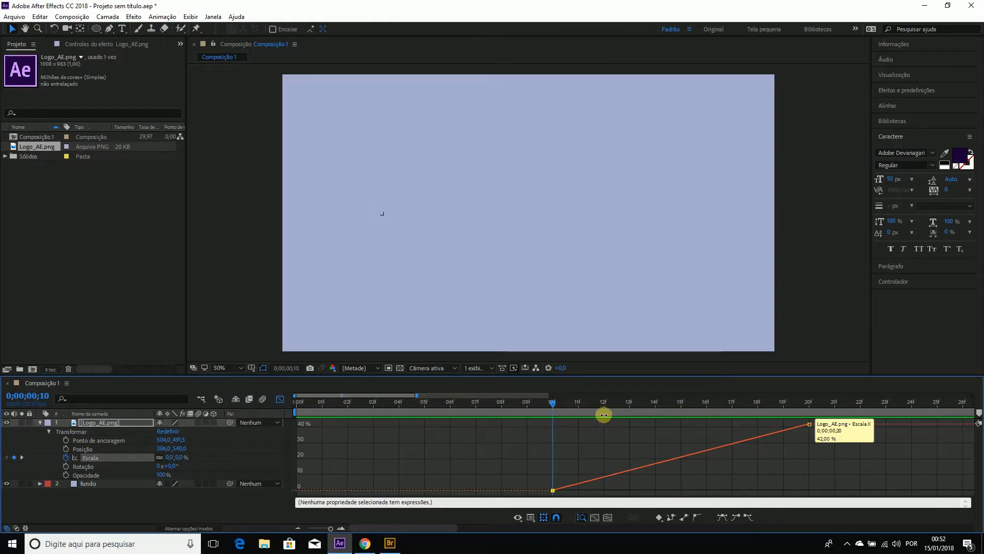
Step: Ease in the logo's 42% scale keyframe at 0;00;00;20 and pull its curve handle down for a steeper arrival
{"action": "left_click", "coordinate": [809, 425]}
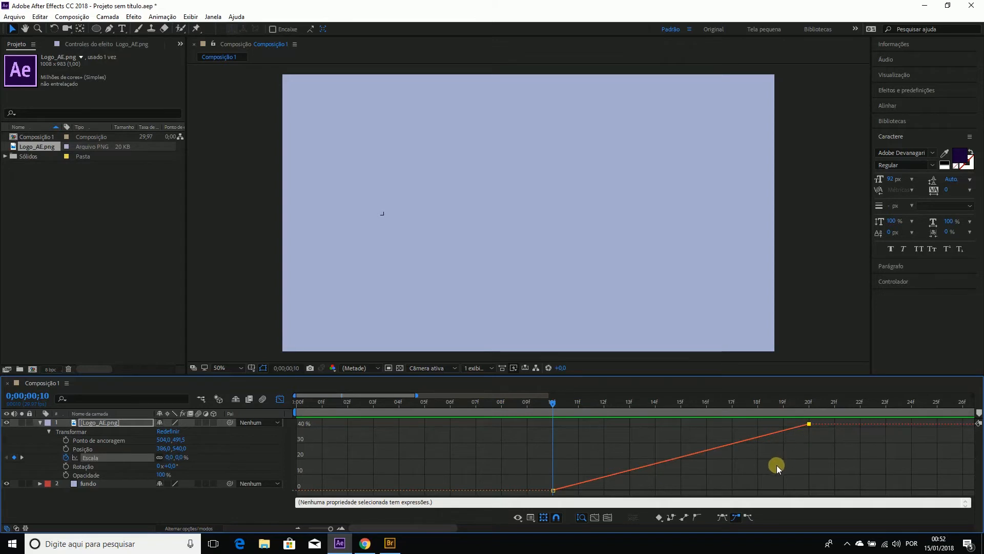
{"action": "left_click", "coordinate": [740, 517]}
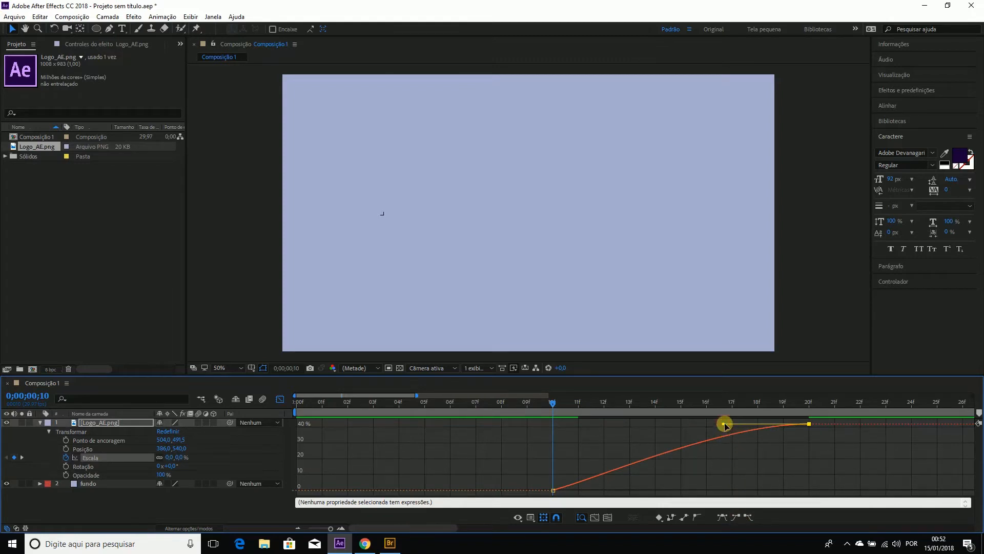
{"action": "left_click_drag", "start_coordinate": [724, 424], "coordinate": [740, 461]}
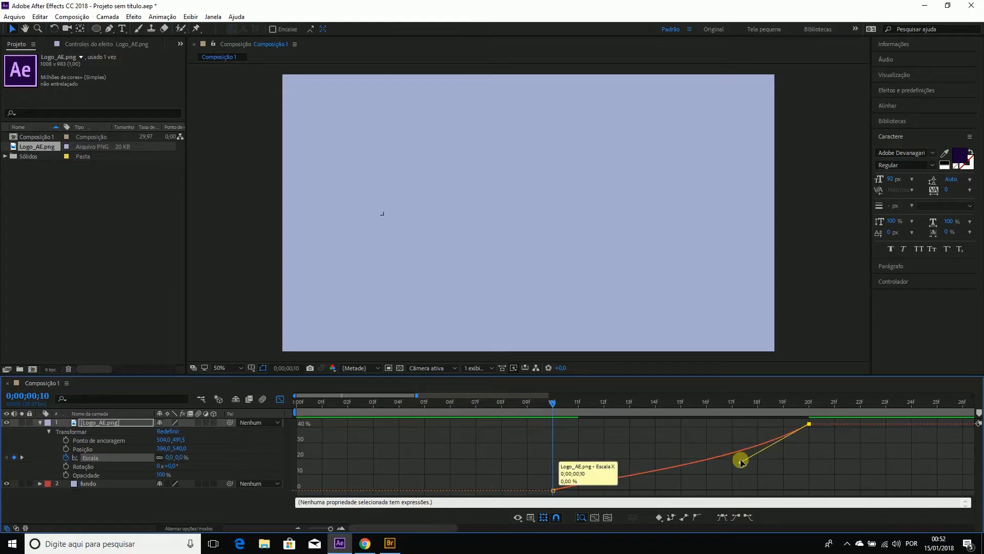
Step: Ease out the 0% scale keyframe at 0;00;00;10 and adjust both curve handles for a slow start and fast finish
{"action": "left_click", "coordinate": [553, 490]}
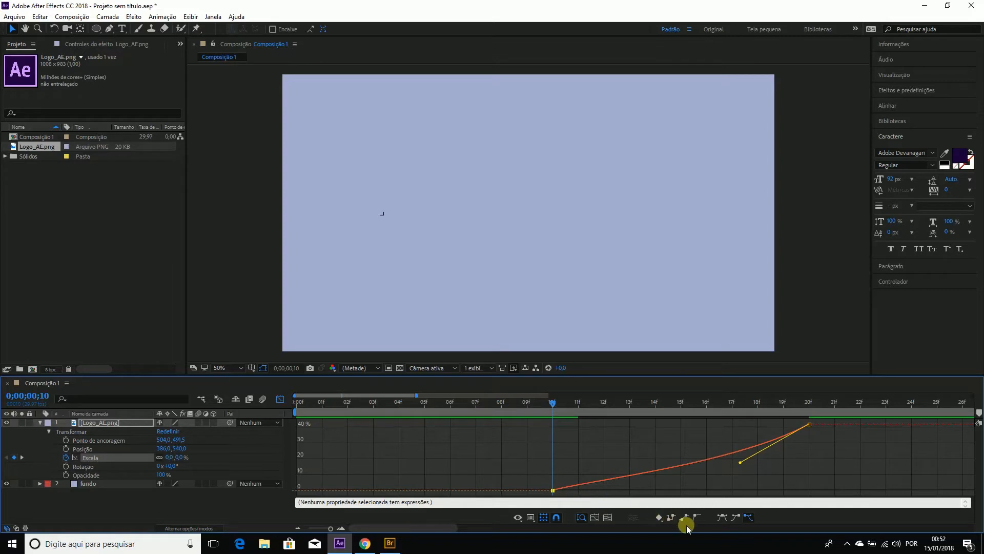
{"action": "left_click", "coordinate": [749, 519]}
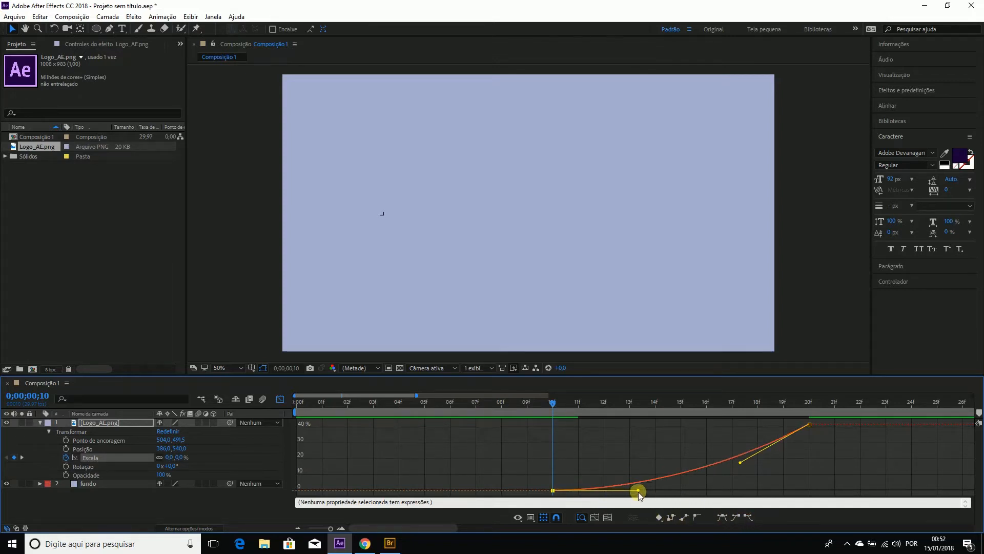
{"action": "left_click_drag", "start_coordinate": [639, 490], "coordinate": [643, 491]}
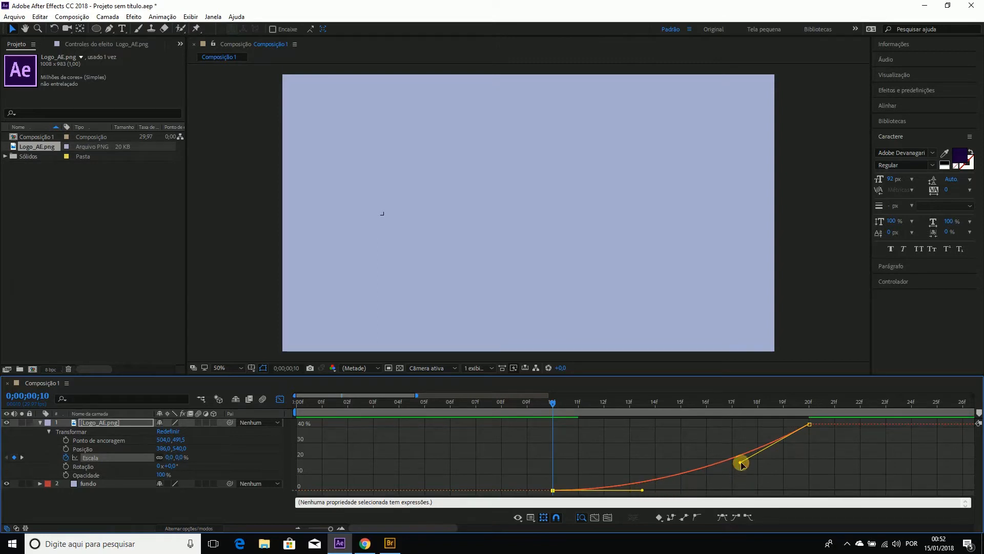
{"action": "left_click_drag", "start_coordinate": [741, 464], "coordinate": [744, 471]}
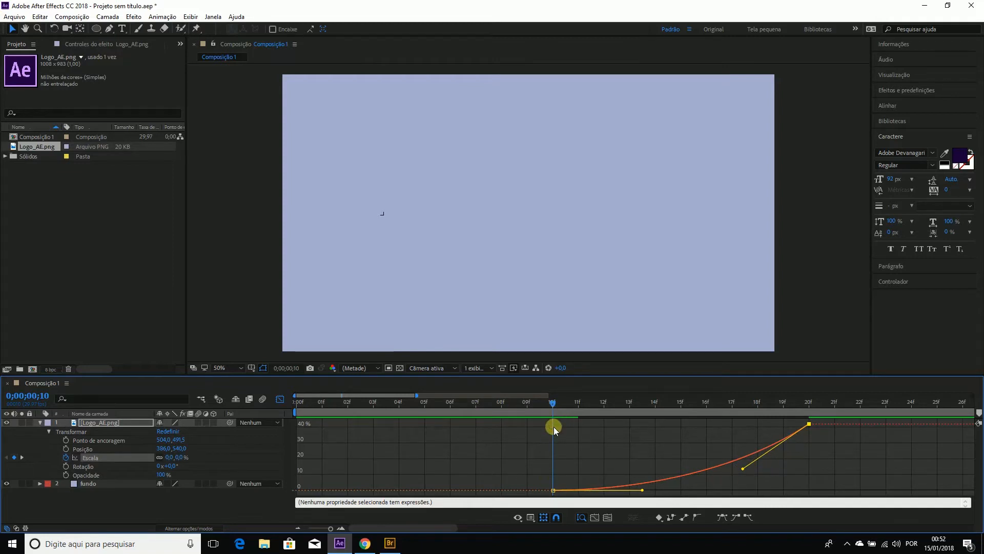
Step: Scrub and play the logo's scale animation between the two keyframes to check the eased growth
{"action": "left_click_drag", "start_coordinate": [552, 406], "coordinate": [603, 408]}
{"action": "left_click_drag", "start_coordinate": [612, 407], "coordinate": [803, 413]}
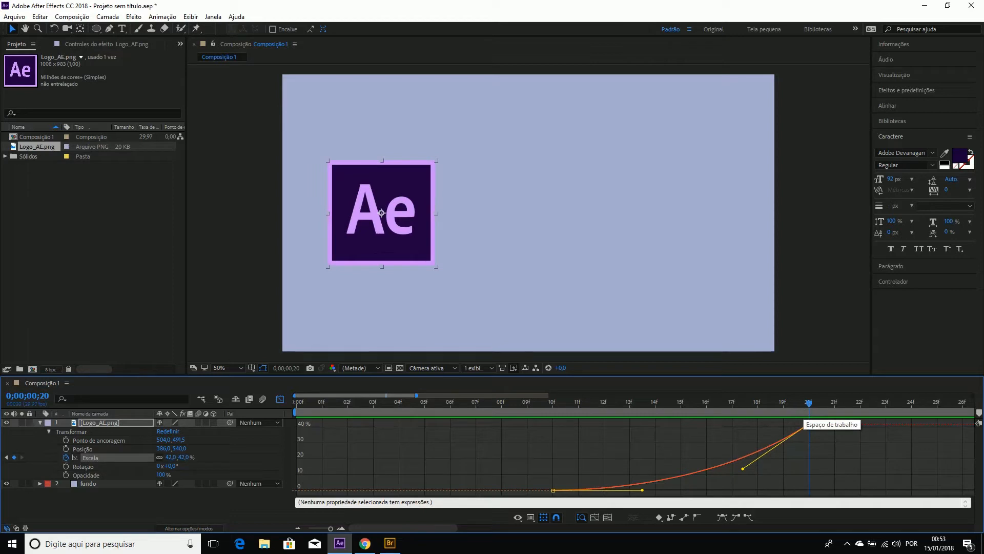
{"action": "key", "text": "space"}
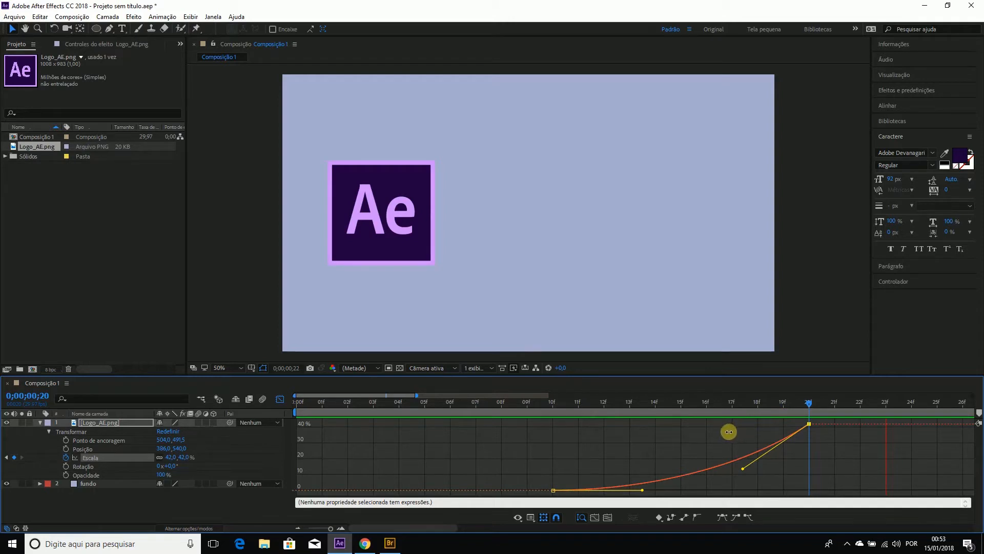
{"action": "left_click", "coordinate": [599, 406]}
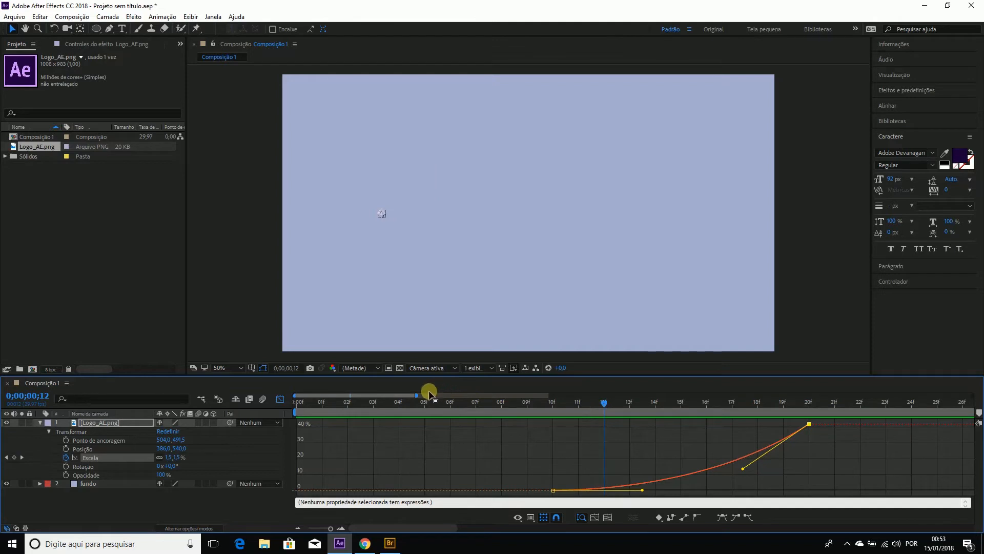
{"action": "scroll", "coordinate": [416, 395], "scroll_direction": "down", "scroll_amount": 3}
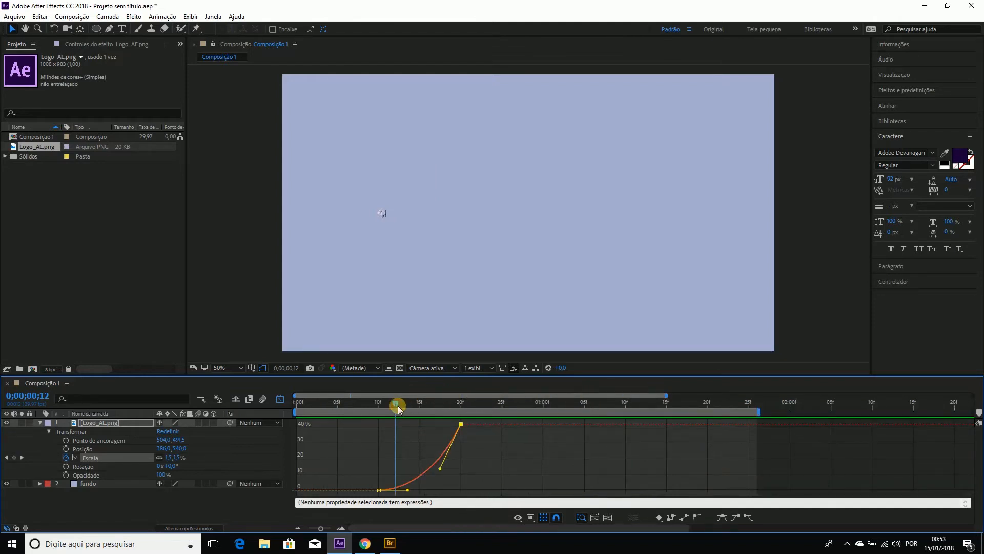
{"action": "left_click_drag", "start_coordinate": [397, 405], "coordinate": [453, 413]}
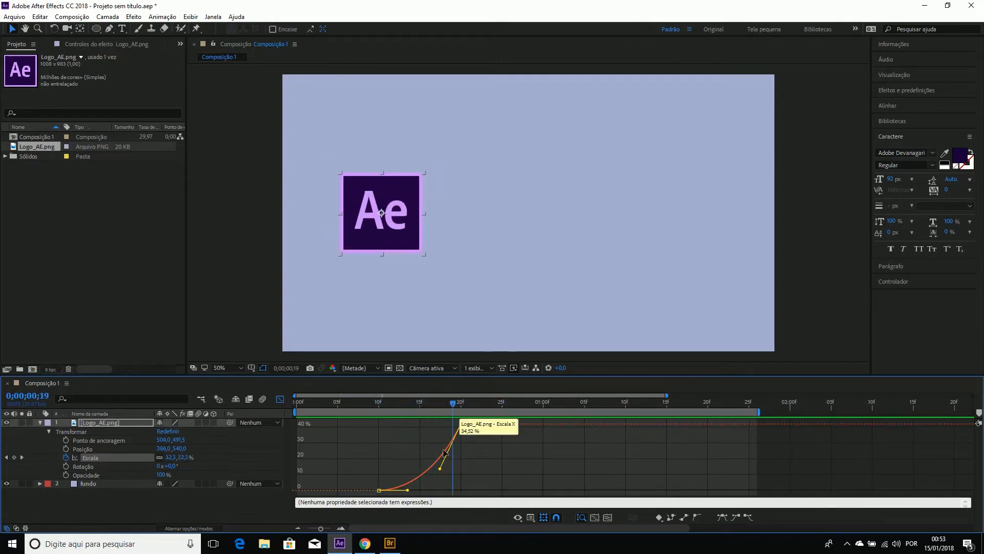
Step: Return the timeline from the Graph Editor to the layer bars, keeping the logo's Transform properties expanded
{"action": "left_click", "coordinate": [49, 431]}
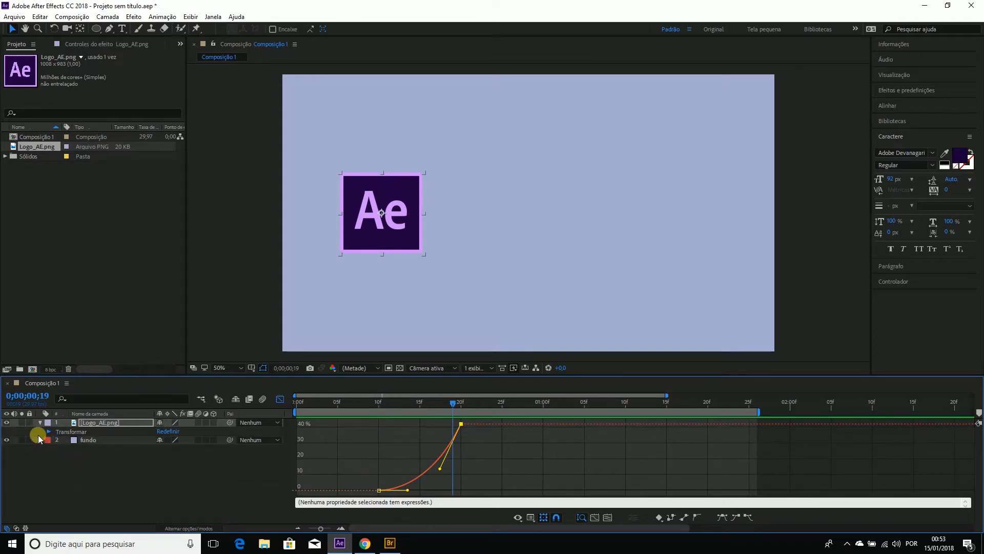
{"action": "left_click", "coordinate": [47, 432]}
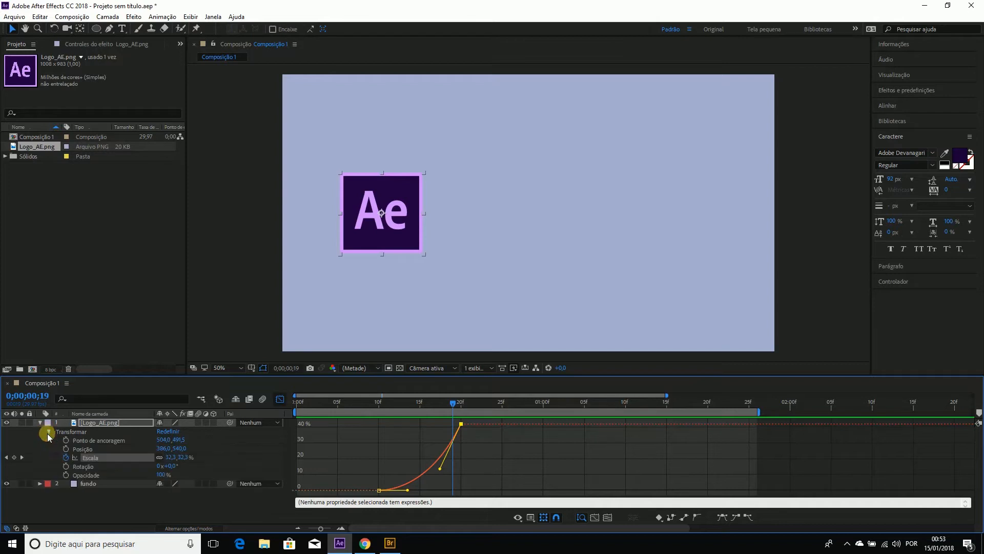
{"action": "left_click", "coordinate": [283, 400]}
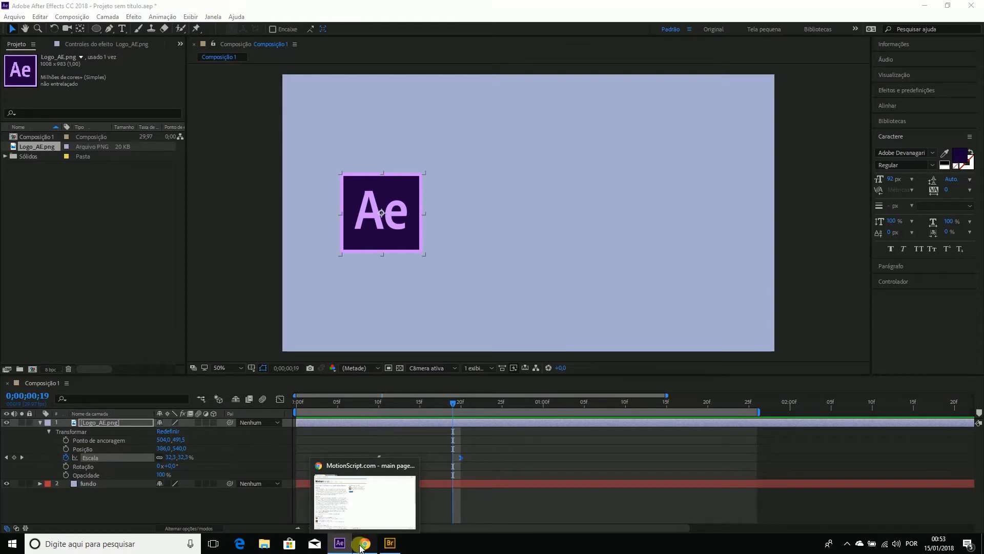
Step: Switch to Chrome and look through the expression articles and resources on the MotionScript.com main page
{"action": "left_click", "coordinate": [363, 543]}
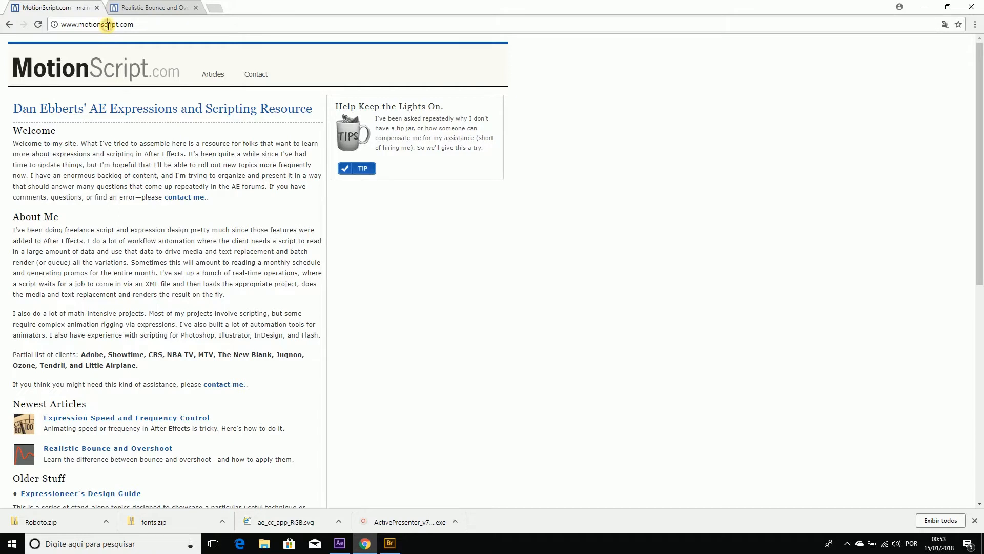
{"action": "left_click", "coordinate": [108, 25]}
{"action": "left_click", "coordinate": [155, 25]}
{"action": "scroll", "coordinate": [181, 252], "scroll_direction": "down", "scroll_amount": 3}
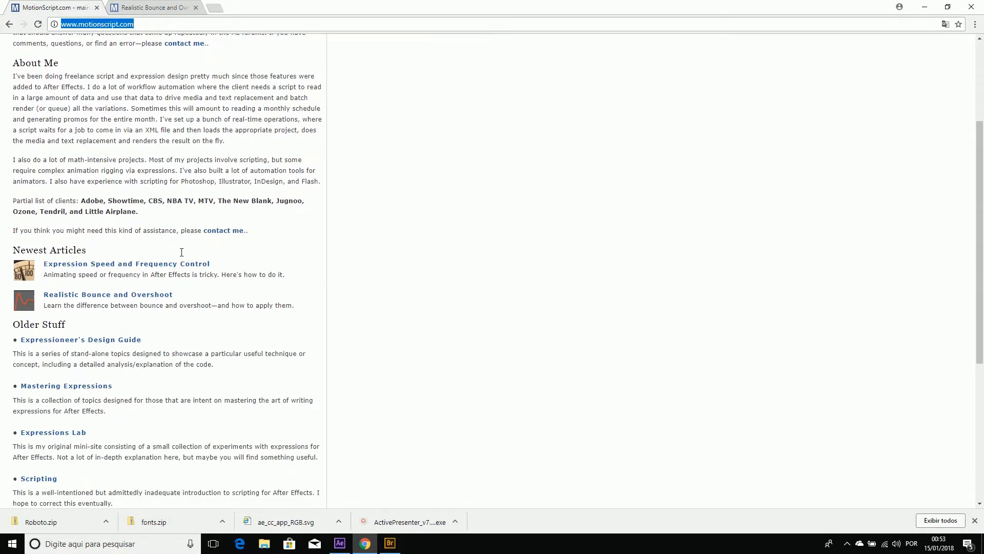
{"action": "scroll", "coordinate": [182, 252], "scroll_direction": "down", "scroll_amount": 2}
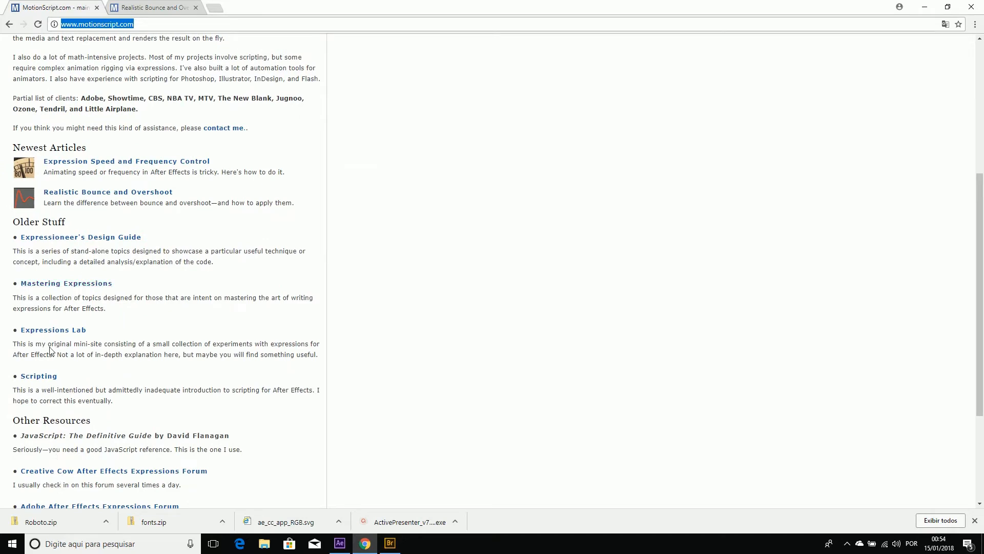
{"action": "scroll", "coordinate": [97, 411], "scroll_direction": "down", "scroll_amount": 3}
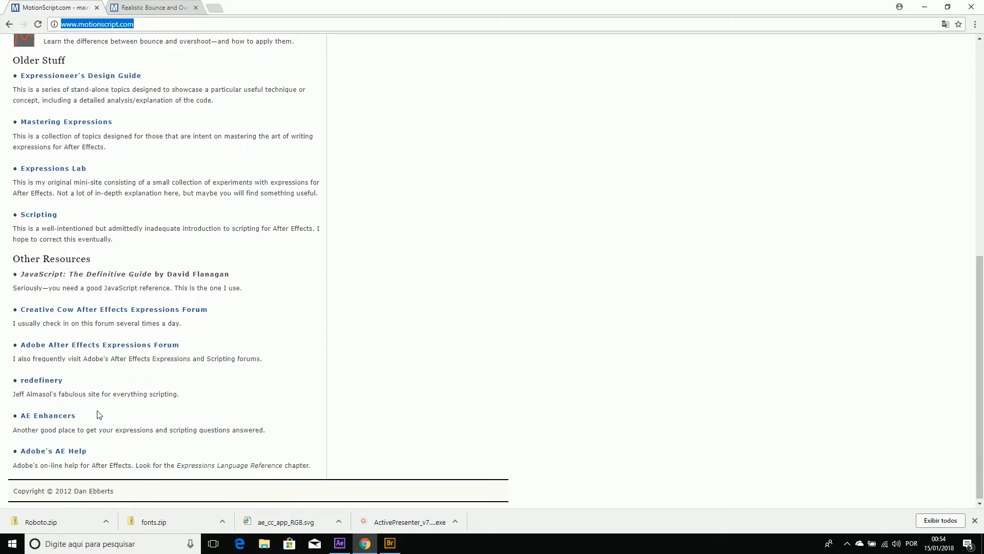
{"action": "scroll", "coordinate": [97, 411], "scroll_direction": "up", "scroll_amount": 7}
{"action": "scroll", "coordinate": [99, 413], "scroll_direction": "up", "scroll_amount": 2}
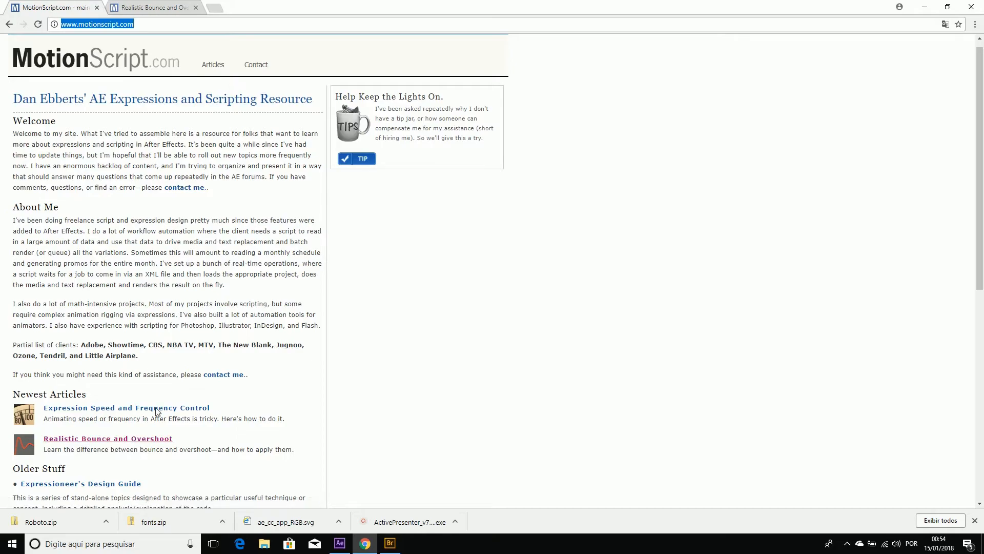
Step: Bring up the Realistic Bounce and Overshoot article and go back to its introduction
{"action": "left_click", "coordinate": [174, 5]}
{"action": "scroll", "coordinate": [284, 177], "scroll_direction": "up", "scroll_amount": 15}
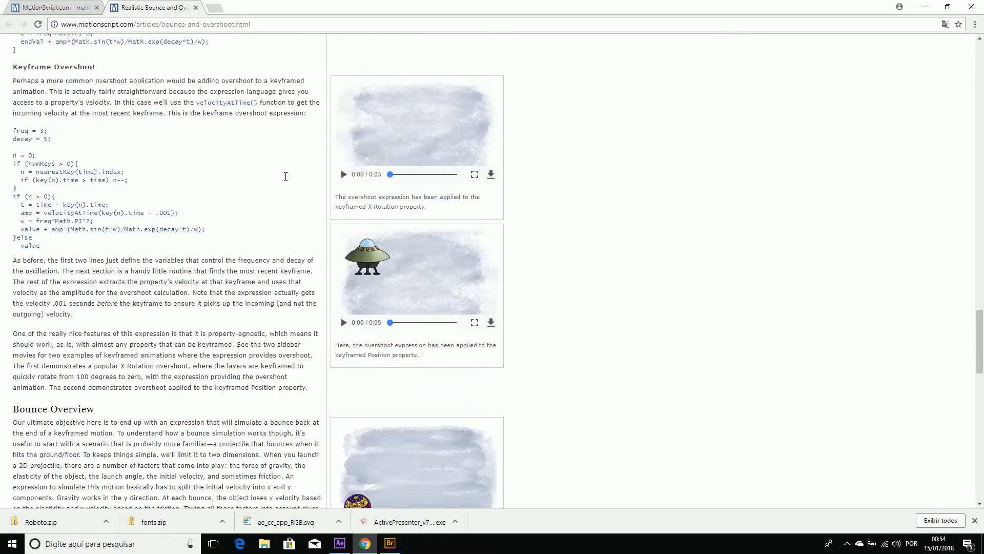
{"action": "scroll", "coordinate": [286, 177], "scroll_direction": "up", "scroll_amount": 5}
{"action": "left_click_drag", "start_coordinate": [979, 212], "coordinate": [980, 59]}
{"action": "scroll", "coordinate": [181, 68], "scroll_direction": "down", "scroll_amount": 1}
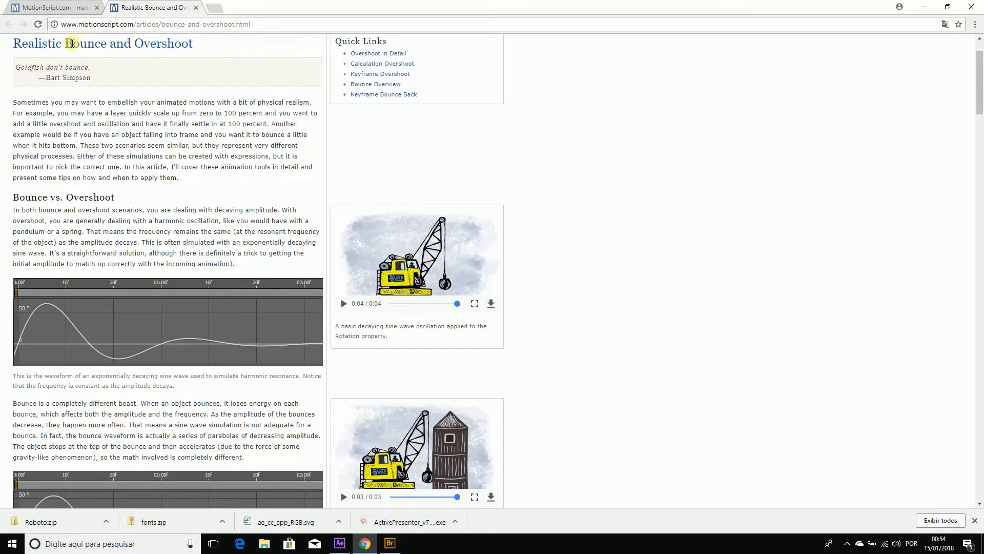
{"action": "scroll", "coordinate": [72, 43], "scroll_direction": "up", "scroll_amount": 1}
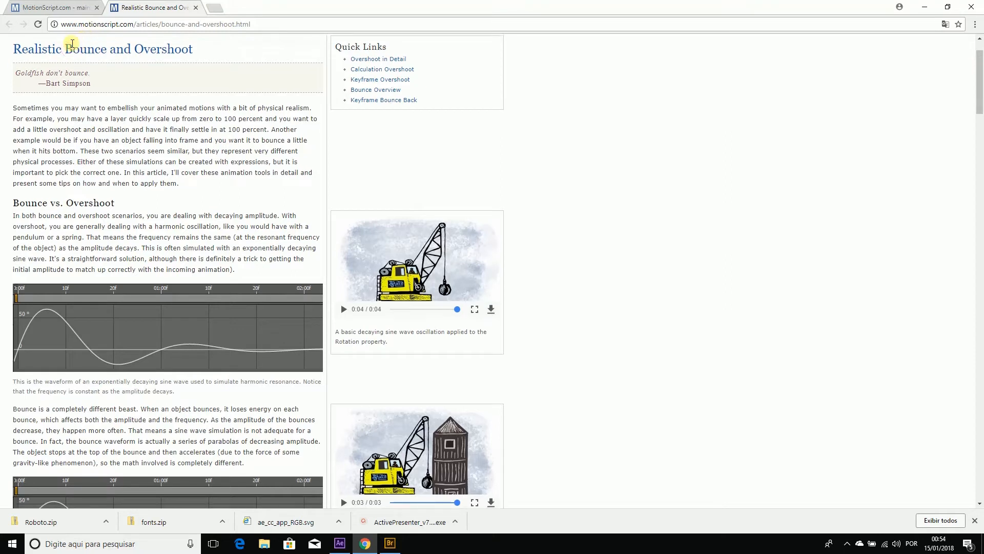
{"action": "scroll", "coordinate": [405, 225], "scroll_direction": "down", "scroll_amount": 1}
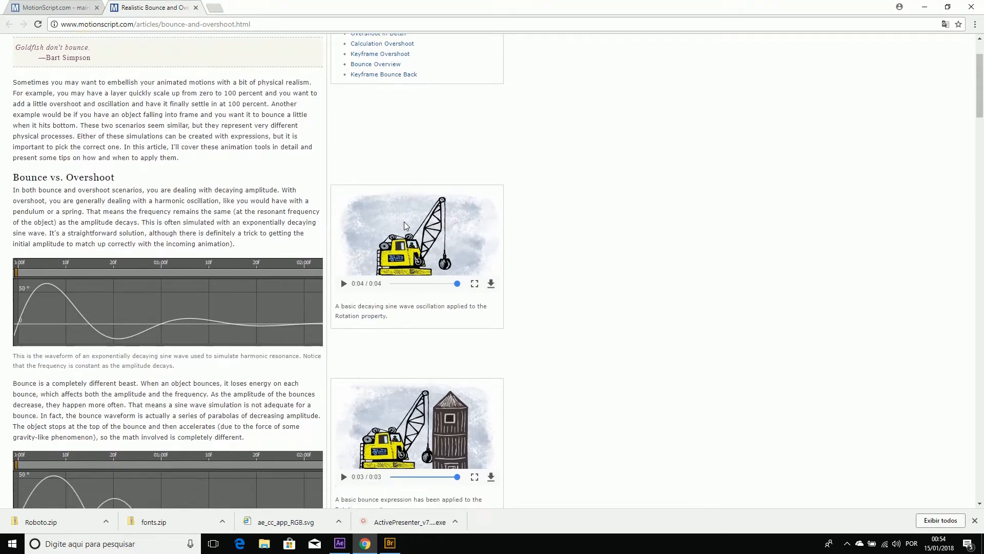
Step: Play the article's example clip of the basic bounce expression applied to Rotation
{"action": "scroll", "coordinate": [405, 226], "scroll_direction": "down", "scroll_amount": 3}
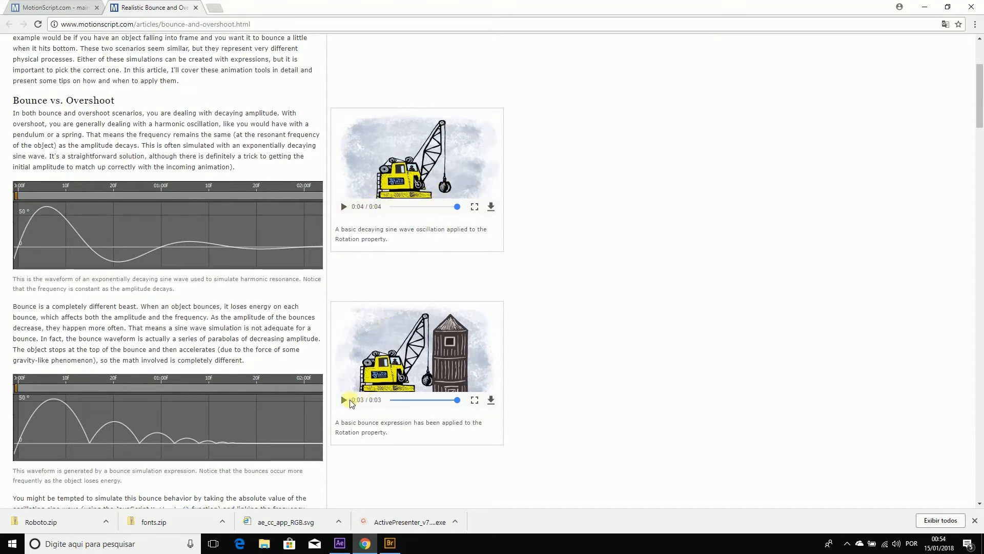
{"action": "left_click", "coordinate": [344, 401]}
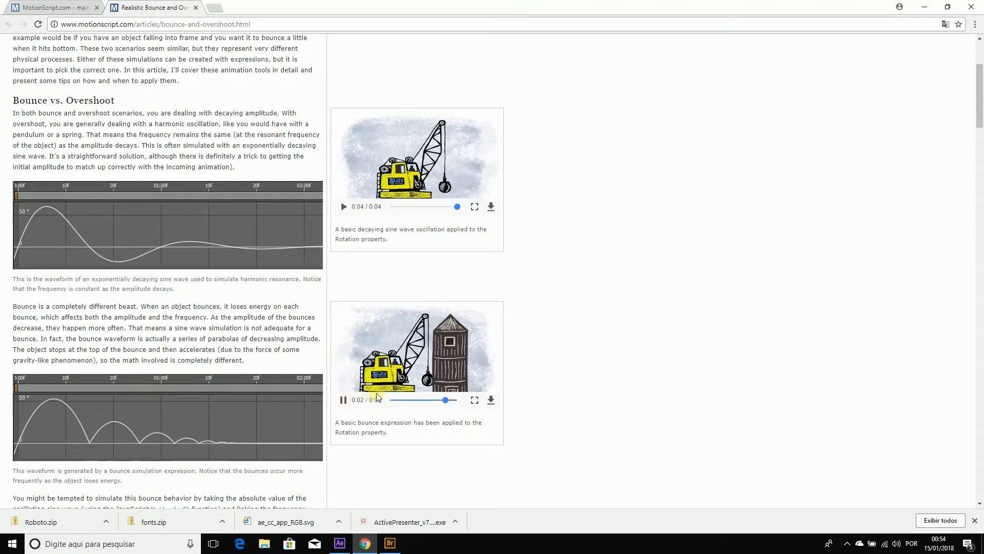
{"action": "left_click", "coordinate": [343, 400]}
Step: Look through the article's overshoot sections and play the random text scaling and 3D character rotation example clips
{"action": "scroll", "coordinate": [353, 259], "scroll_direction": "down", "scroll_amount": 3}
{"action": "scroll", "coordinate": [354, 258], "scroll_direction": "down", "scroll_amount": 6}
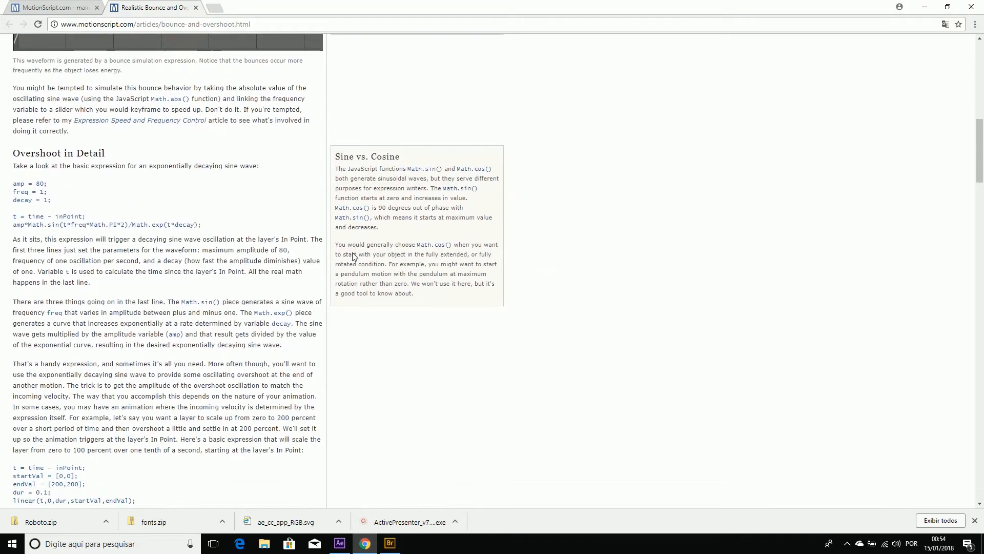
{"action": "scroll", "coordinate": [219, 335], "scroll_direction": "down", "scroll_amount": 7}
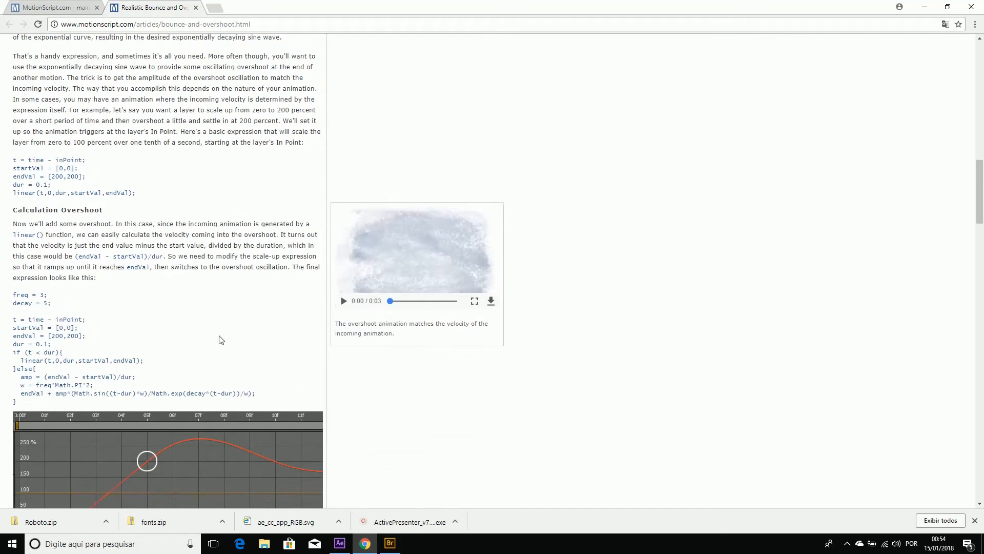
{"action": "scroll", "coordinate": [219, 315], "scroll_direction": "down", "scroll_amount": 7}
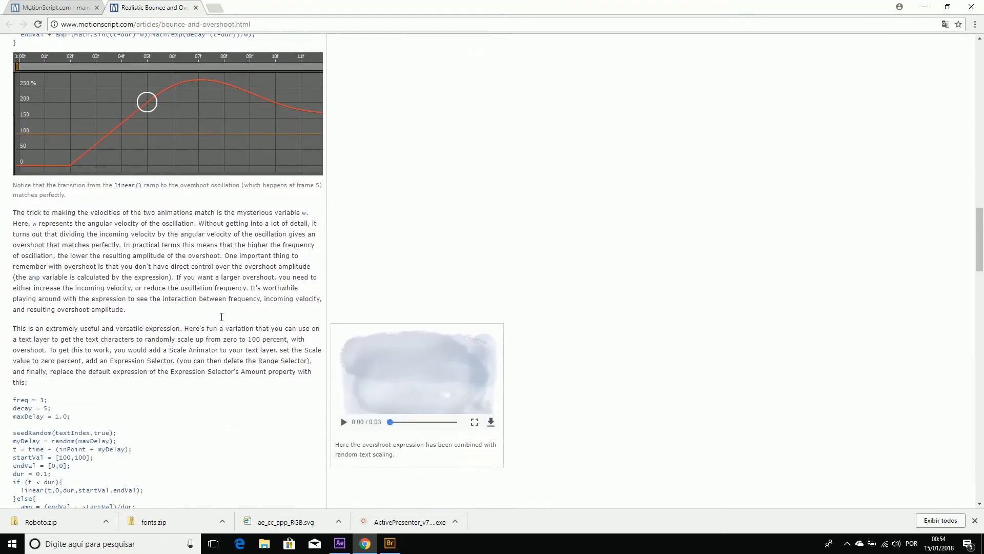
{"action": "scroll", "coordinate": [231, 315], "scroll_direction": "down", "scroll_amount": 5}
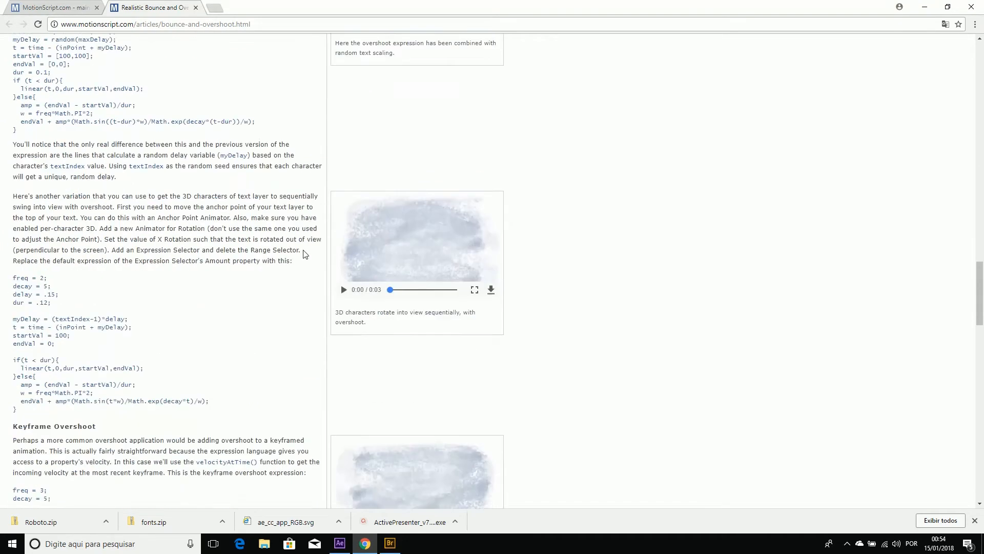
{"action": "scroll", "coordinate": [327, 230], "scroll_direction": "up", "scroll_amount": 3}
{"action": "left_click", "coordinate": [346, 176]}
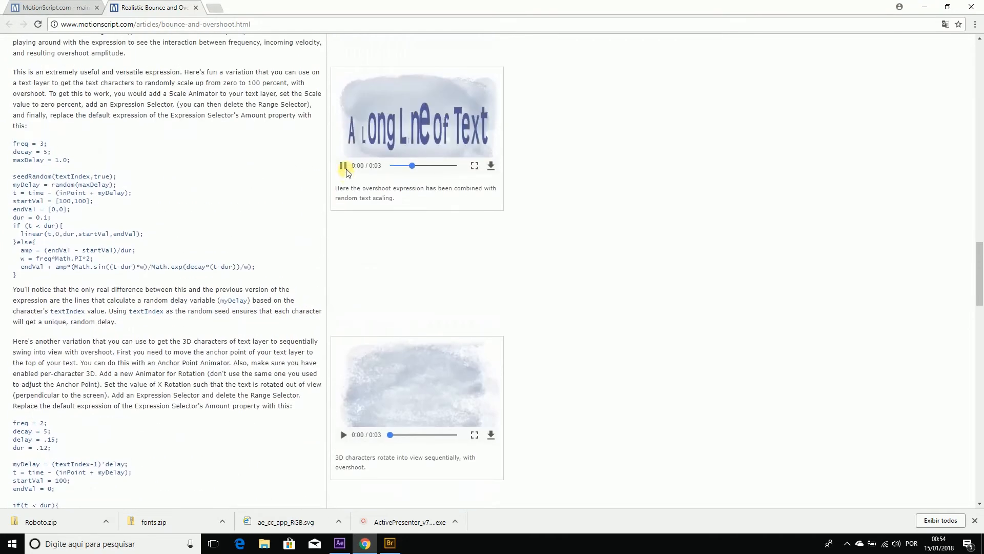
{"action": "left_click", "coordinate": [344, 167]}
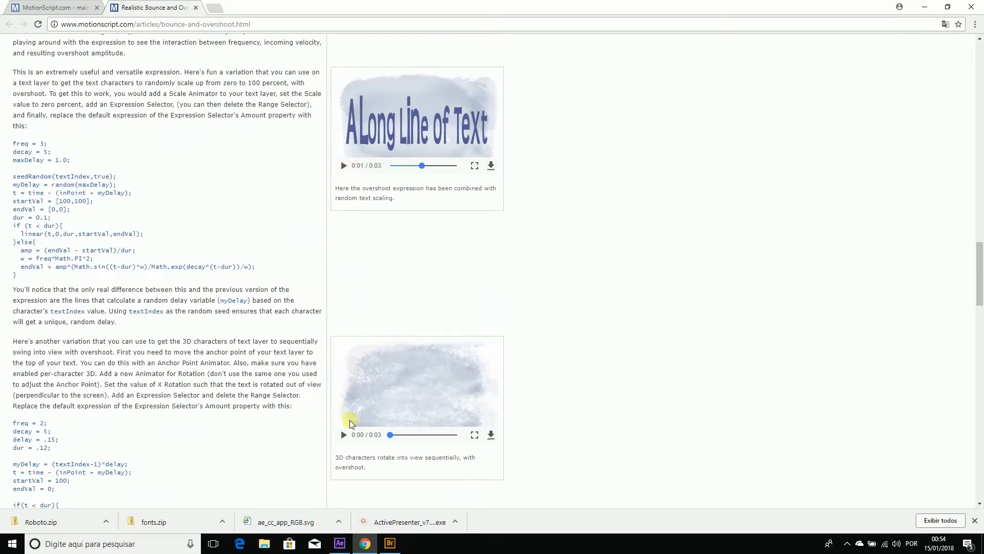
{"action": "left_click", "coordinate": [345, 435]}
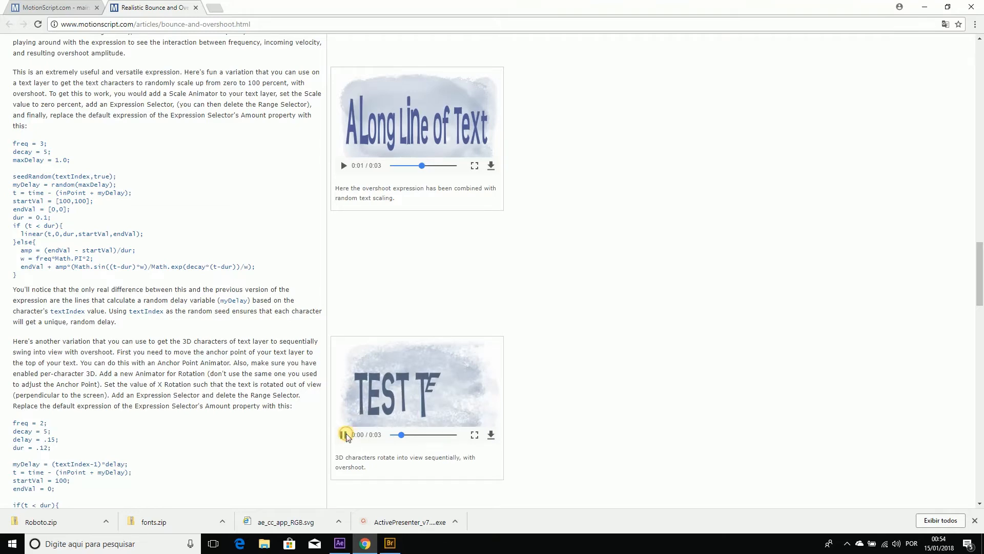
Step: Go to the Keyframe Overshoot section and play the example clip of overshoot on the X Rotation property
{"action": "scroll", "coordinate": [385, 321], "scroll_direction": "down", "scroll_amount": 7}
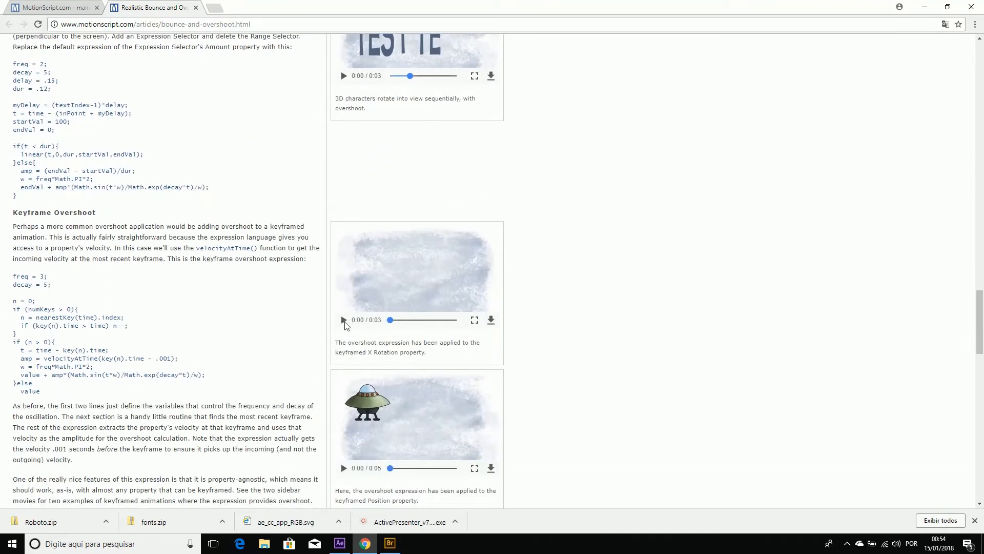
{"action": "left_click", "coordinate": [344, 321]}
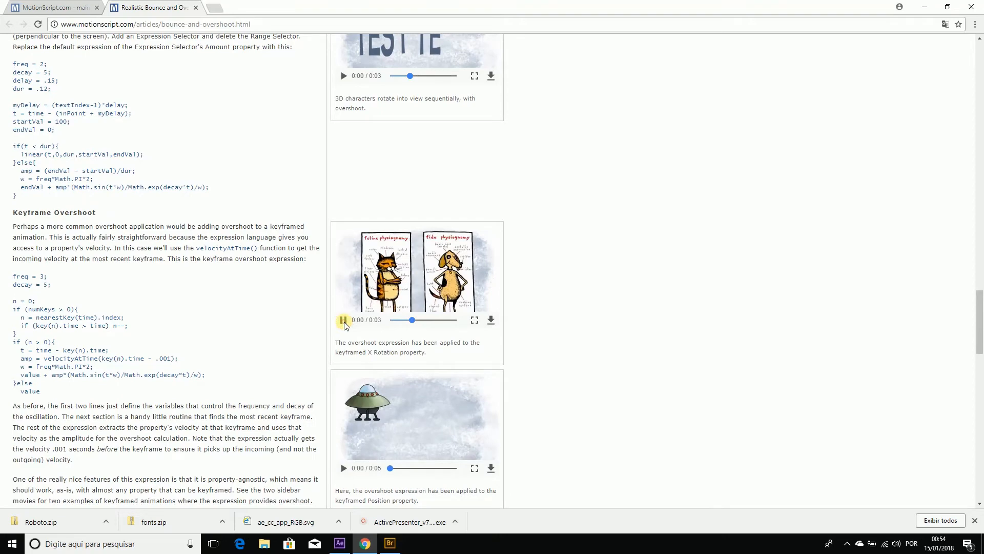
Step: Pause the X Rotation example clip and copy the complete keyframe overshoot expression, from "freq = 3;" to the final "value"
{"action": "left_click", "coordinate": [344, 321]}
{"action": "scroll", "coordinate": [393, 328], "scroll_direction": "down", "scroll_amount": 3}
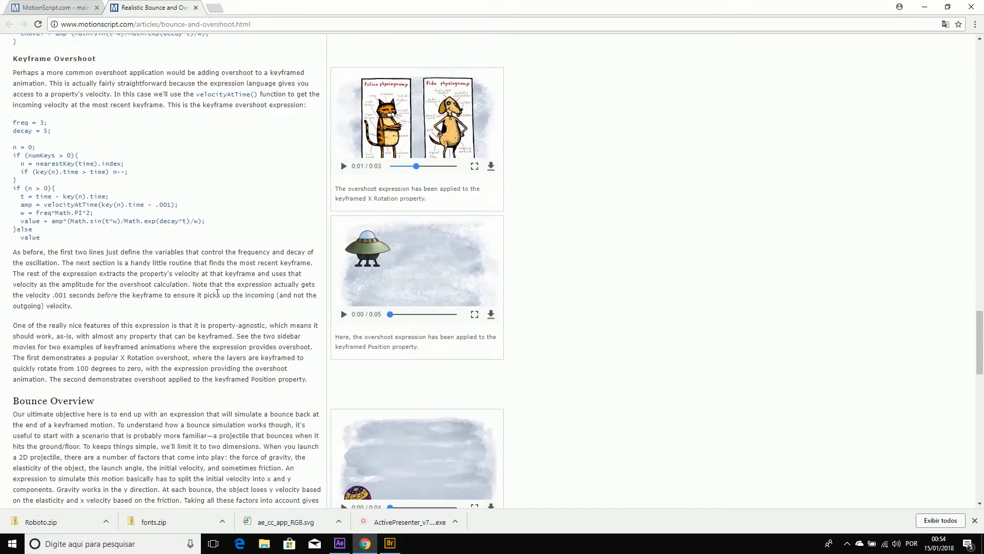
{"action": "scroll", "coordinate": [18, 62], "scroll_direction": "up", "scroll_amount": 1}
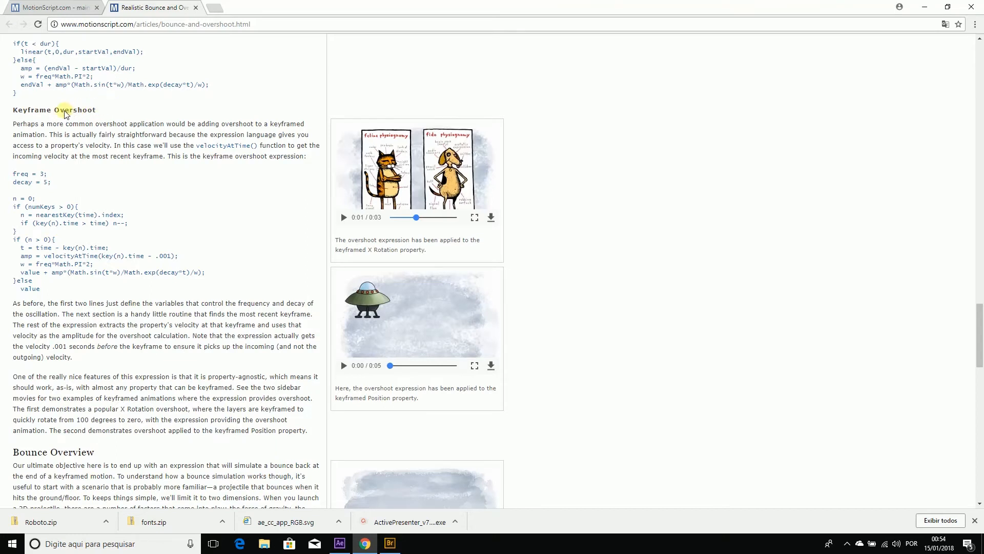
{"action": "left_click", "coordinate": [49, 111]}
{"action": "left_click_drag", "start_coordinate": [13, 173], "coordinate": [62, 294]}
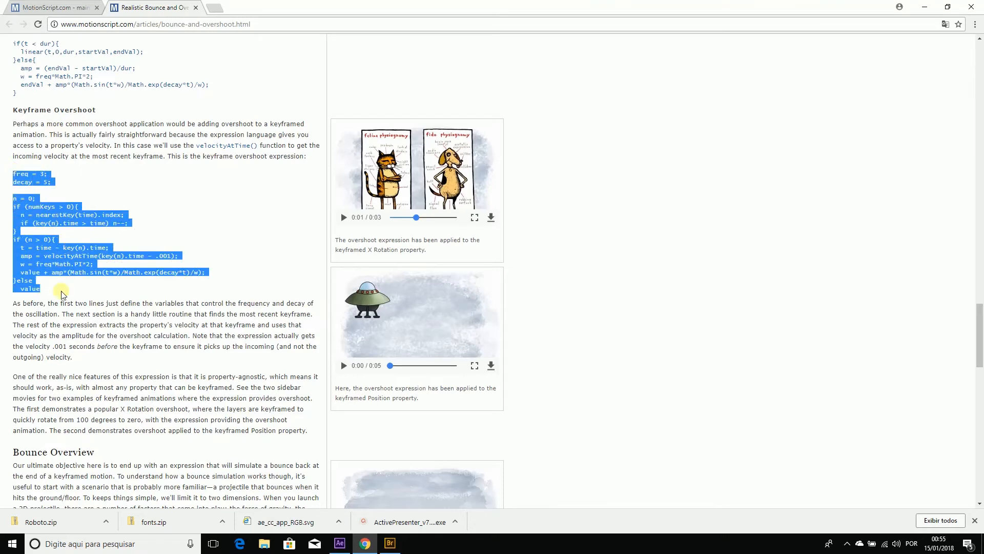
{"action": "right_click", "coordinate": [39, 288]}
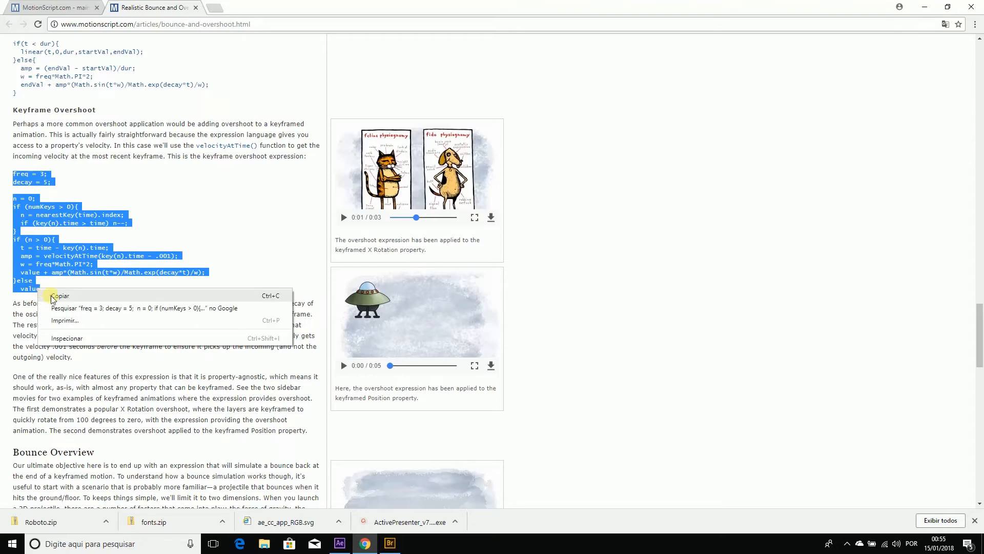
{"action": "left_click", "coordinate": [52, 297]}
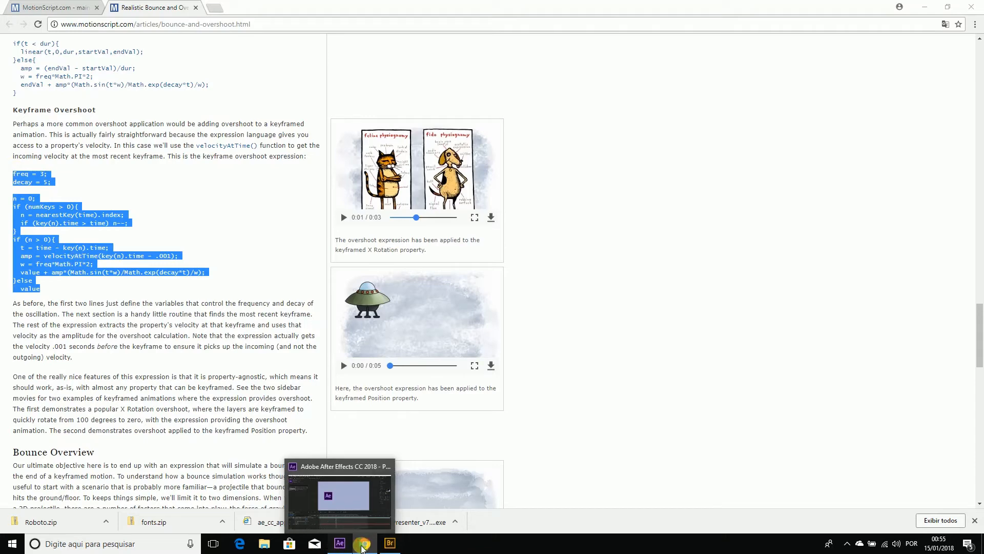
Step: Switch to After Effects and add an expression to the Scale property of the Logo_AE.png layer
{"action": "left_click", "coordinate": [347, 548]}
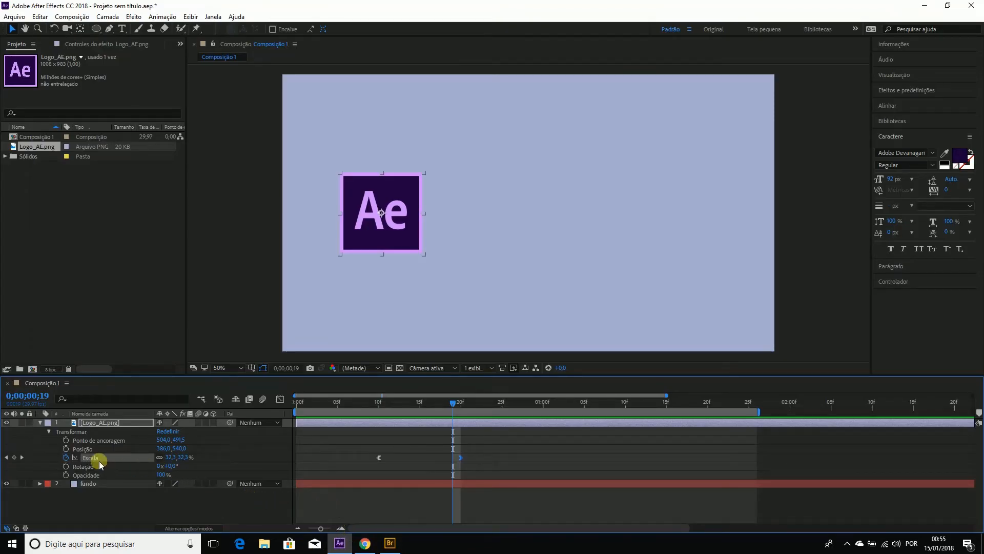
{"action": "left_click", "coordinate": [85, 457]}
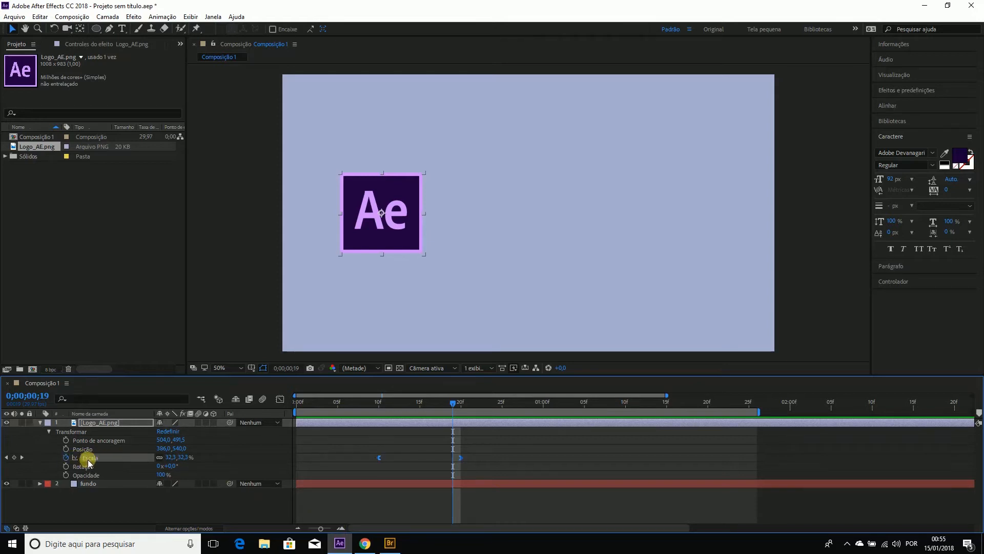
{"action": "left_click", "coordinate": [163, 17]}
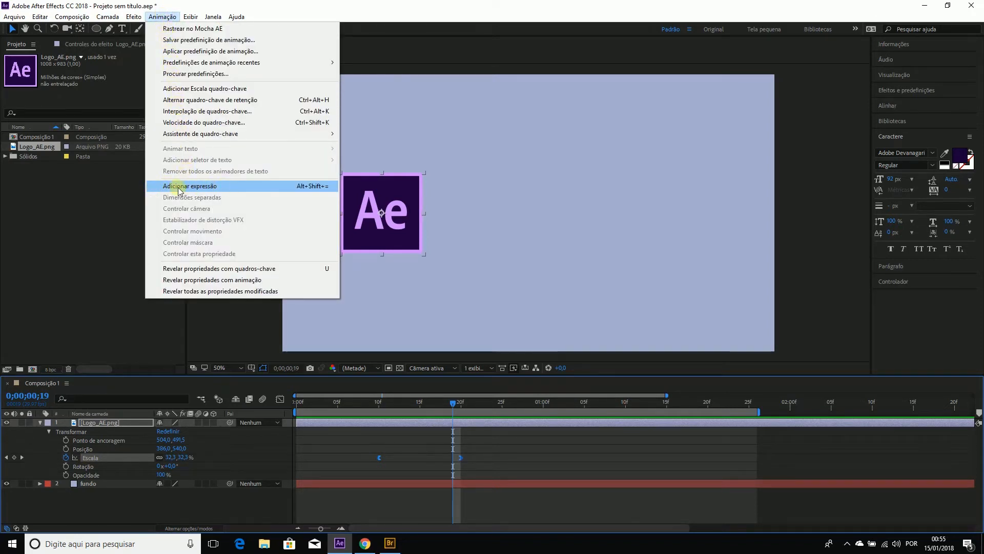
{"action": "left_click", "coordinate": [218, 187]}
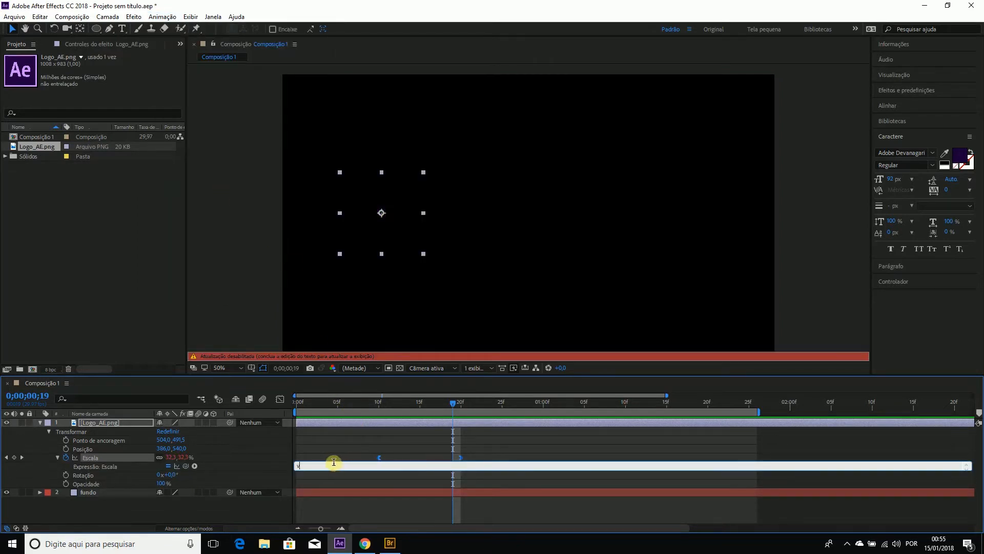
{"action": "left_click", "coordinate": [218, 318]}
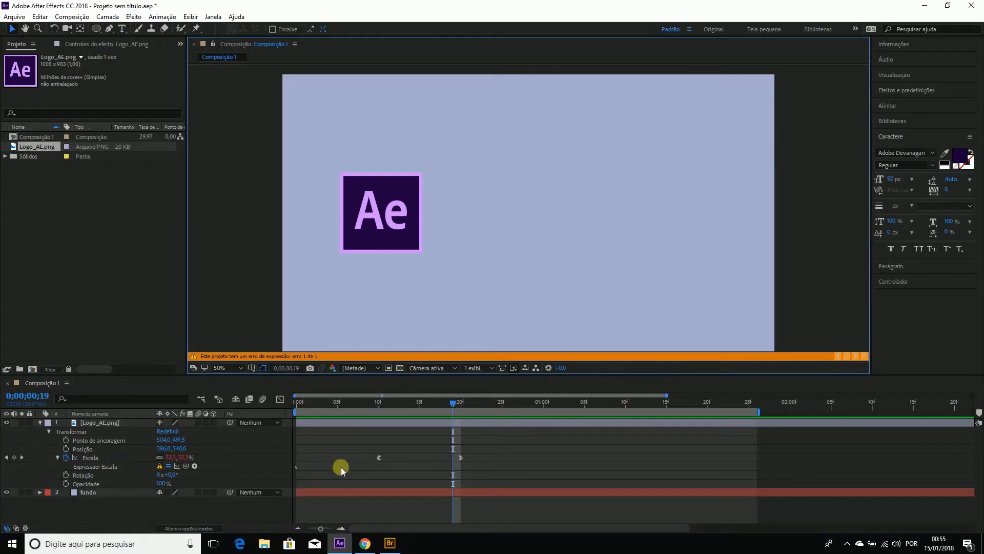
Step: Try to replace the text of the logo's Scale expression with the copied overshoot code
{"action": "left_click", "coordinate": [314, 468]}
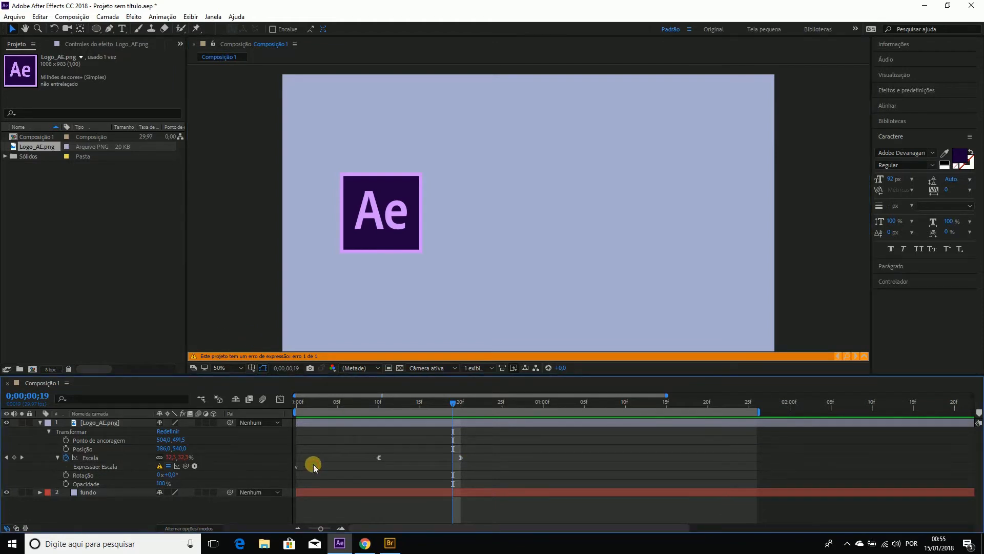
{"action": "left_click", "coordinate": [313, 464]}
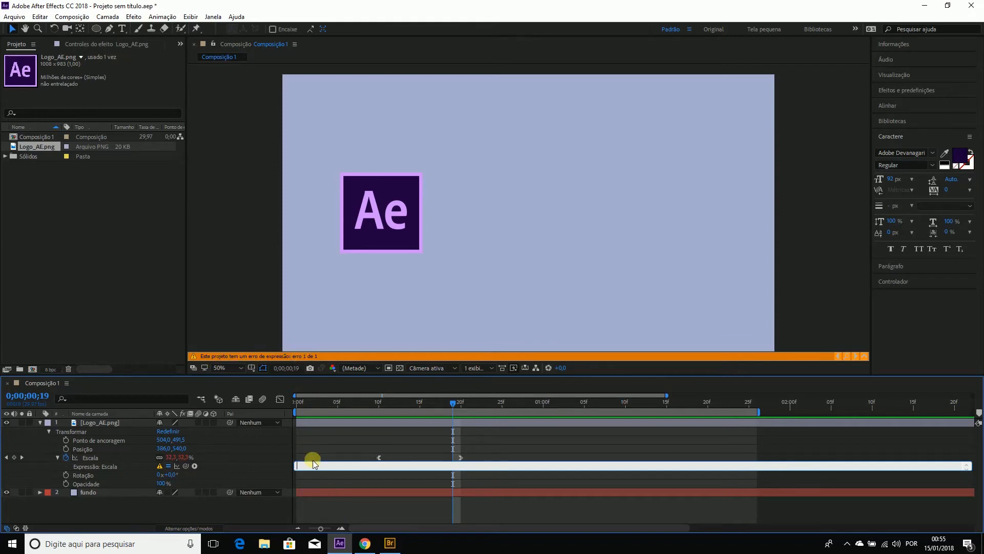
{"action": "type", "text": "v"}
{"action": "left_click", "coordinate": [245, 513]}
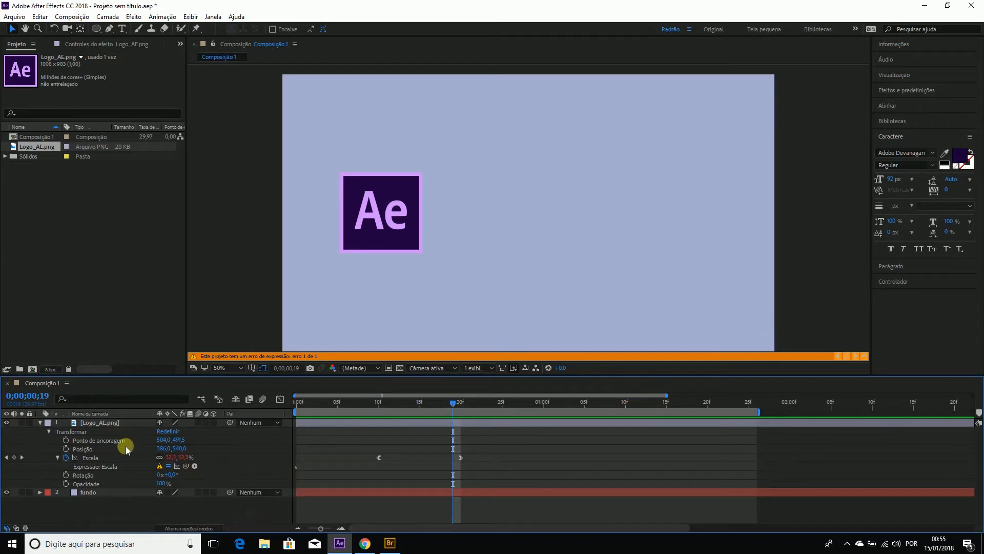
{"action": "left_click", "coordinate": [96, 464]}
{"action": "left_click", "coordinate": [98, 456]}
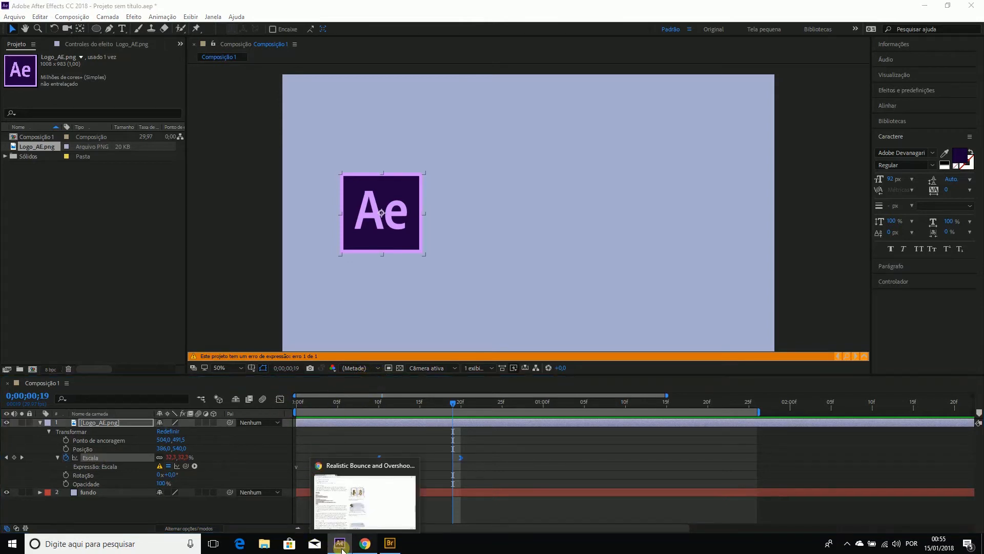
Step: Return to the article in Chrome and copy the entire keyframe overshoot expression again
{"action": "left_click", "coordinate": [365, 544]}
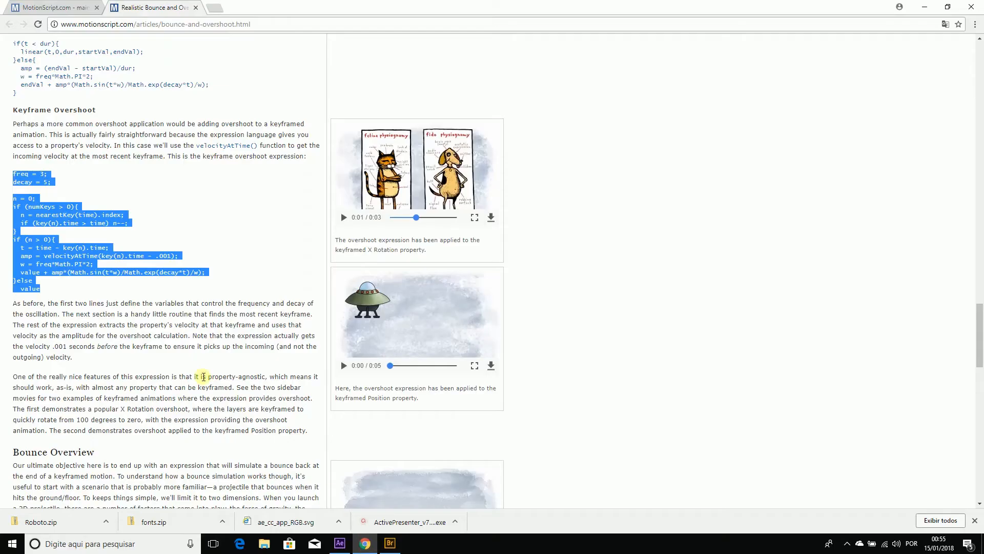
{"action": "left_click", "coordinate": [134, 280]}
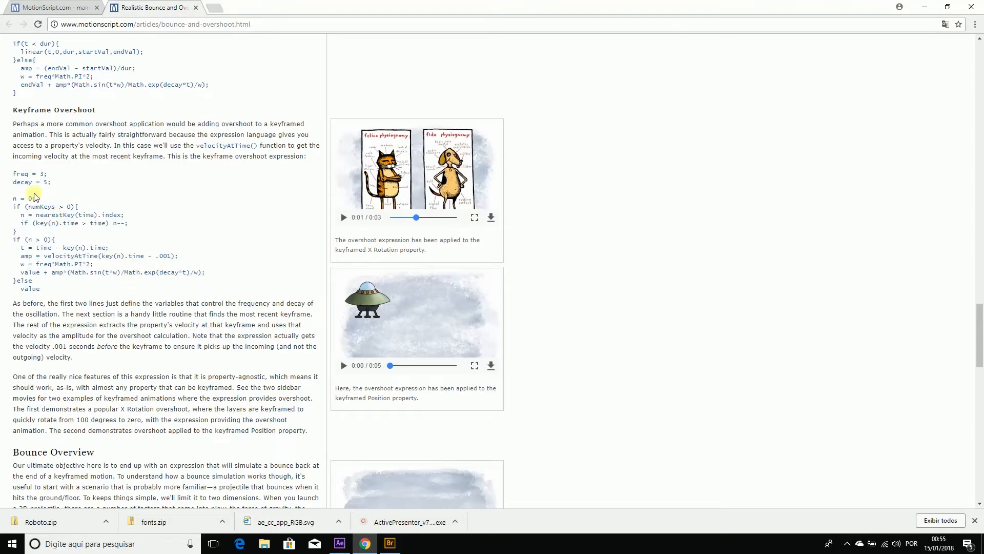
{"action": "left_click_drag", "start_coordinate": [14, 174], "coordinate": [53, 291]}
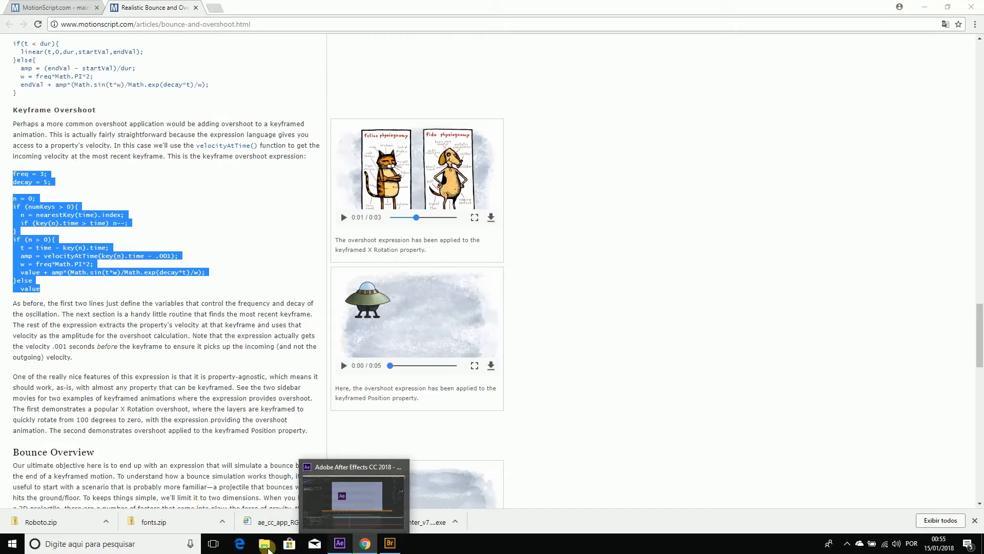
Step: Back in After Effects, replace the logo's Scale expression with the copied keyframe overshoot code and apply it
{"action": "left_click", "coordinate": [340, 542]}
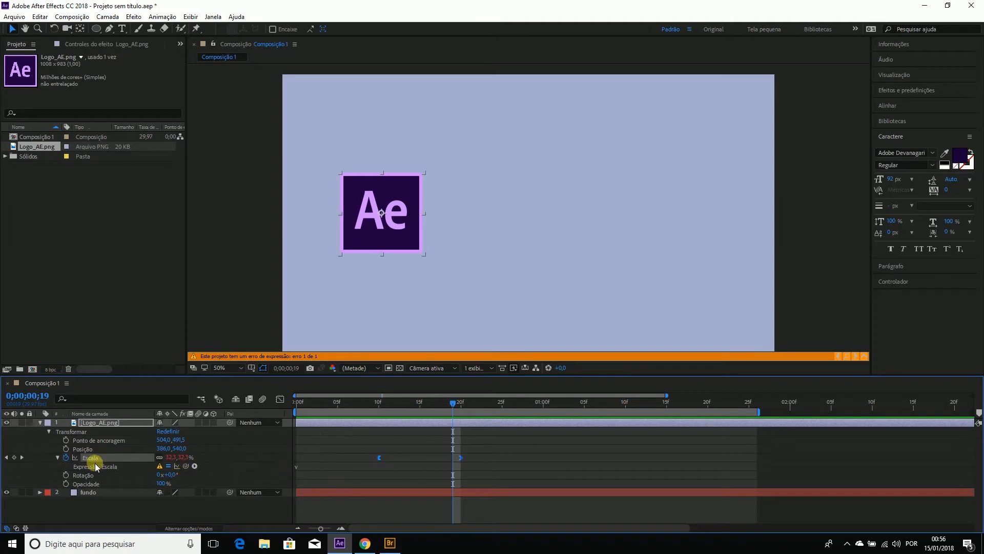
{"action": "left_click", "coordinate": [307, 465]}
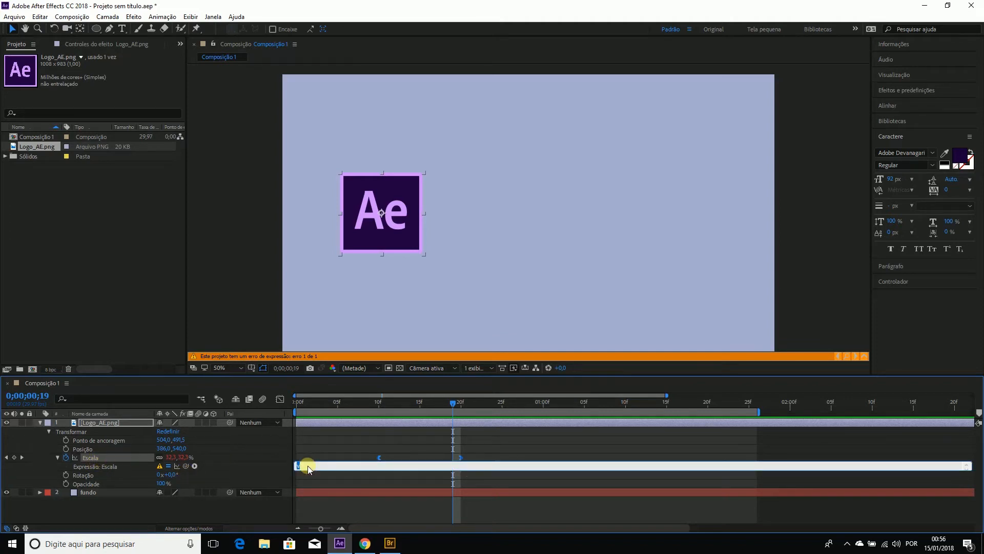
{"action": "type", "text": "value"}
{"action": "key", "text": "BackSpace"}
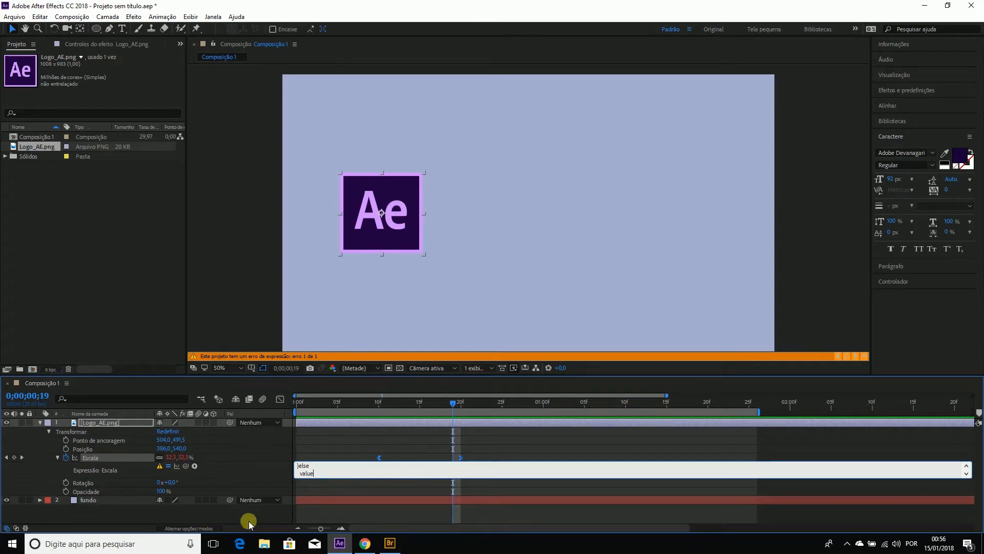
{"action": "left_click", "coordinate": [247, 498]}
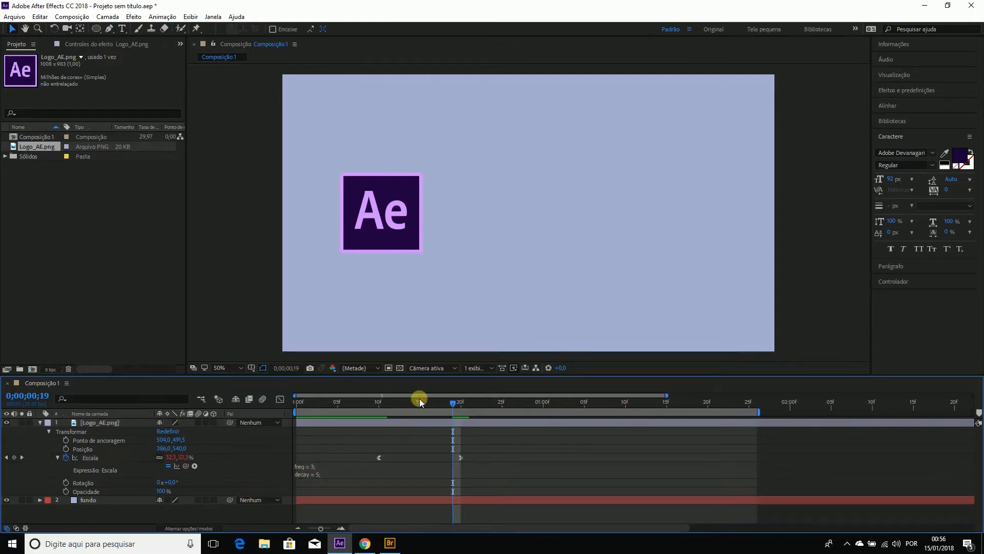
Step: Return to the start of the composition and enlarge the timeline and Scale expression field to read the whole overshoot code
{"action": "left_click_drag", "start_coordinate": [419, 399], "coordinate": [294, 450]}
{"action": "left_click", "coordinate": [323, 466]}
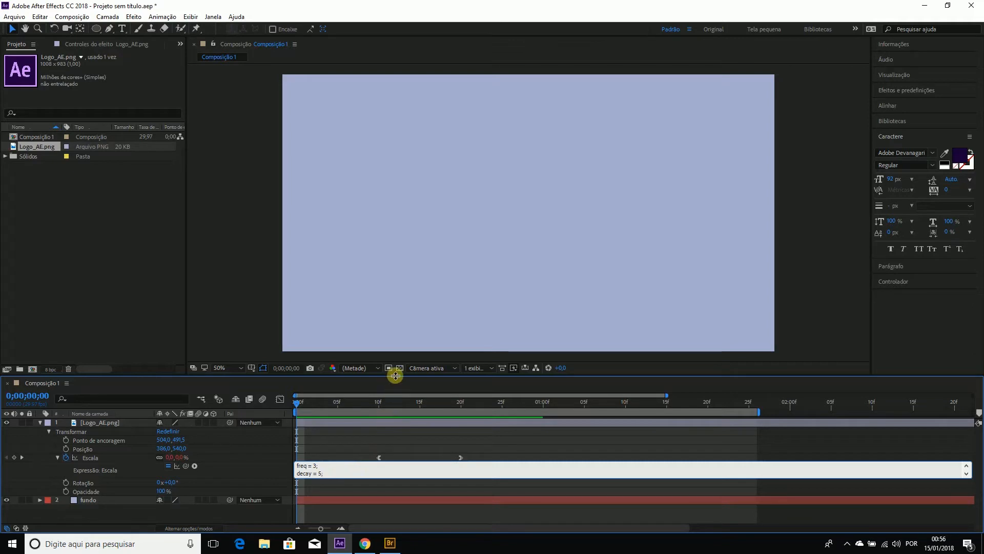
{"action": "left_click_drag", "start_coordinate": [395, 376], "coordinate": [395, 247]}
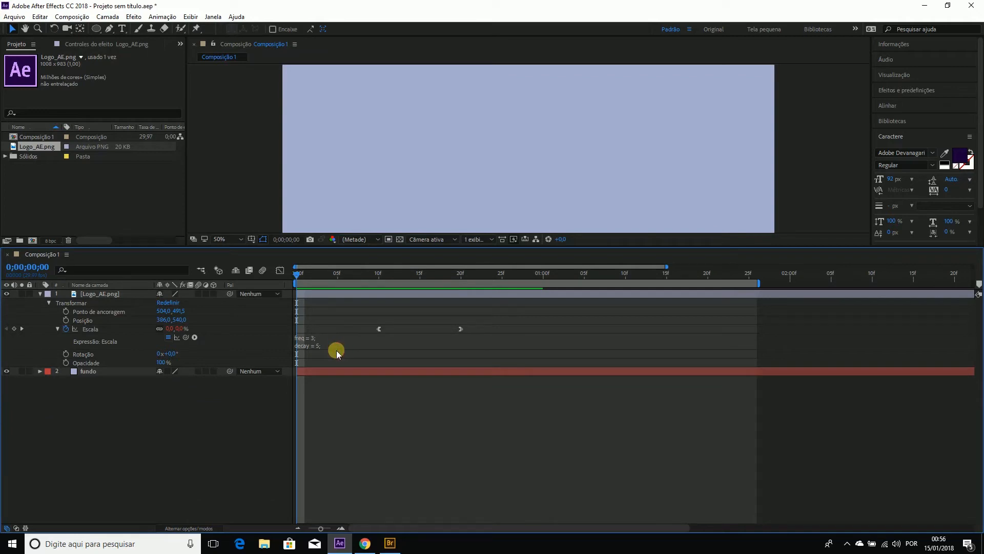
{"action": "left_click", "coordinate": [327, 338]}
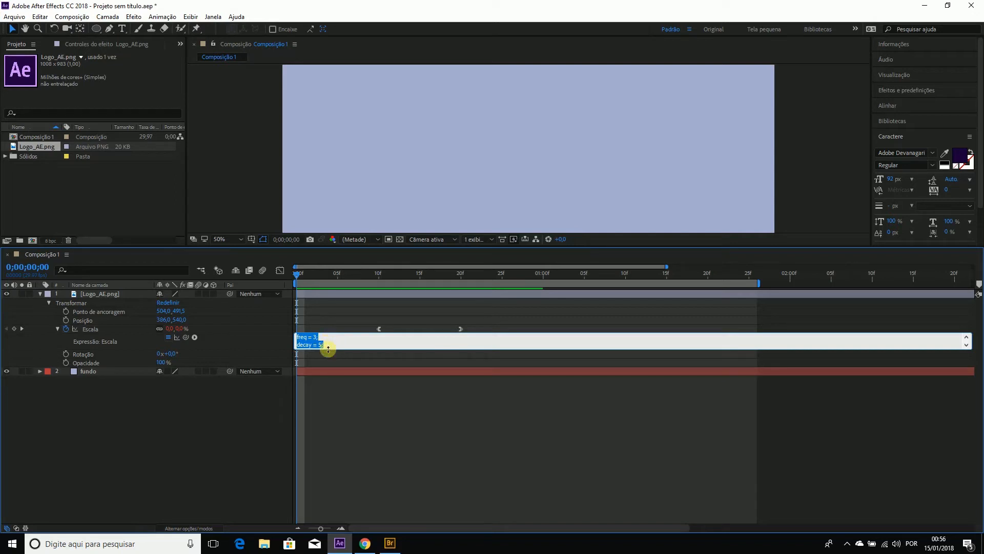
{"action": "left_click_drag", "start_coordinate": [328, 349], "coordinate": [321, 522]}
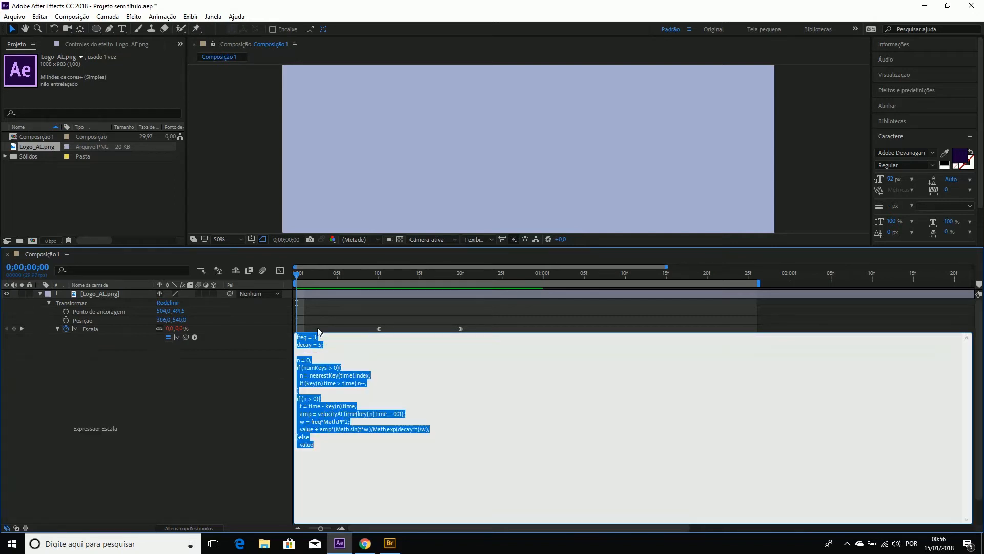
{"action": "left_click", "coordinate": [326, 426]}
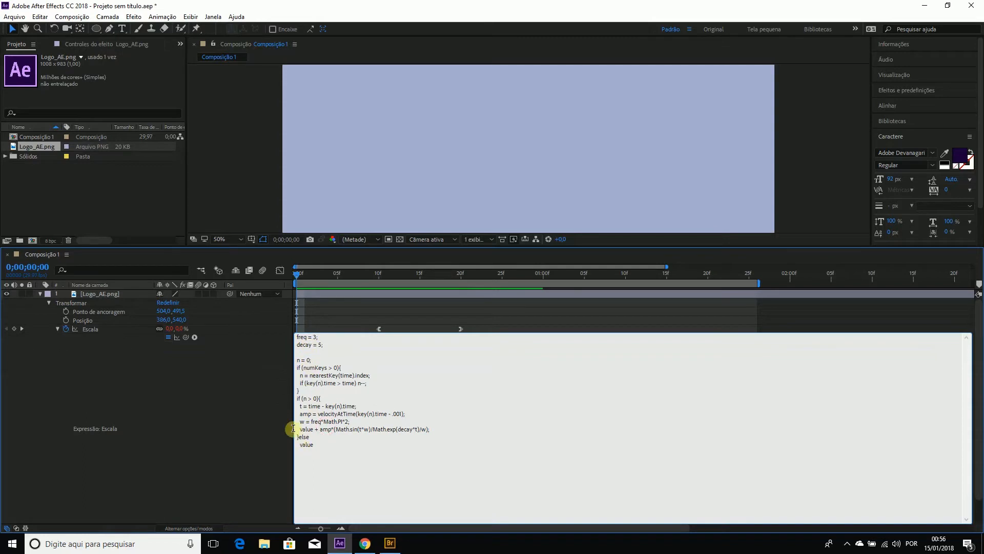
Step: Collapse the logo's Scale expression and shrink the timeline so the full composition preview shows
{"action": "left_click", "coordinate": [57, 329]}
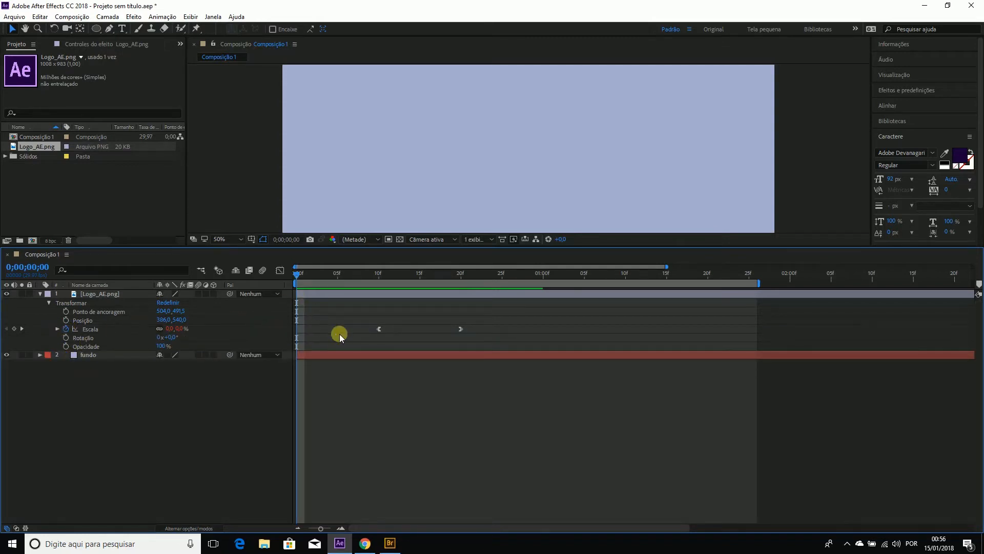
{"action": "left_click", "coordinate": [85, 330]}
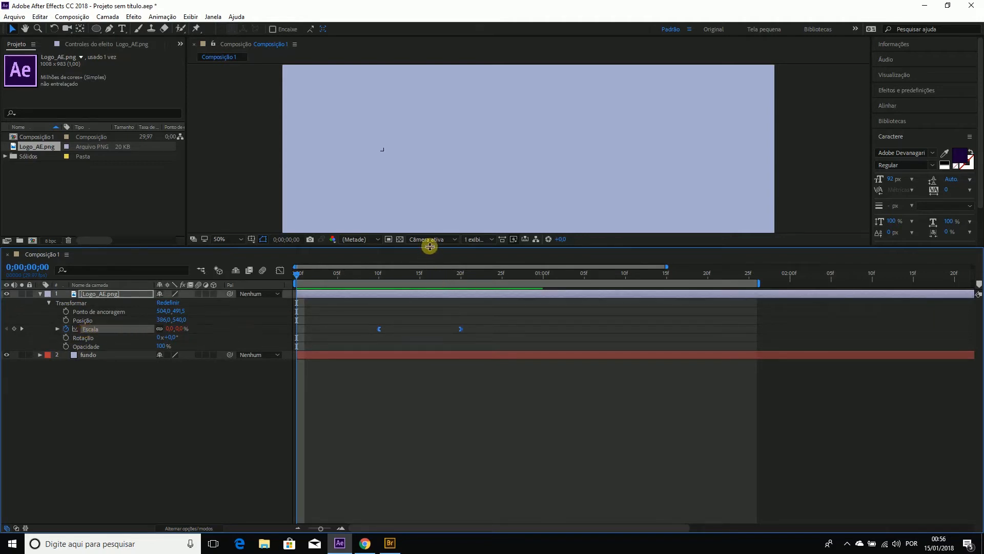
{"action": "left_click_drag", "start_coordinate": [430, 246], "coordinate": [418, 387]}
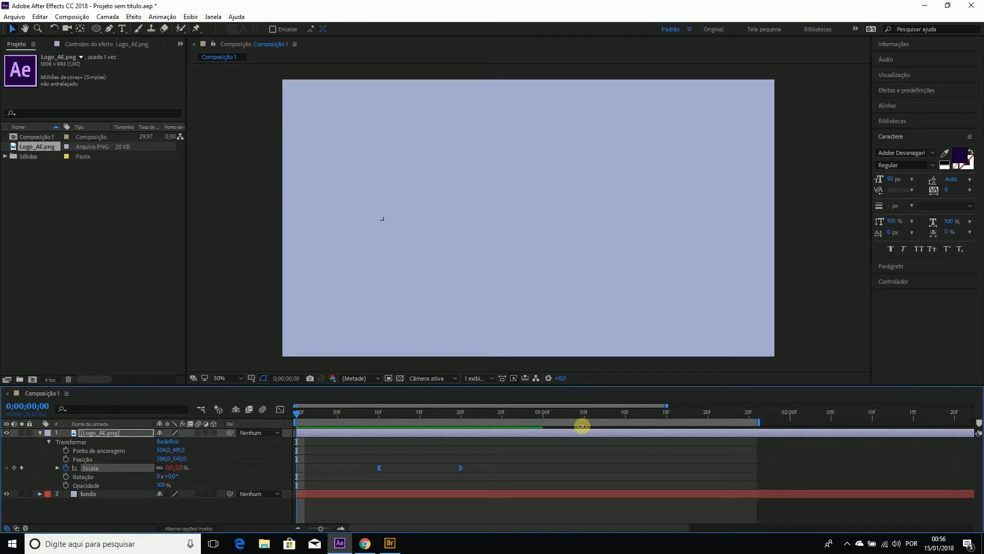
Step: Play the animation from the start and scrub past the second Scale keyframe to check the logo's overshoot
{"action": "key", "text": "space"}
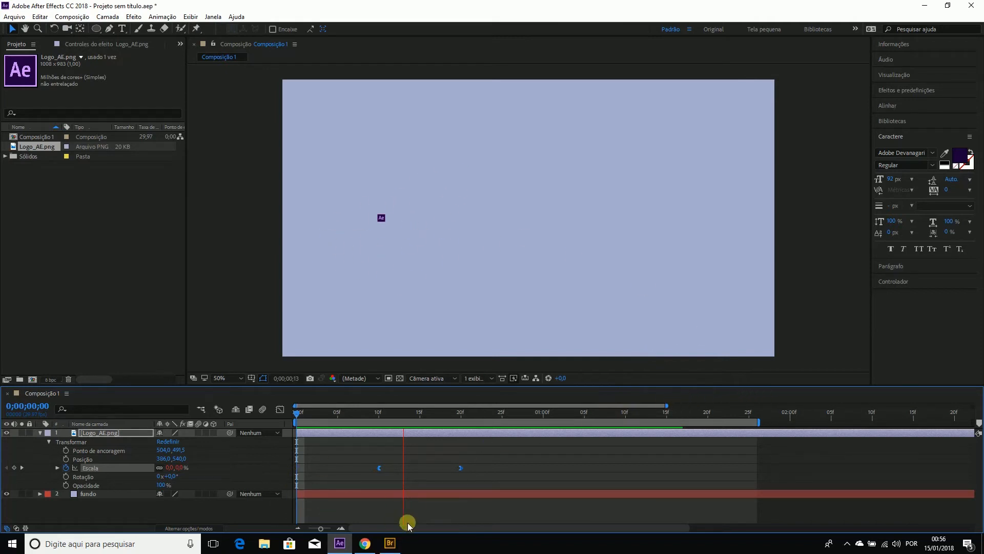
{"action": "left_click", "coordinate": [606, 417]}
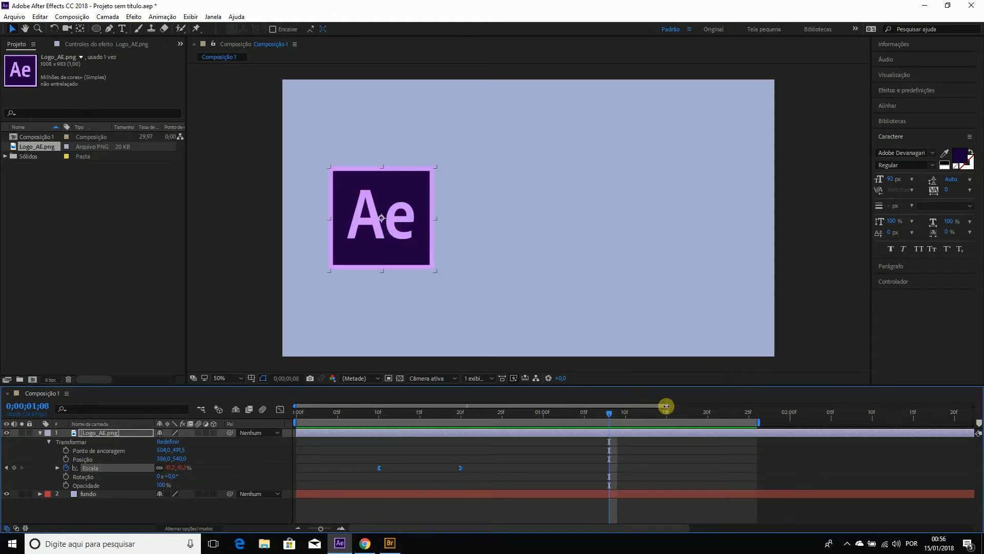
{"action": "key", "text": "minus"}
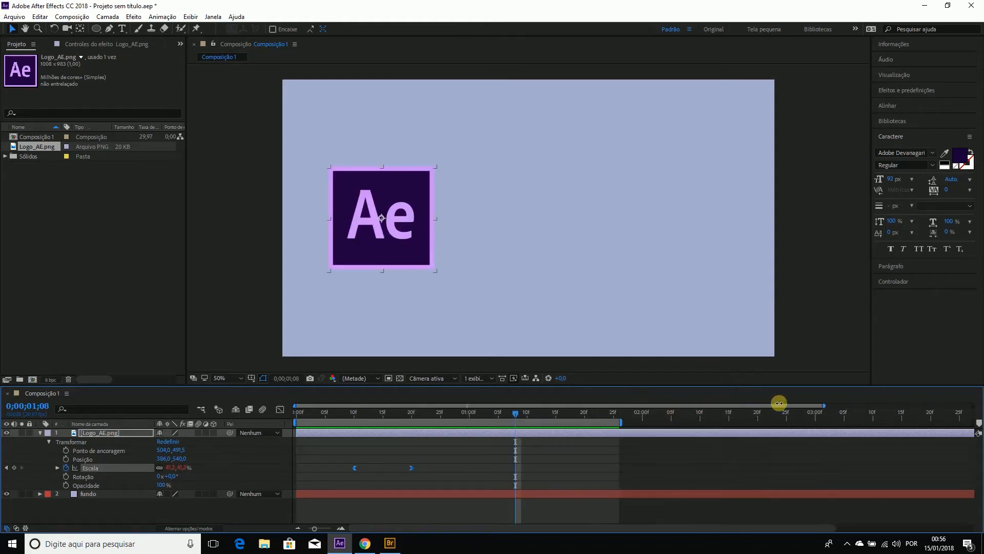
{"action": "left_click_drag", "start_coordinate": [413, 410], "coordinate": [522, 431]}
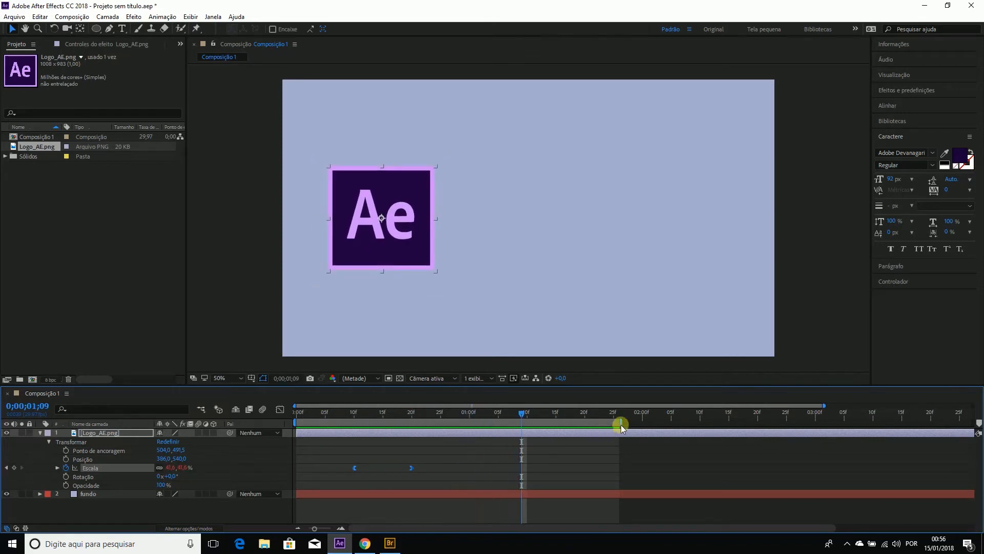
Step: Display the whole five-second timeline and extend the work area to the end of the composition
{"action": "double_click", "coordinate": [825, 405]}
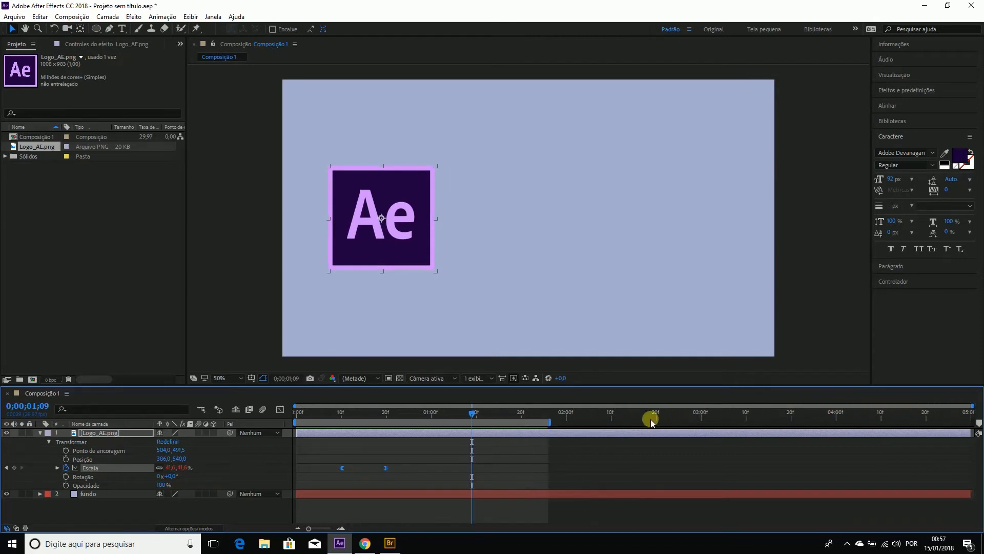
{"action": "left_click_drag", "start_coordinate": [551, 422], "coordinate": [972, 421]}
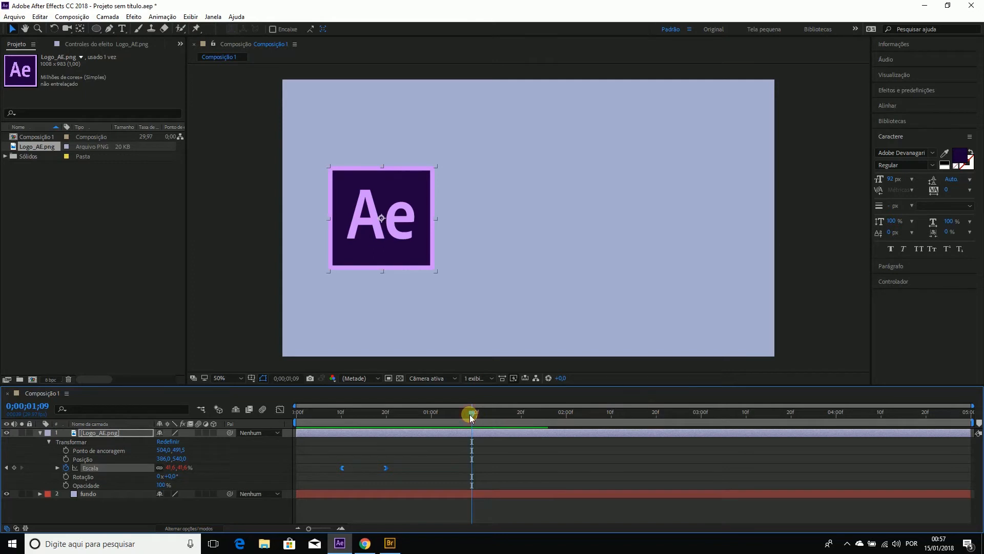
Step: Move the current time to 0;00;01;20 and separate the logo's Position into X and Y dimensions
{"action": "left_click_drag", "start_coordinate": [471, 417], "coordinate": [519, 429]}
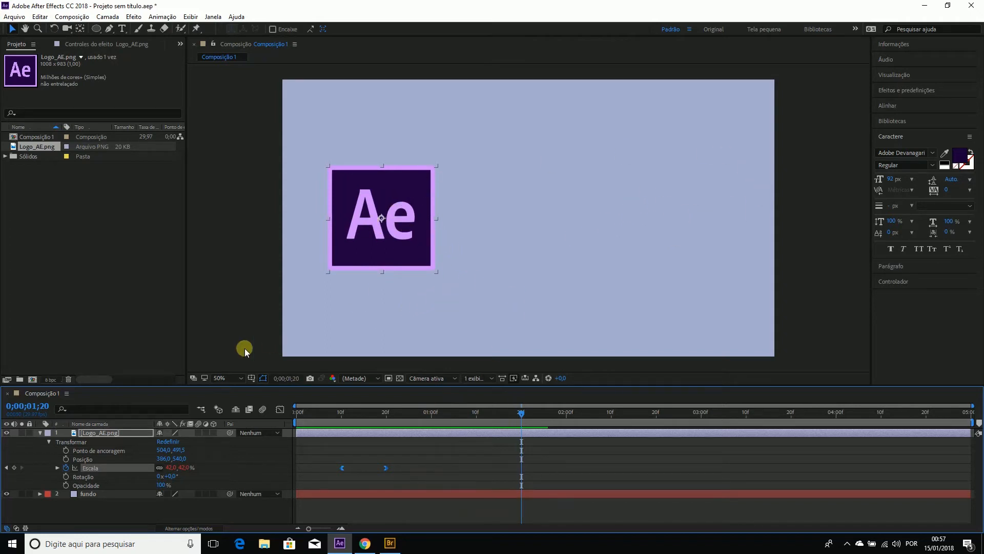
{"action": "left_click", "coordinate": [86, 461]}
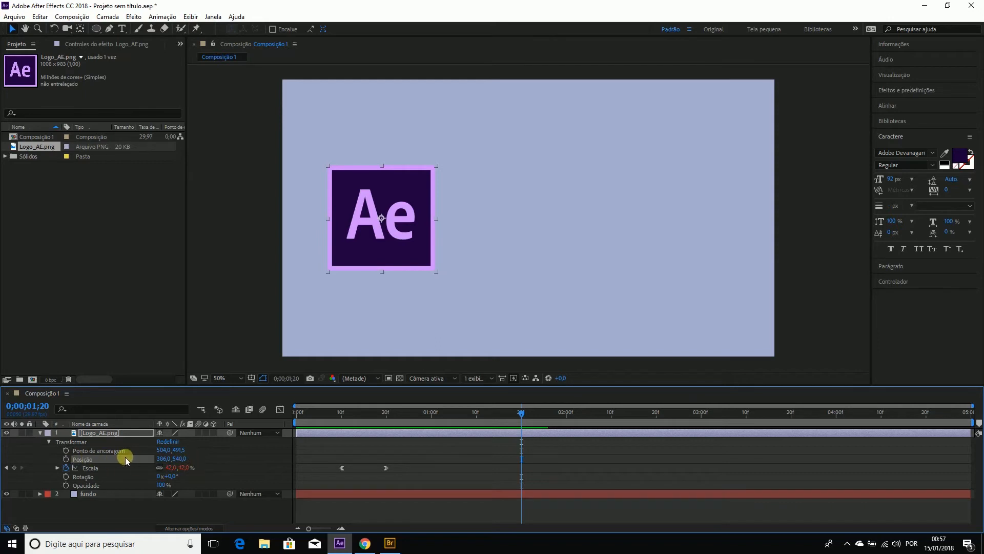
{"action": "right_click", "coordinate": [91, 459]}
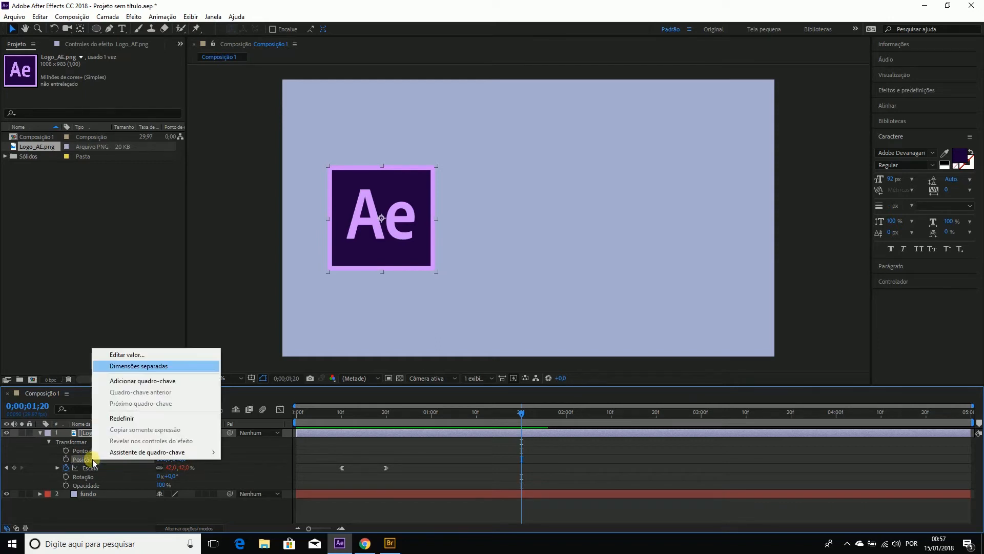
{"action": "left_click", "coordinate": [156, 367]}
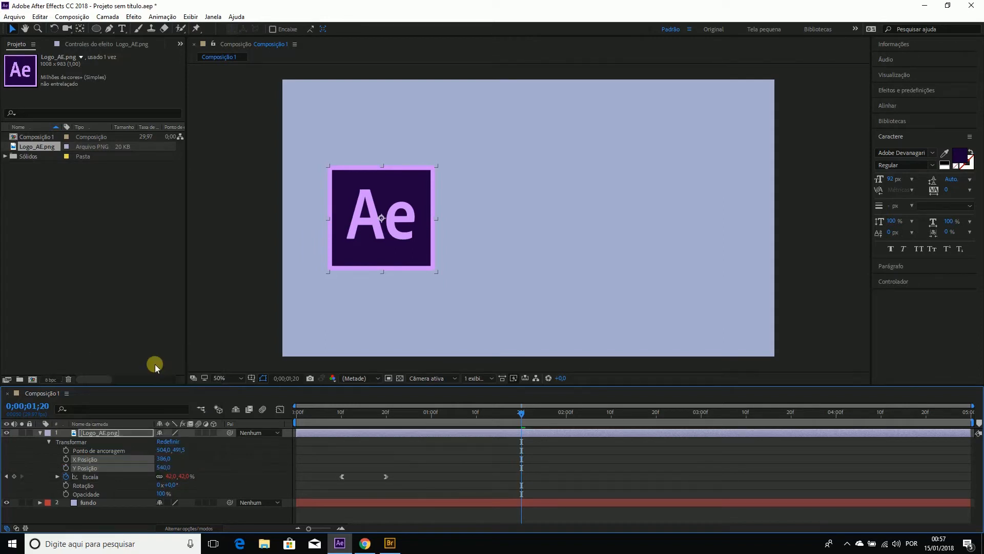
{"action": "left_click", "coordinate": [92, 451]}
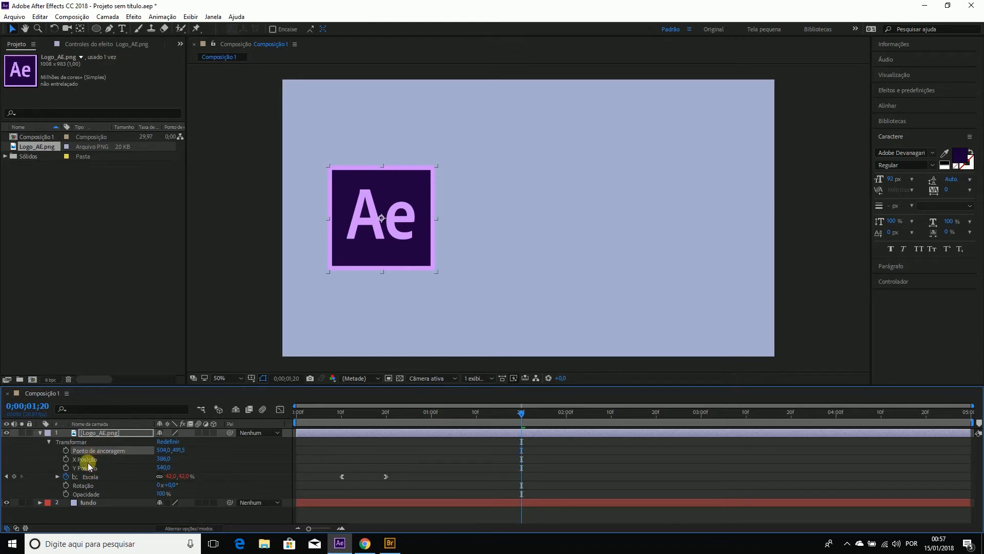
{"action": "left_click", "coordinate": [85, 468]}
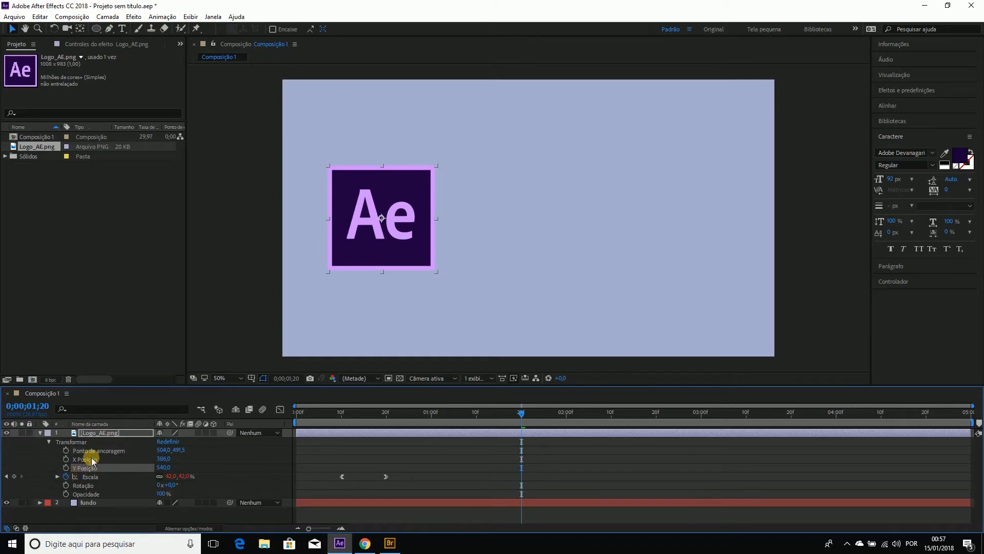
Step: Keyframe the logo's X Position at 0;00;01;20 and set it to 1464 at 0;00;03;00, moving the logo across the frame
{"action": "left_click", "coordinate": [92, 460]}
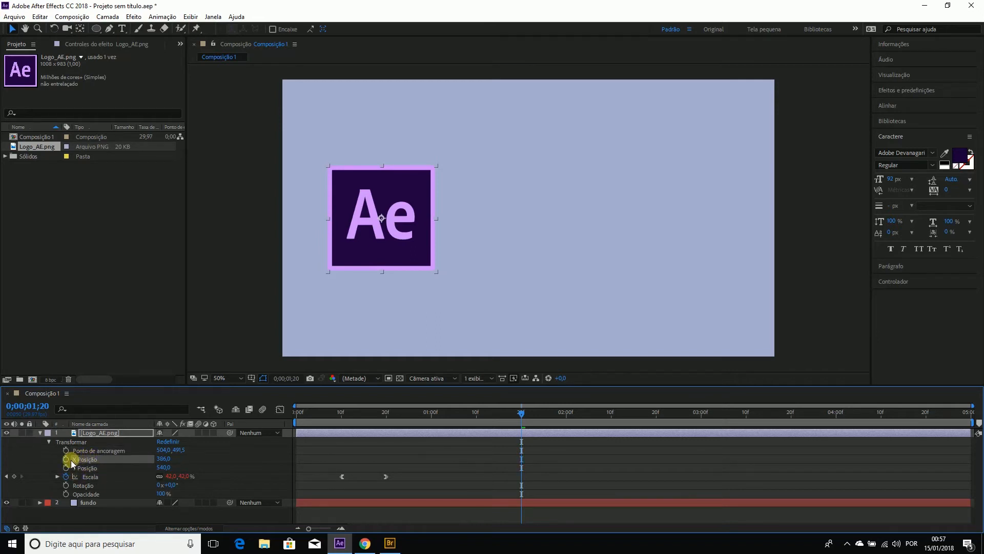
{"action": "left_click", "coordinate": [66, 459]}
{"action": "left_click_drag", "start_coordinate": [521, 413], "coordinate": [703, 417]}
{"action": "left_click", "coordinate": [249, 409]}
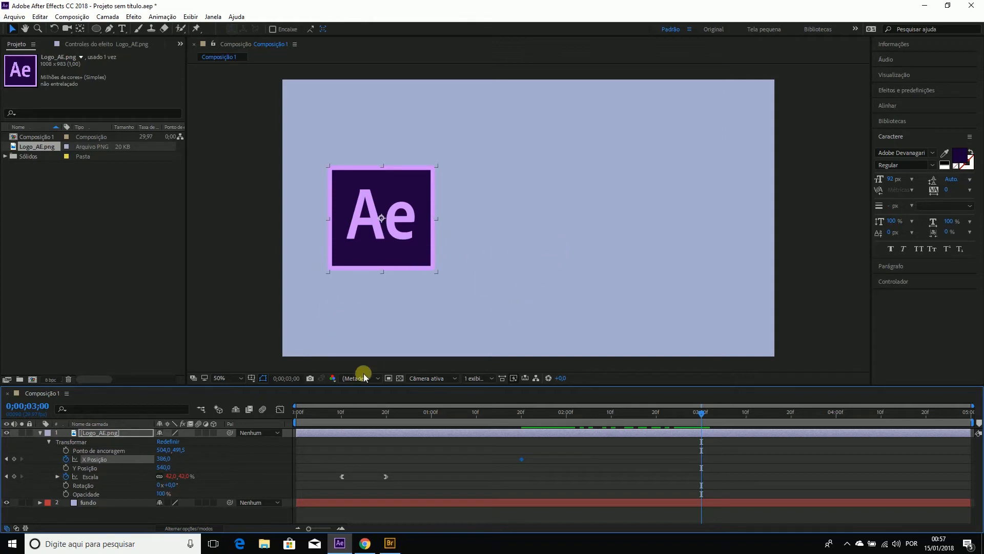
{"action": "left_click", "coordinate": [164, 459]}
{"action": "left_click_drag", "start_coordinate": [164, 459], "coordinate": [711, 455]}
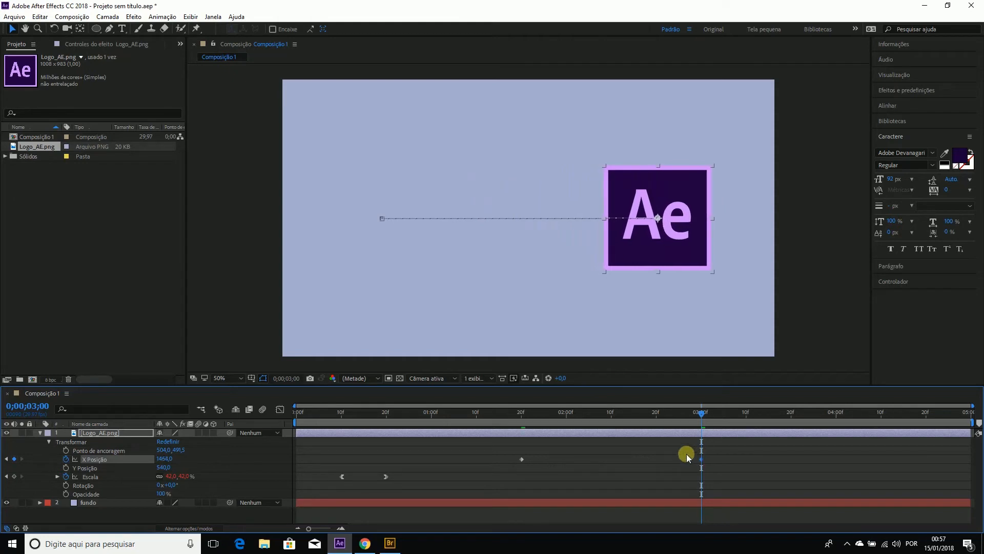
Step: Play the animation and scrub back through the logo's horizontal move to check its motion
{"action": "key", "text": "space"}
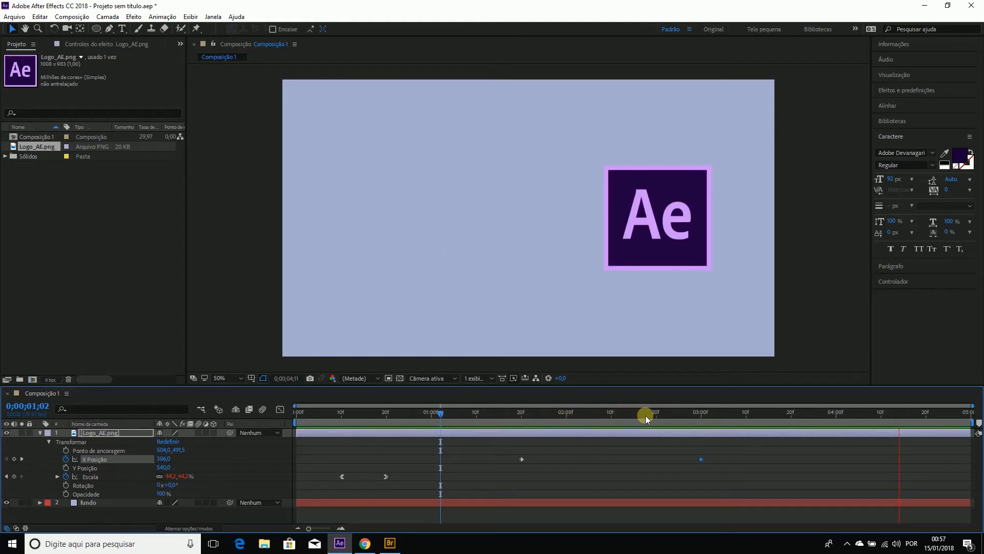
{"action": "left_click", "coordinate": [579, 417]}
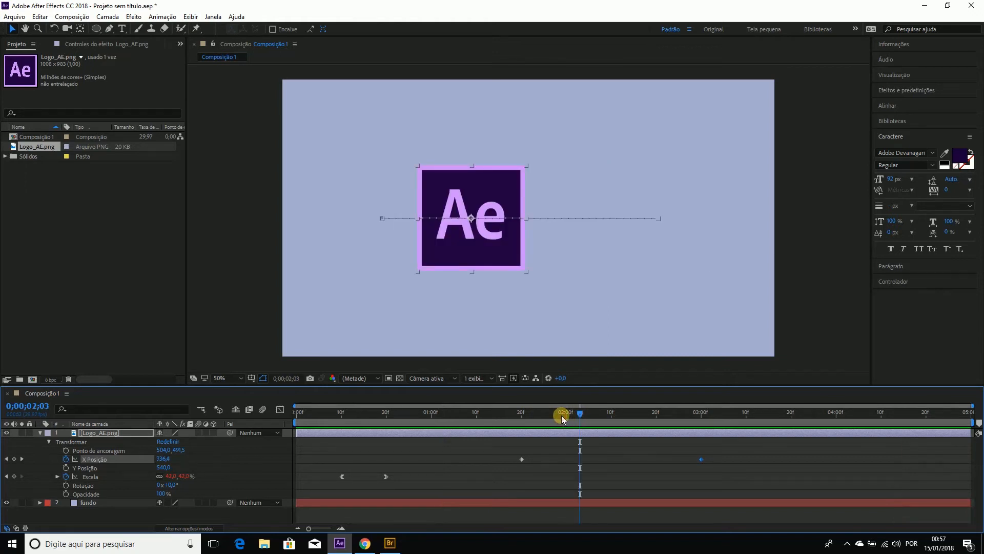
{"action": "left_click_drag", "start_coordinate": [562, 415], "coordinate": [525, 419]}
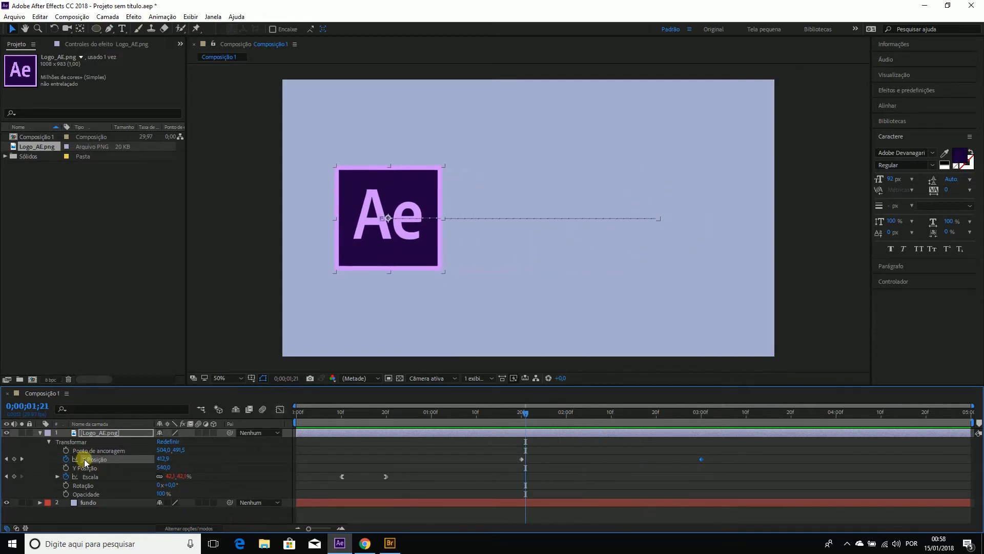
Step: Ease the logo's X Position out of the first keyframe and shape the last keyframe's incoming curve so the motion accelerates into it
{"action": "left_click", "coordinate": [280, 410]}
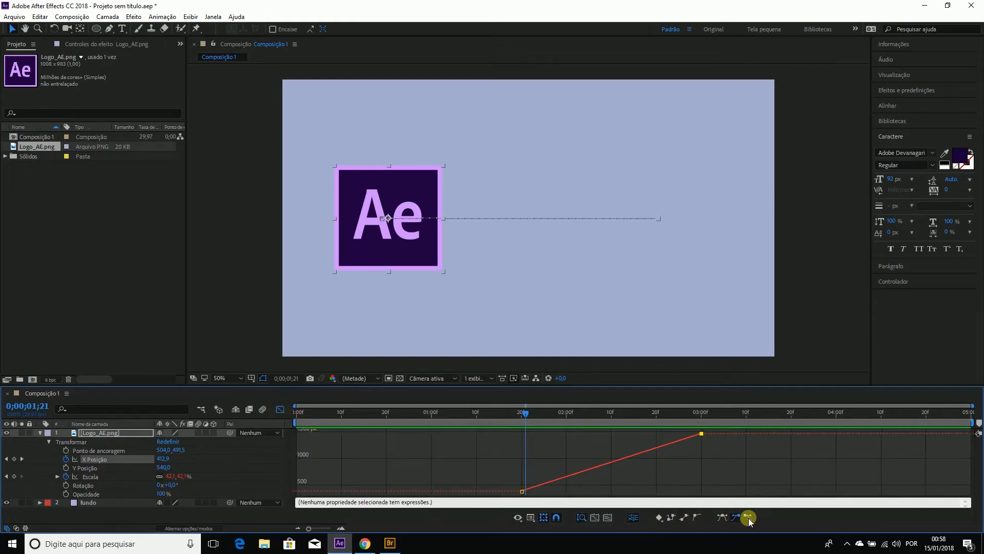
{"action": "left_click", "coordinate": [736, 517]}
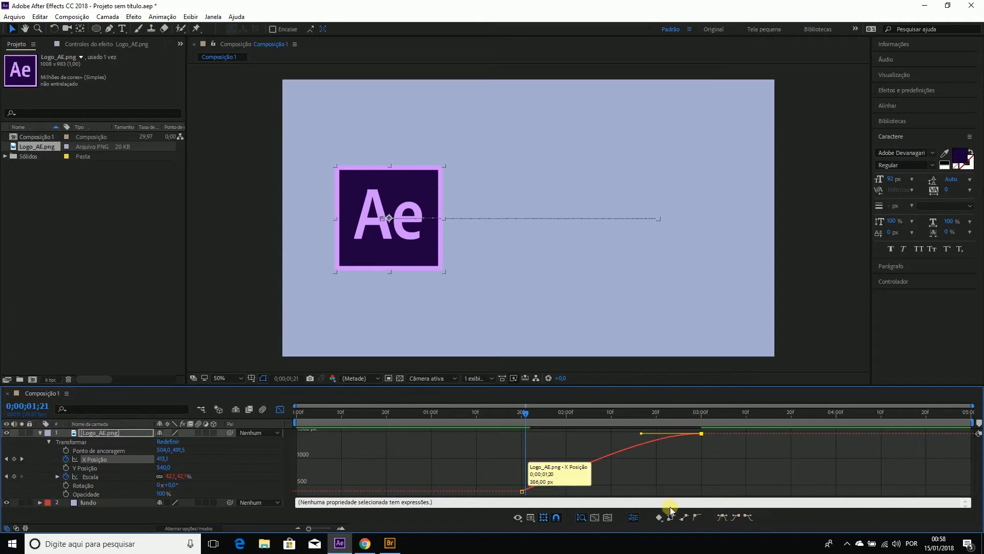
{"action": "left_click", "coordinate": [523, 491]}
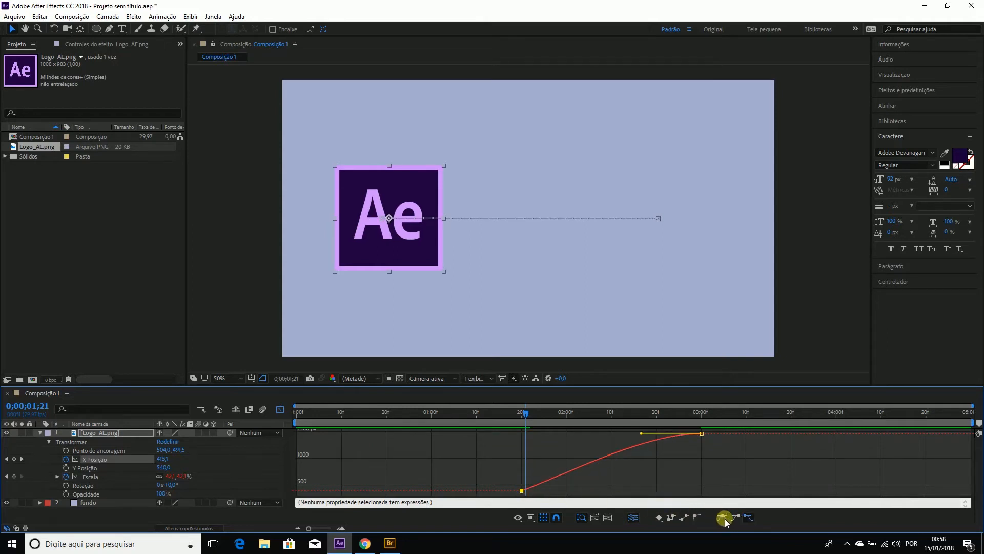
{"action": "left_click", "coordinate": [749, 518]}
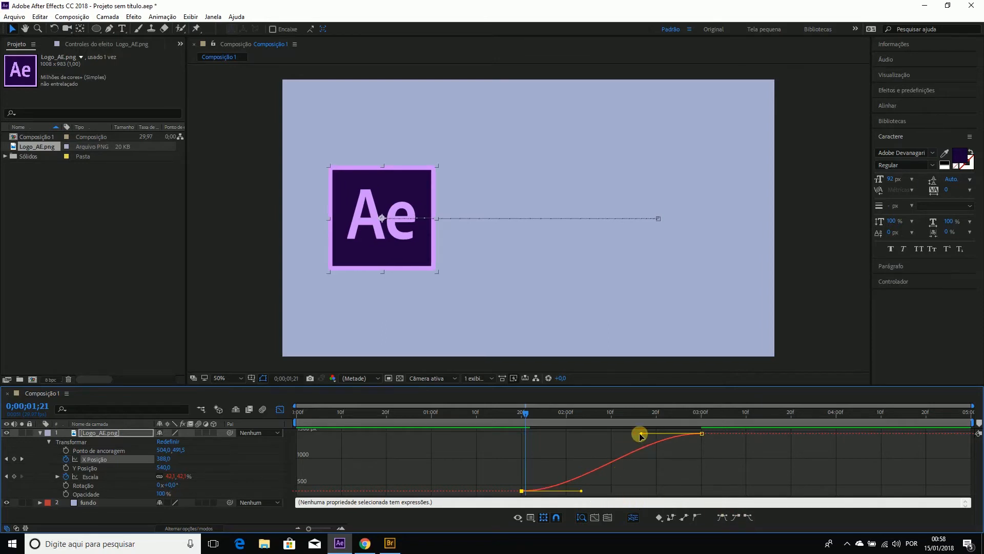
{"action": "left_click_drag", "start_coordinate": [640, 434], "coordinate": [654, 471]}
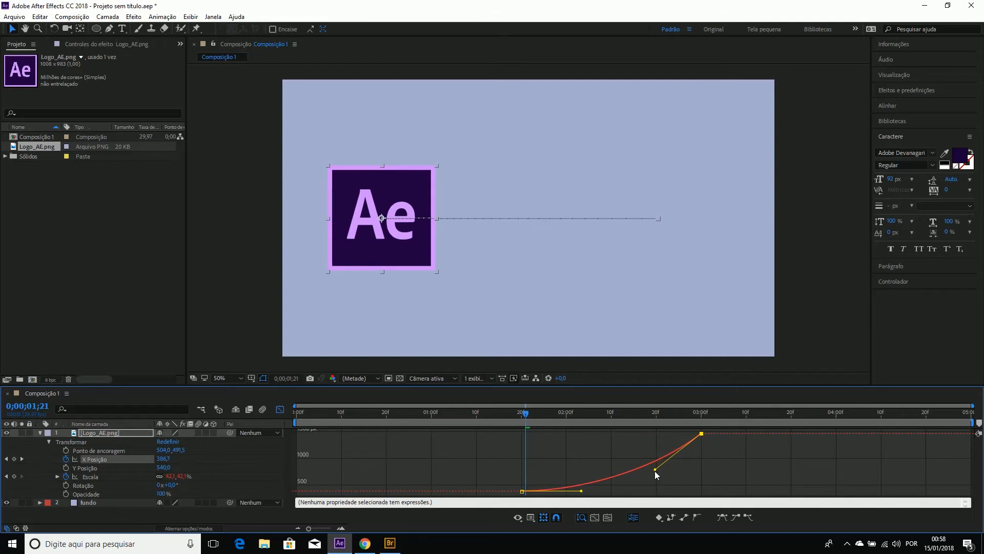
Step: Preview the accelerated move, go to the X Position keyframe at 0;00;03;00 and return from the graph to the layer timeline
{"action": "left_click", "coordinate": [564, 449]}
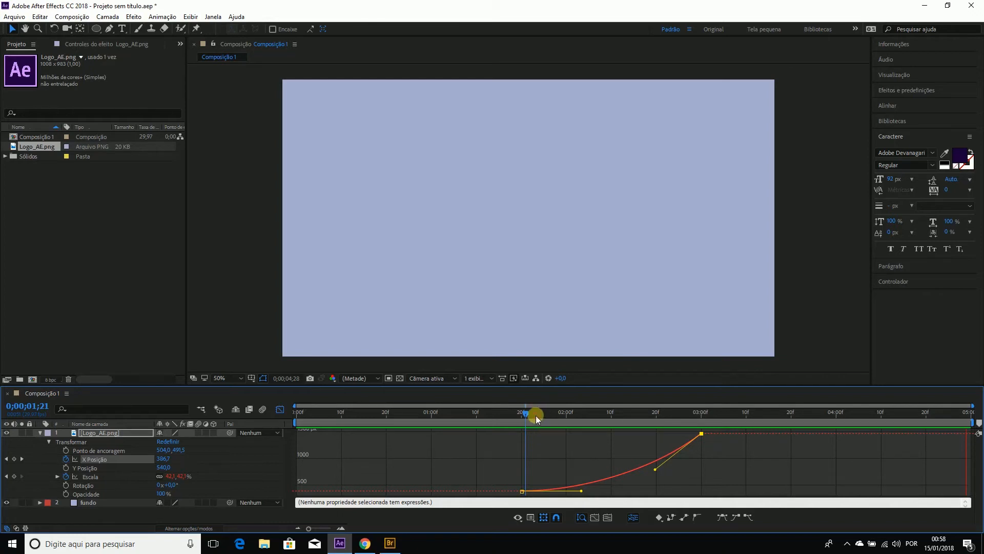
{"action": "left_click", "coordinate": [536, 415]}
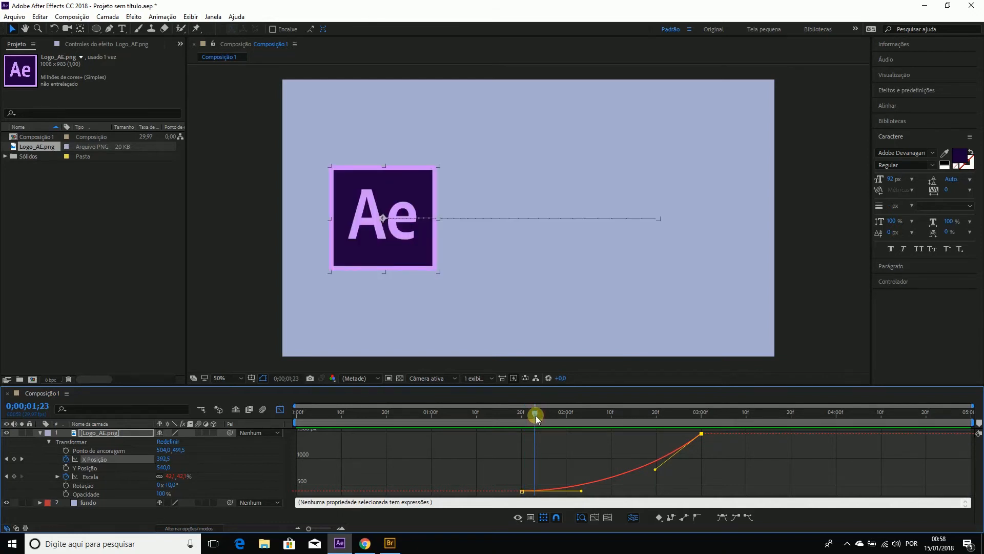
{"action": "key", "text": "k"}
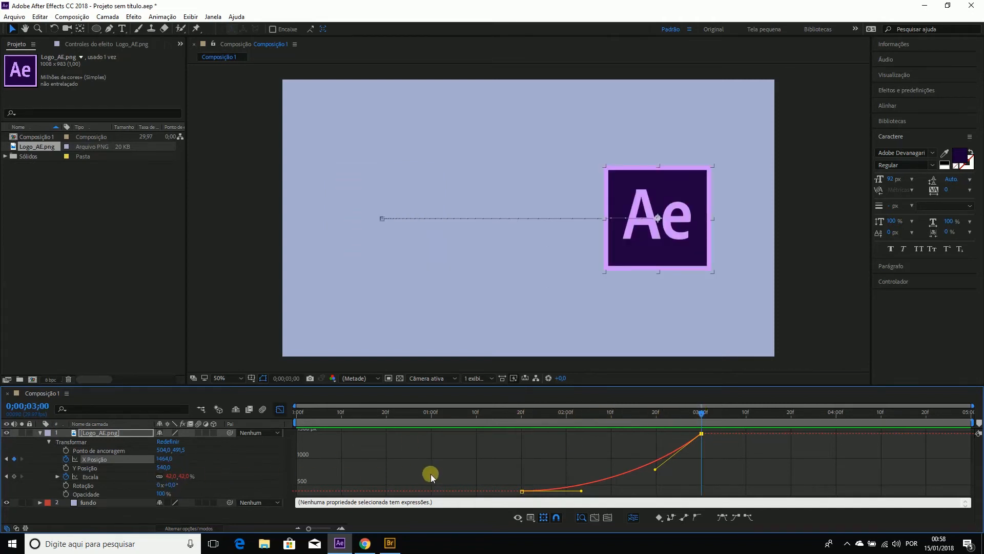
{"action": "left_click", "coordinate": [279, 409]}
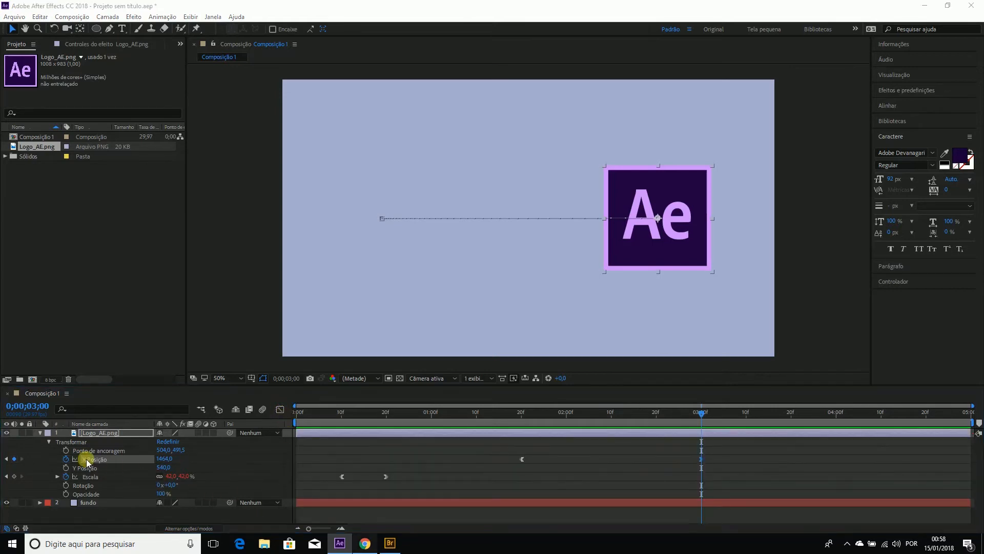
Step: Switch to the MotionScript bounce-and-overshoot article in Chrome and copy the whole Keyframe Bounce Back expression
{"action": "left_click", "coordinate": [363, 546]}
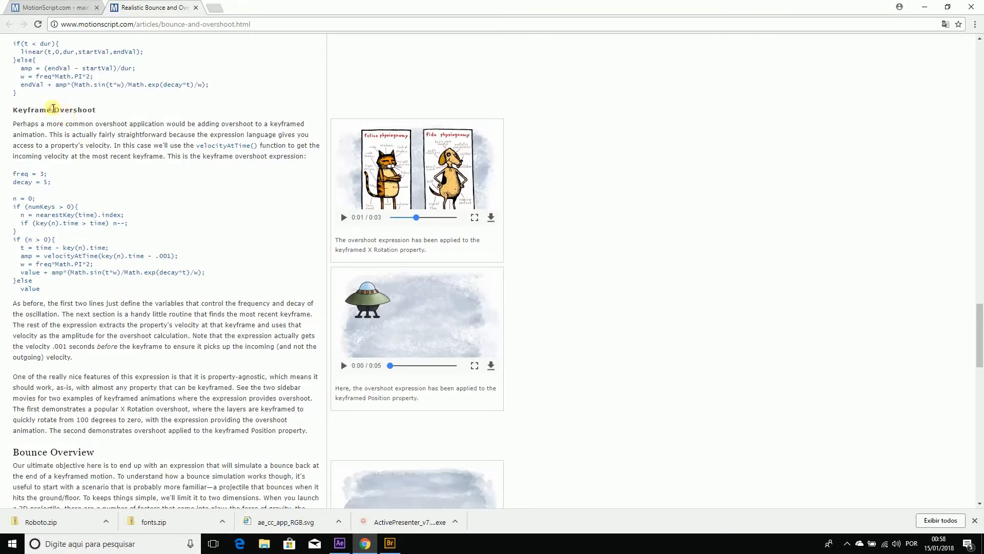
{"action": "scroll", "coordinate": [174, 187], "scroll_direction": "down", "scroll_amount": 4}
{"action": "scroll", "coordinate": [174, 187], "scroll_direction": "down", "scroll_amount": 7}
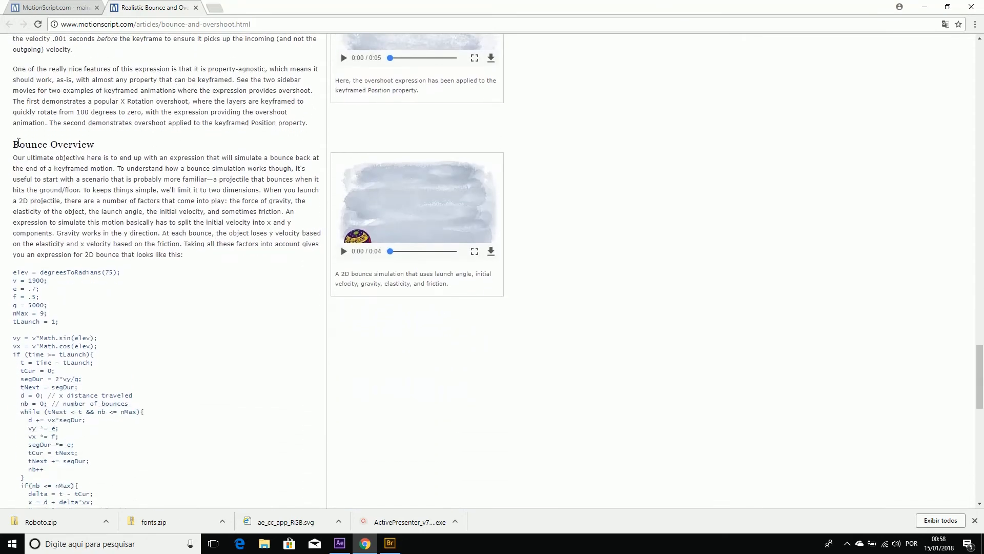
{"action": "scroll", "coordinate": [120, 188], "scroll_direction": "down", "scroll_amount": 5}
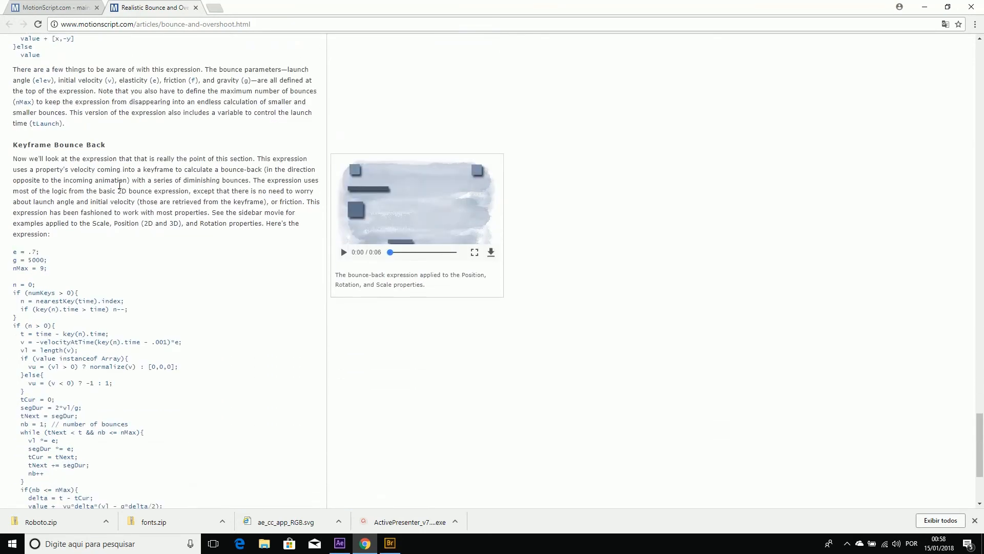
{"action": "left_click_drag", "start_coordinate": [12, 146], "coordinate": [105, 145]}
{"action": "scroll", "coordinate": [107, 148], "scroll_direction": "down", "scroll_amount": 3}
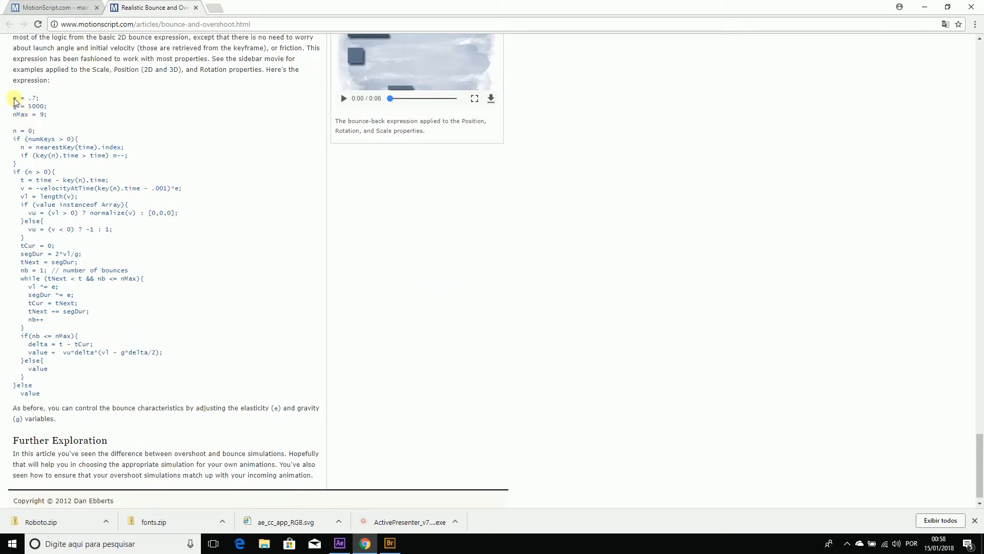
{"action": "left_click_drag", "start_coordinate": [14, 98], "coordinate": [80, 396]}
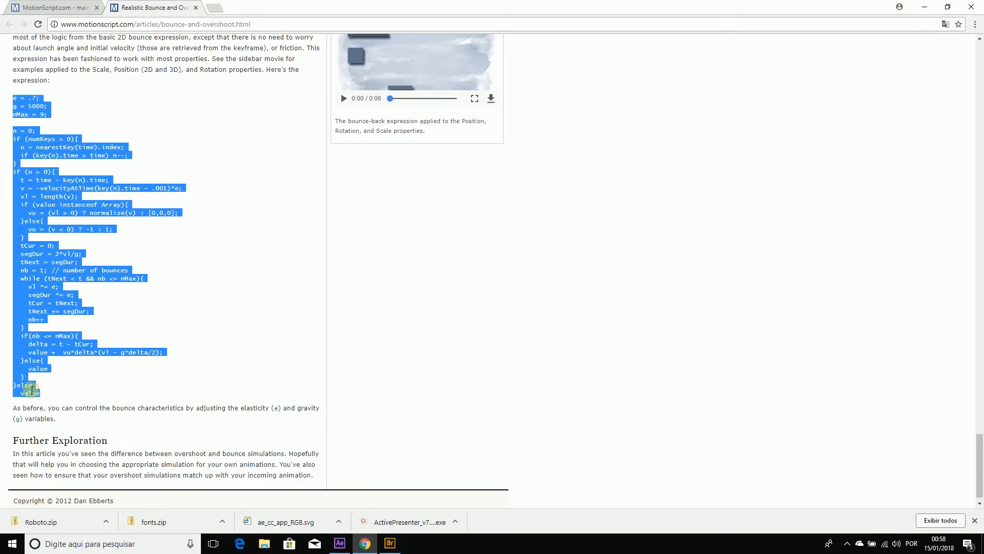
{"action": "right_click", "coordinate": [32, 390]}
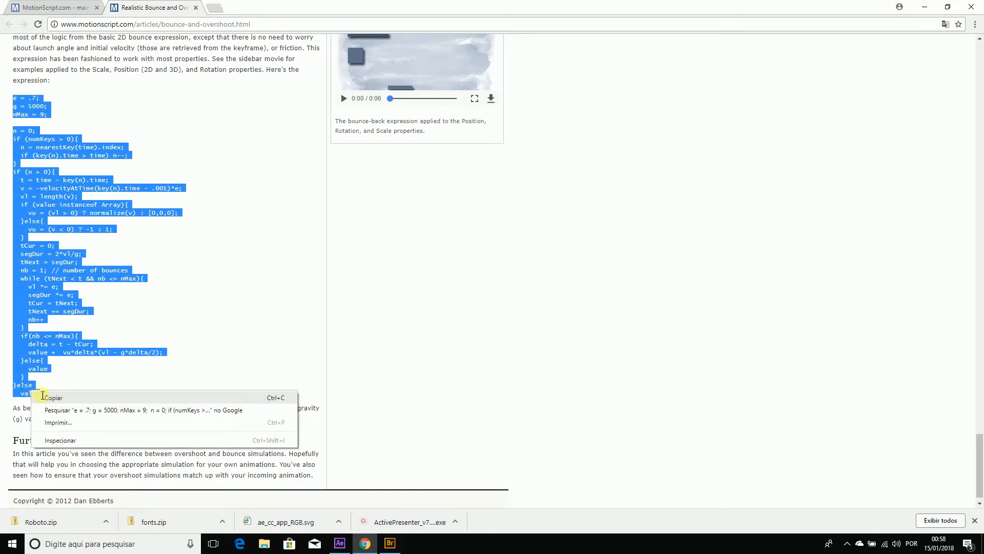
{"action": "left_click", "coordinate": [45, 398]}
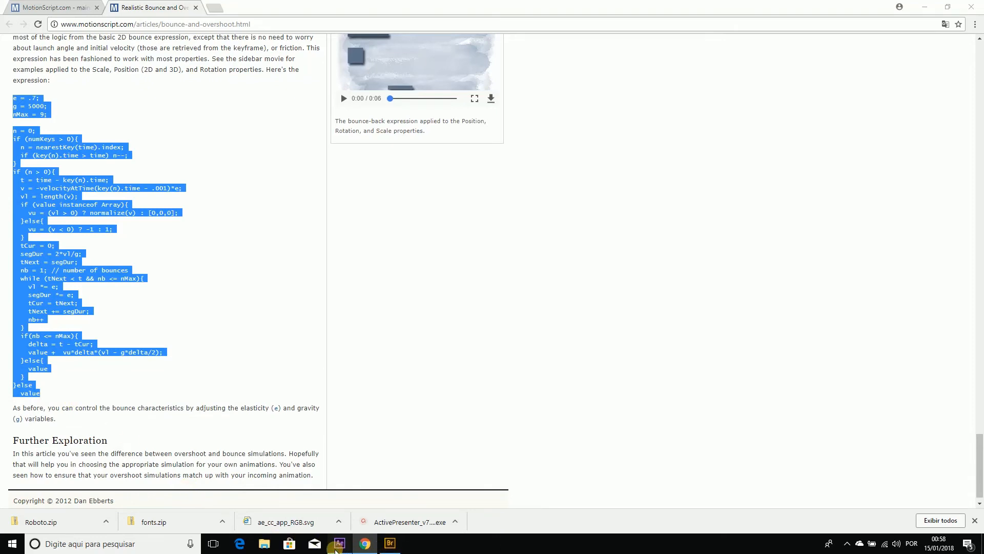
Step: Switch back to After Effects and add an expression to the logo's X Position property
{"action": "left_click", "coordinate": [336, 547]}
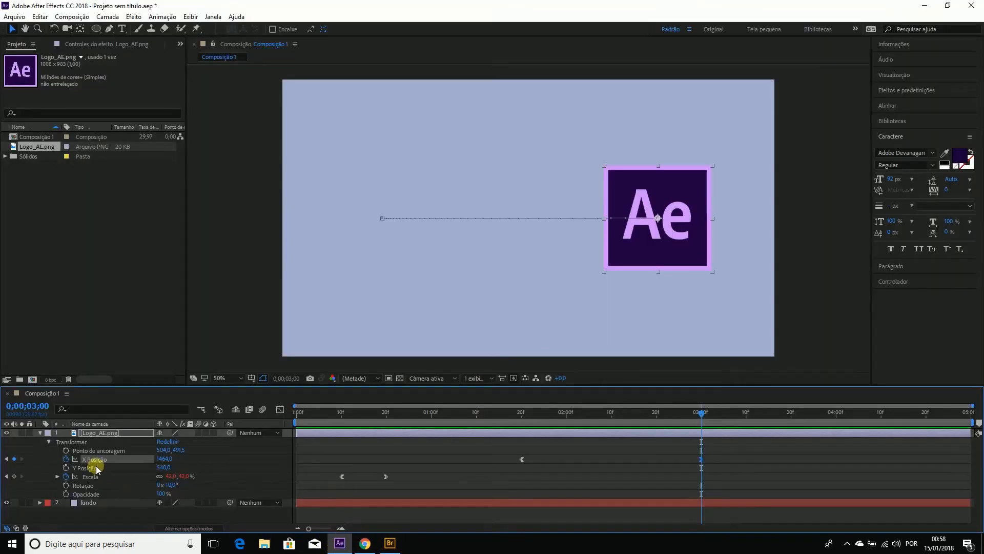
{"action": "key", "text": "F9"}
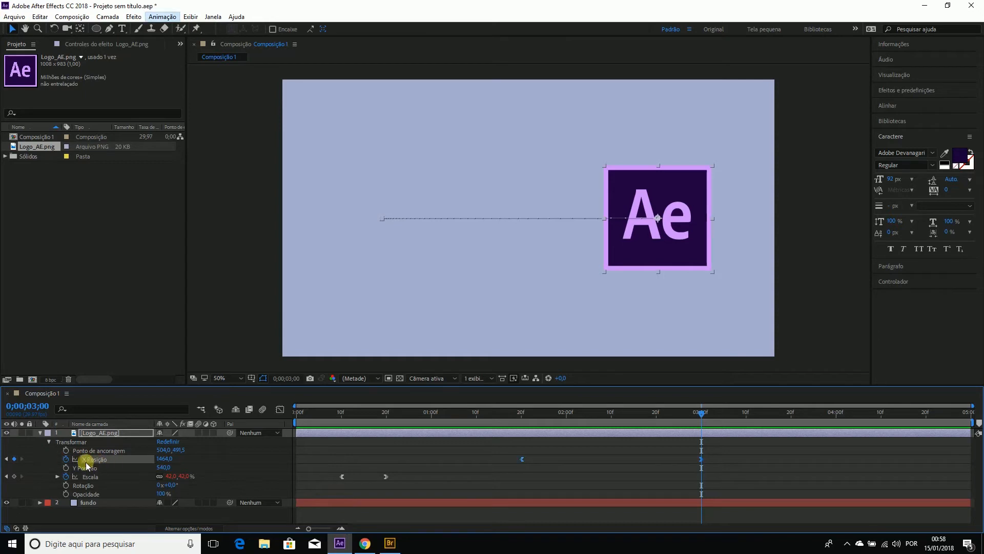
{"action": "left_click", "coordinate": [91, 461]}
{"action": "left_click", "coordinate": [162, 16]}
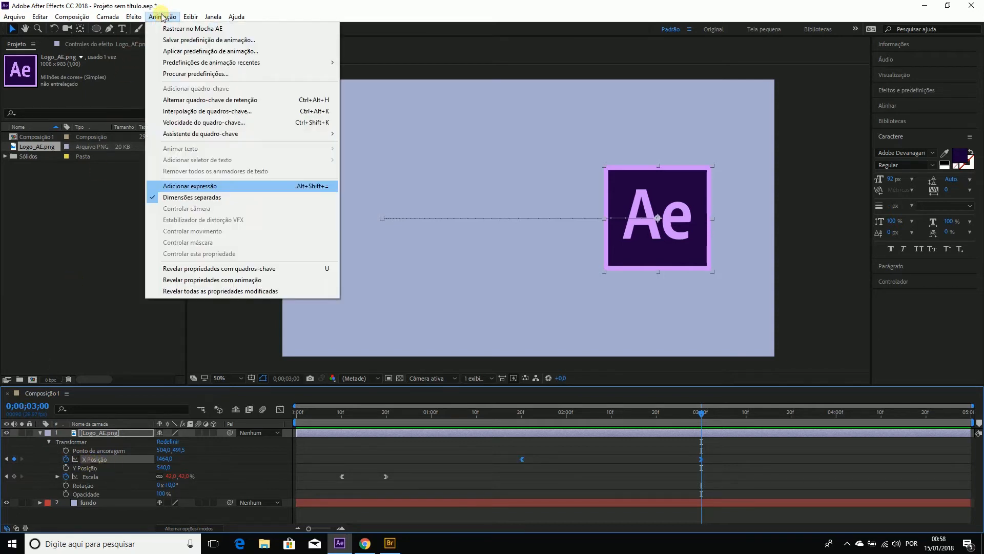
{"action": "left_click", "coordinate": [201, 185]}
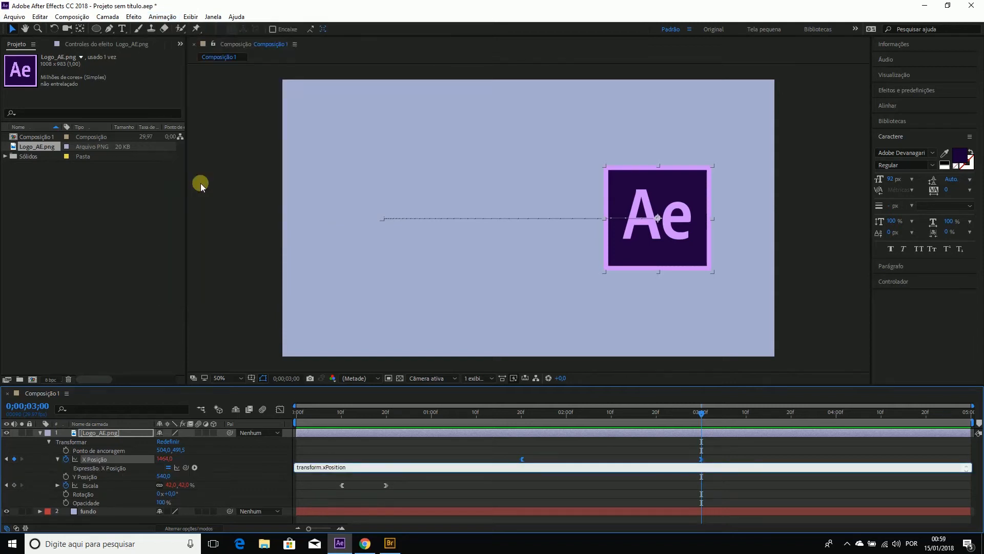
Step: Replace the default X Position expression with the copied Keyframe Bounce Back code
{"action": "left_click", "coordinate": [234, 262]}
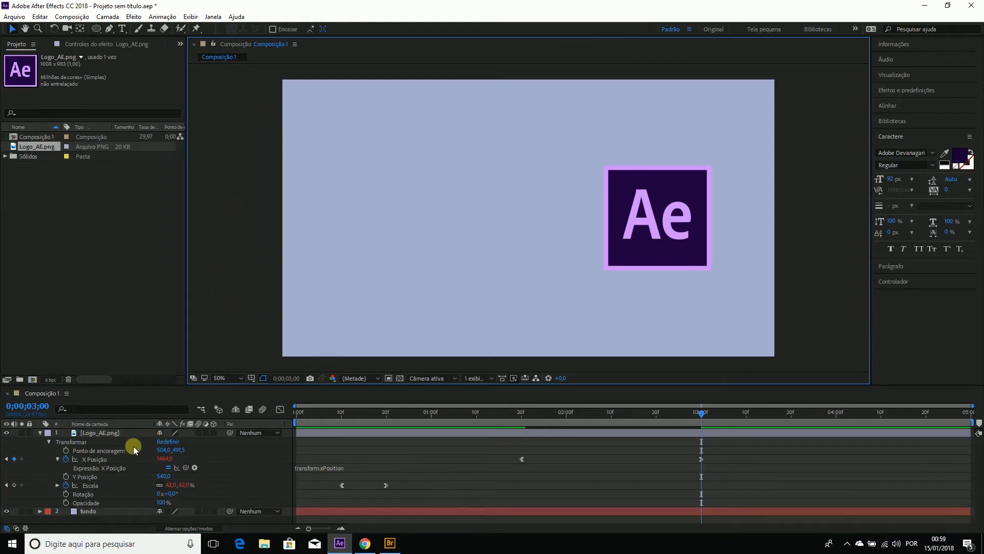
{"action": "left_click", "coordinate": [107, 473]}
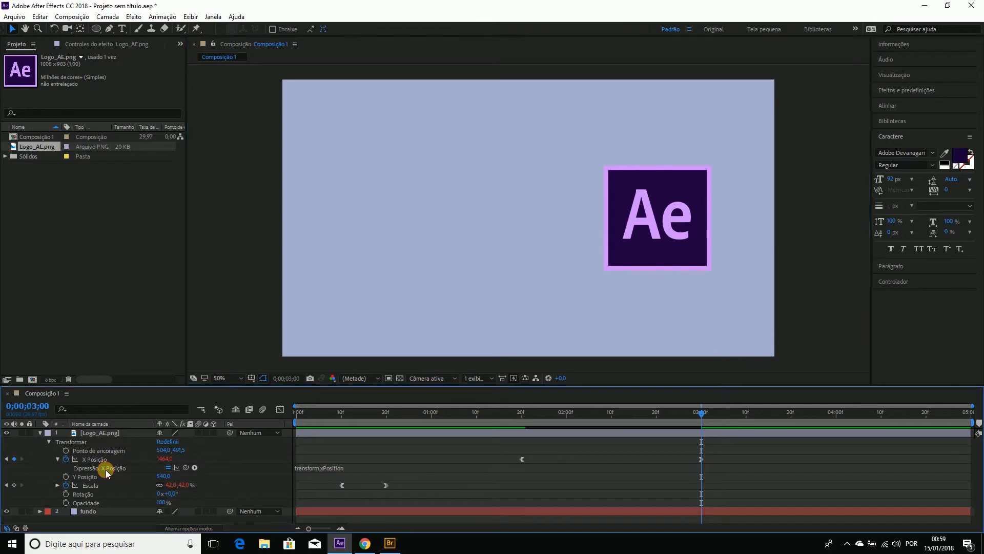
{"action": "left_click", "coordinate": [337, 469]}
{"action": "type", "text": "value"}
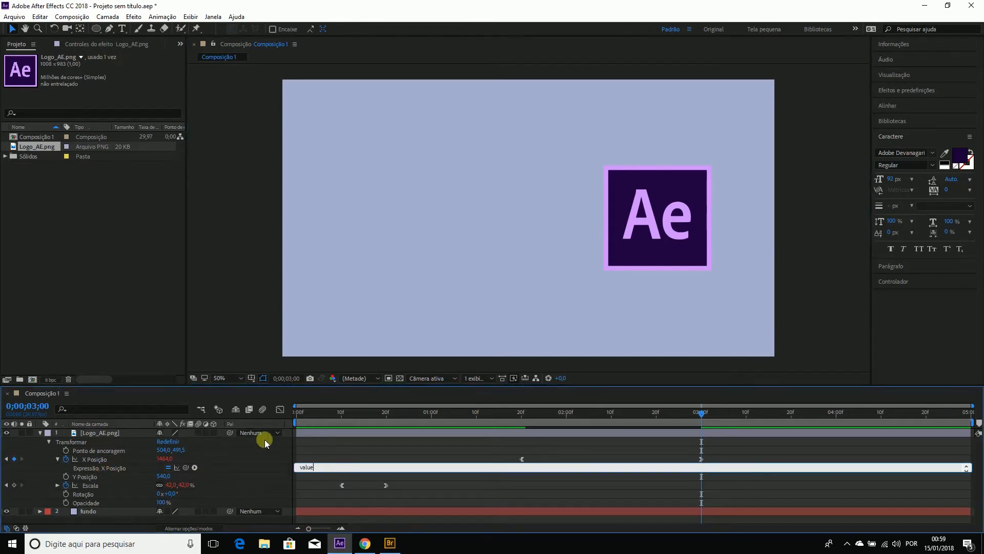
Step: Commit the pasted X Position expression and preview the logo animation from the start of the composition
{"action": "left_click", "coordinate": [220, 306]}
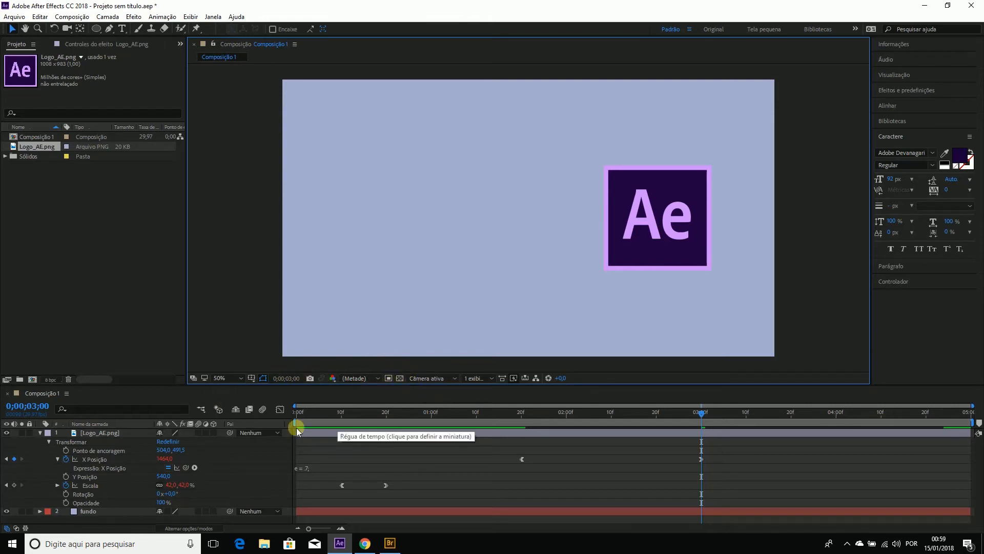
{"action": "key", "text": "Home"}
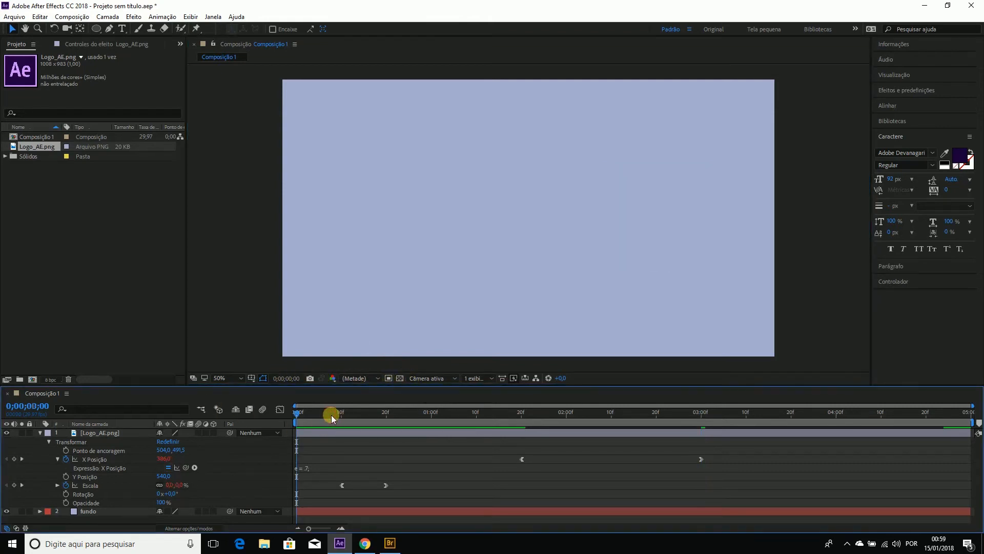
{"action": "key", "text": "space"}
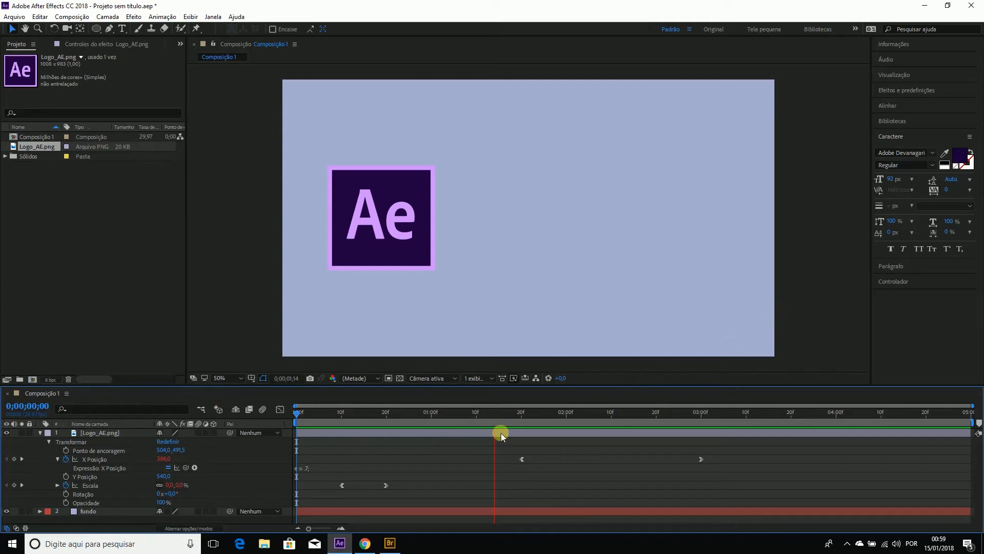
{"action": "left_click", "coordinate": [577, 420]}
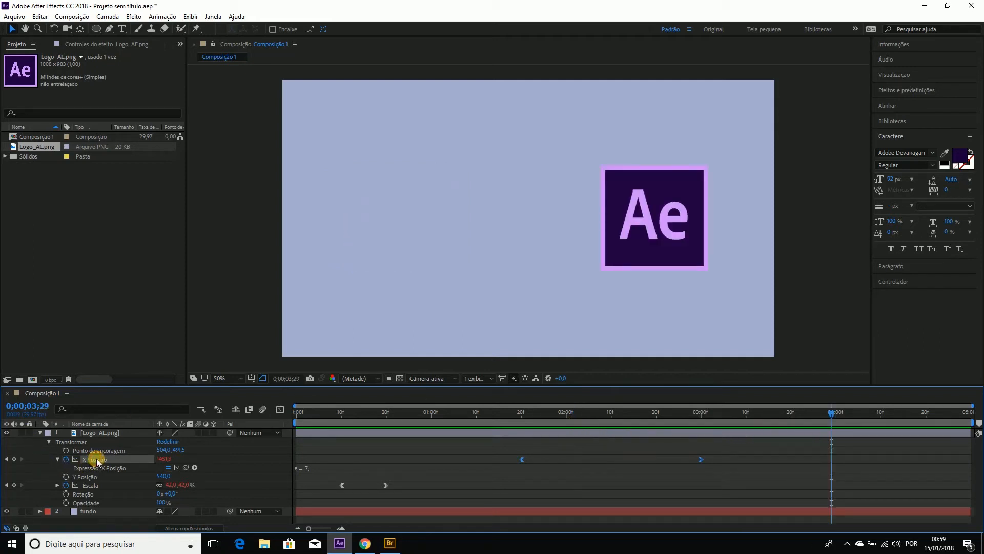
Step: Set nMax to 6 in the logo's X Position bounce expression and collapse the property
{"action": "left_click", "coordinate": [97, 462]}
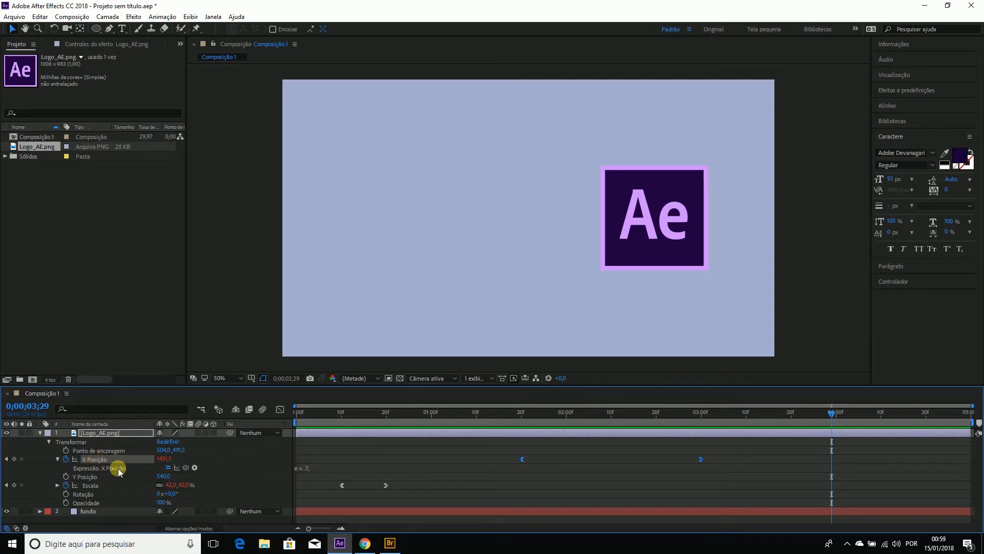
{"action": "left_click", "coordinate": [106, 472]}
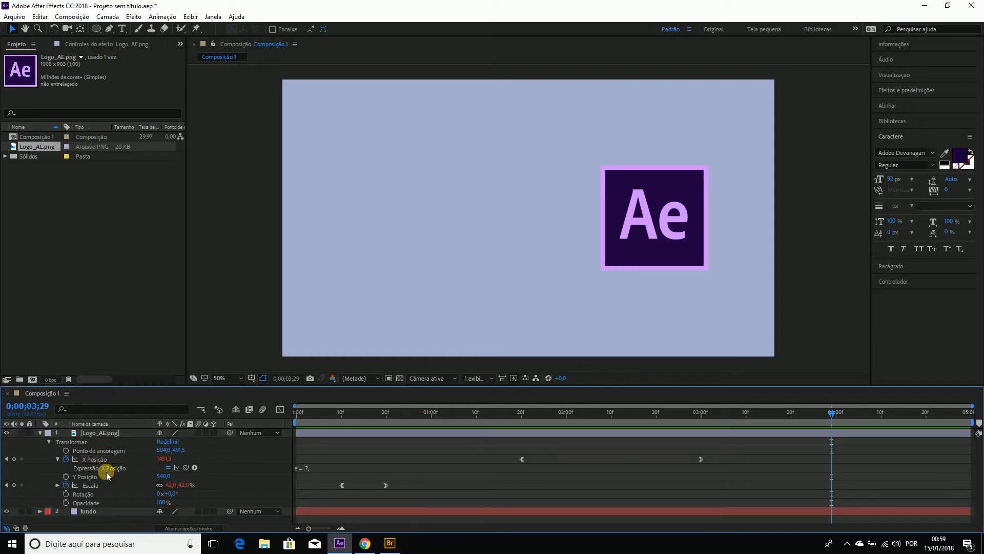
{"action": "left_click", "coordinate": [307, 471]}
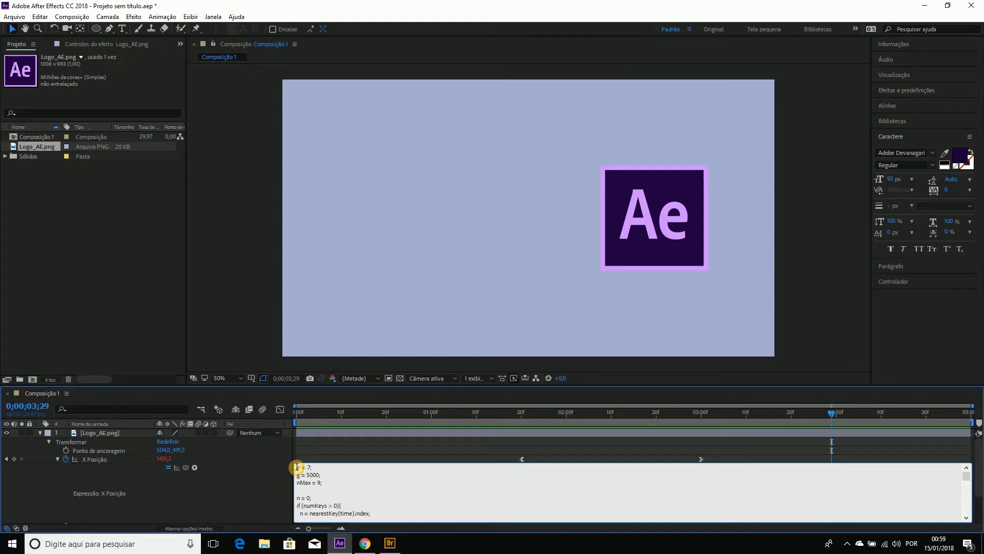
{"action": "left_click", "coordinate": [342, 482]}
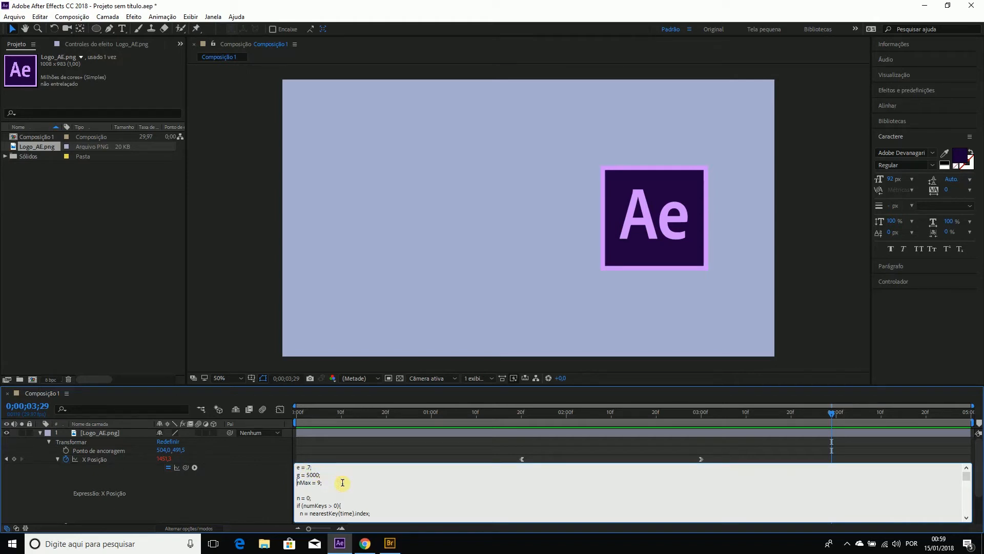
{"action": "left_click", "coordinate": [297, 482]}
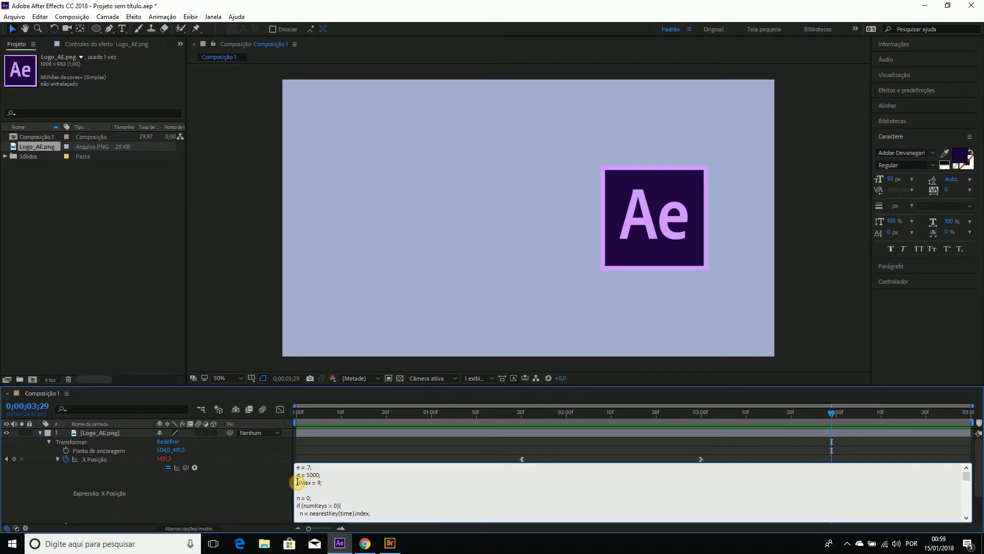
{"action": "key", "text": "Down"}
{"action": "left_click", "coordinate": [321, 484]}
{"action": "double_click", "coordinate": [319, 484]}
{"action": "type", "text": "6"}
{"action": "left_click_drag", "start_coordinate": [968, 476], "coordinate": [969, 453]}
{"action": "left_click", "coordinate": [55, 458]}
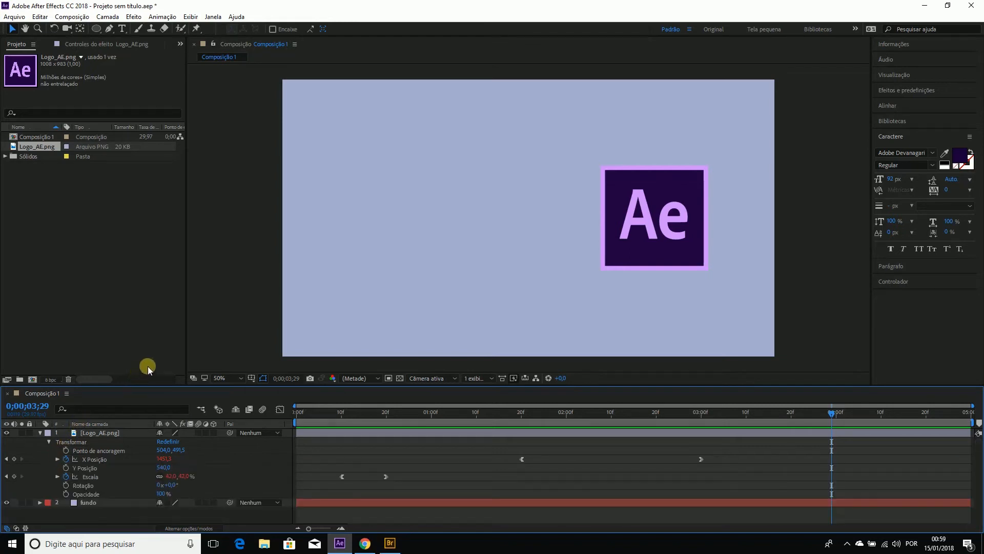
Step: Preview the logo's bounce and scrub back to where its horizontal move begins
{"action": "key", "text": "space"}
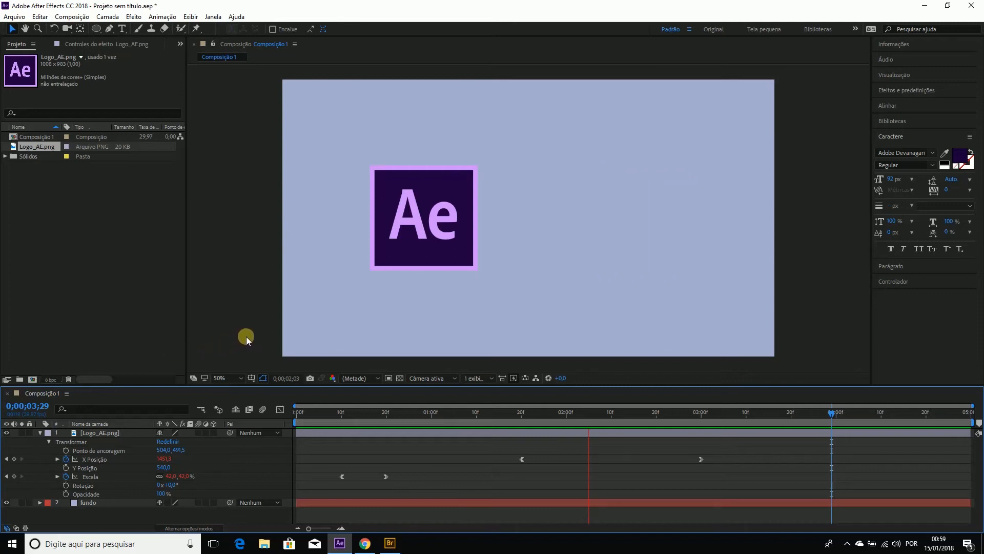
{"action": "left_click", "coordinate": [755, 411]}
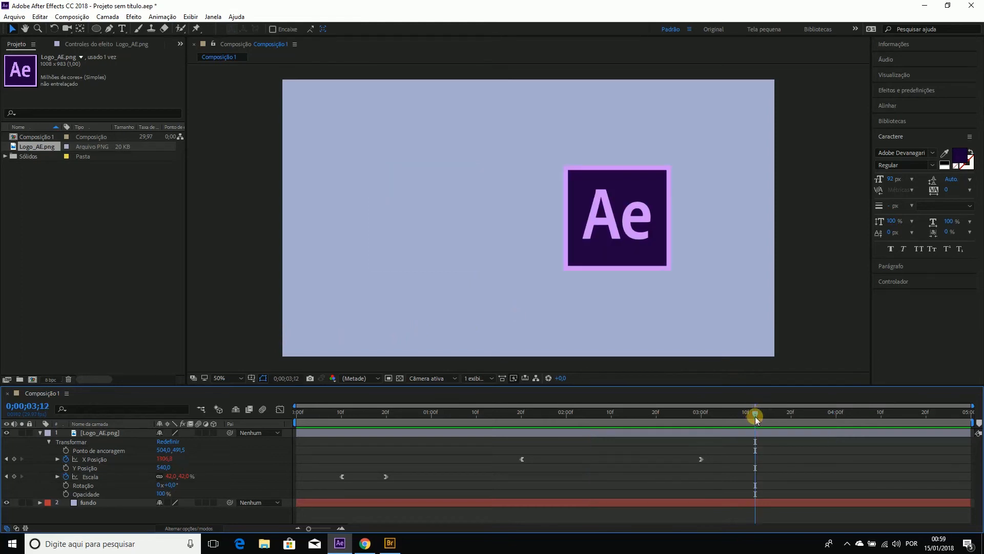
{"action": "left_click_drag", "start_coordinate": [755, 416], "coordinate": [529, 482]}
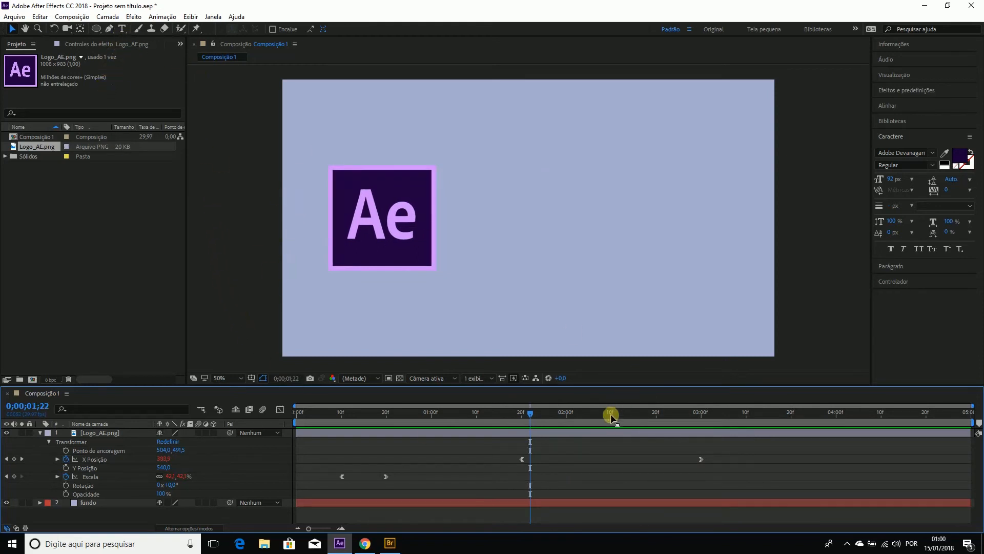
Step: Go to 0;00;03;00 and start a new text layer in the empty area left of the logo
{"action": "left_click_drag", "start_coordinate": [627, 417], "coordinate": [702, 416]}
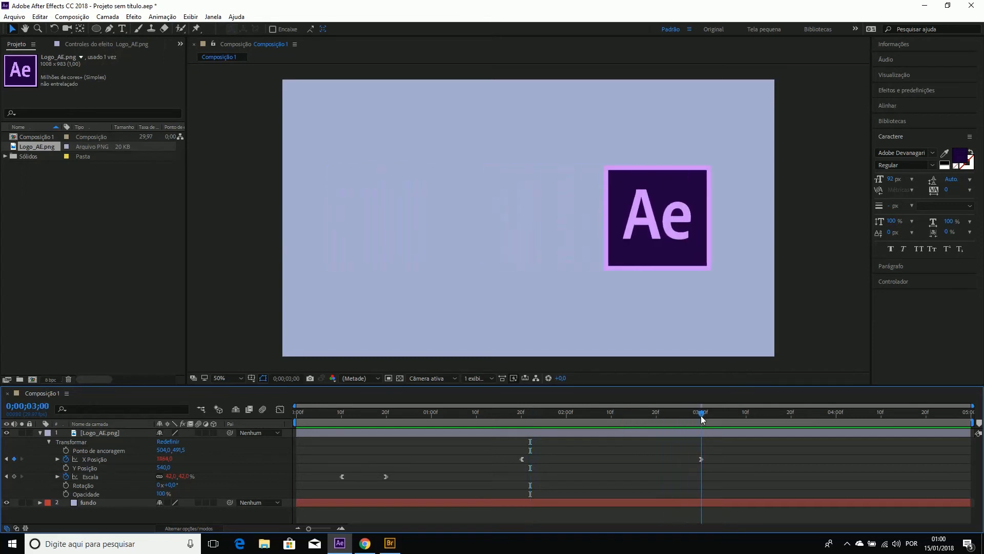
{"action": "key", "text": "ctrl+t"}
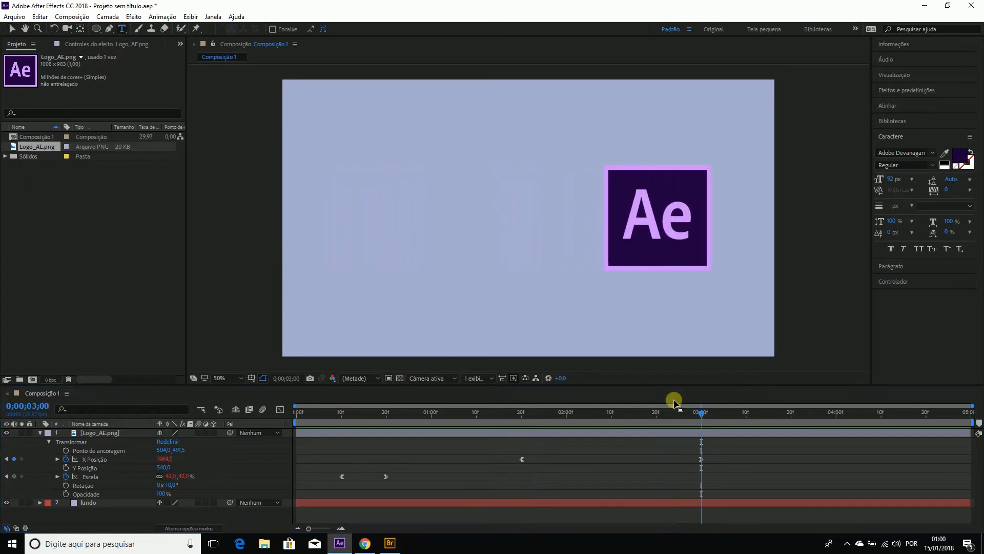
{"action": "left_click", "coordinate": [122, 28]}
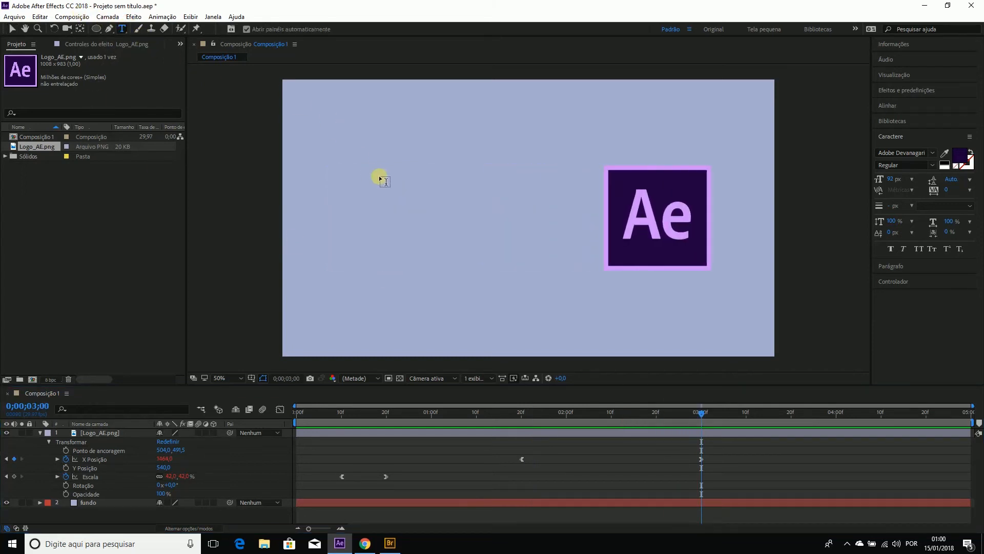
{"action": "left_click", "coordinate": [428, 199]}
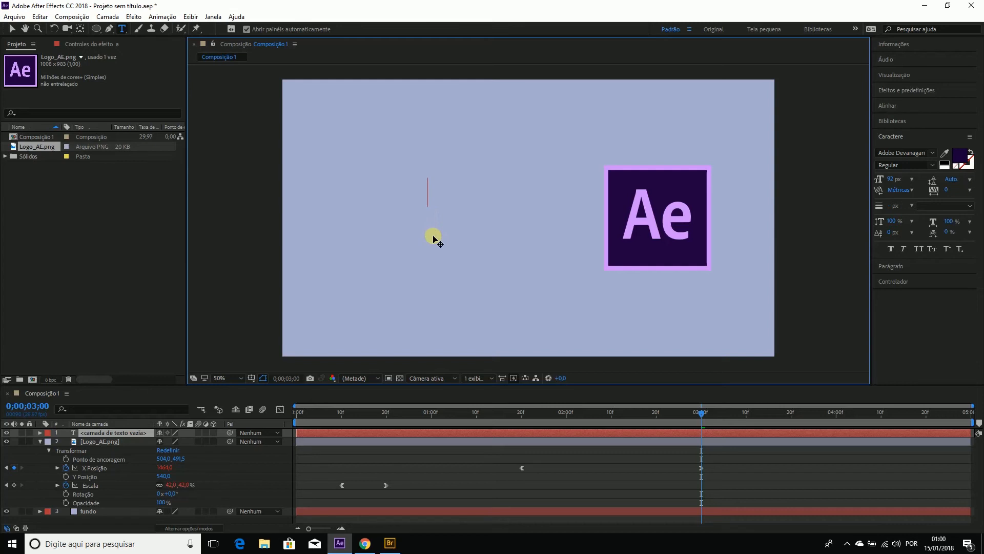
{"action": "type", "text": "aDobe"}
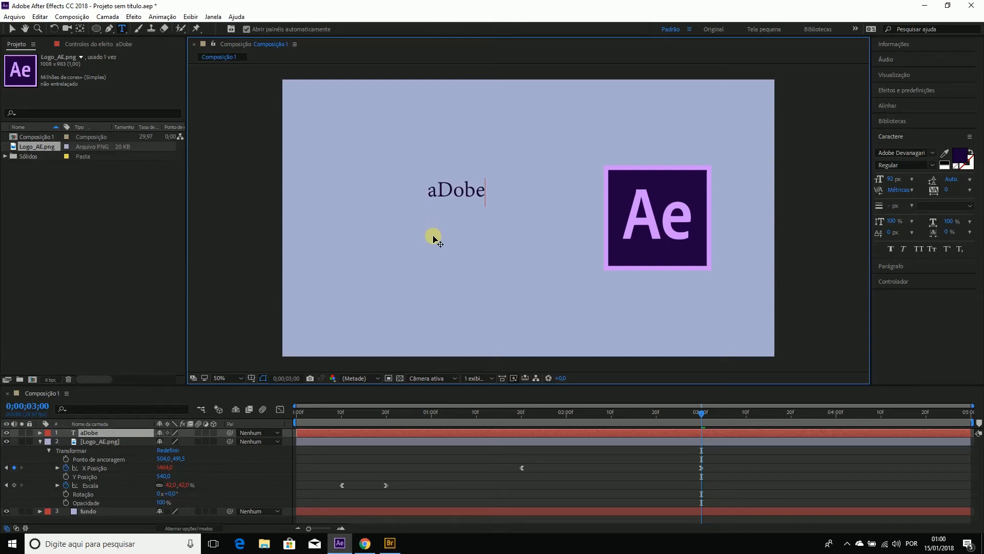
{"action": "key", "text": "BackSpace"}
{"action": "key", "text": "BackSpace"}
{"action": "key", "text": "BackSpace"}
{"action": "key", "text": "BackSpace"}
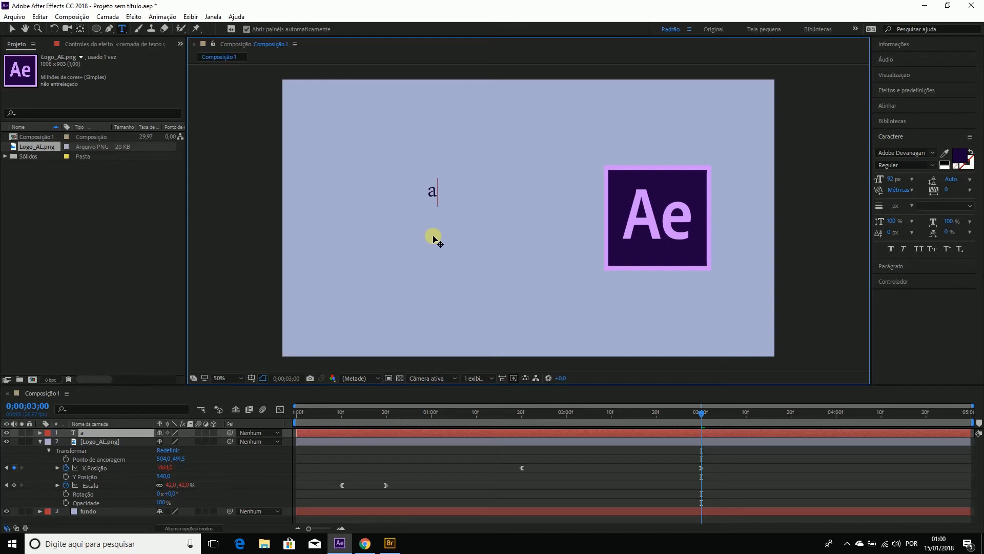
{"action": "key", "text": "BackSpace"}
{"action": "type", "text": "aa"}
{"action": "key", "text": "ctrl+z"}
{"action": "key", "text": "ctrl+z"}
Step: Enter "Adobe" as the first word of the new text layer, correcting its capitalization
{"action": "type", "text": "A"}
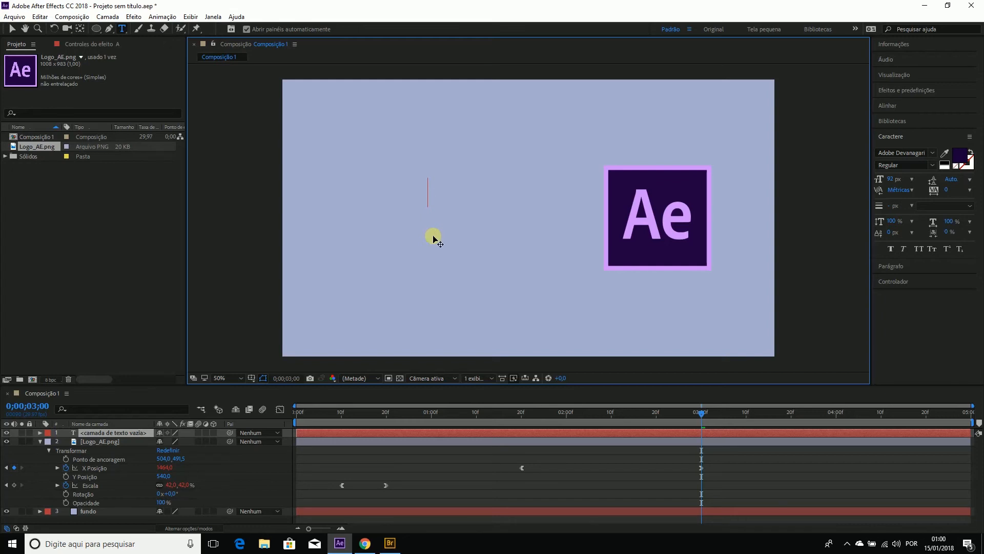
{"action": "type", "text": "dOBE"}
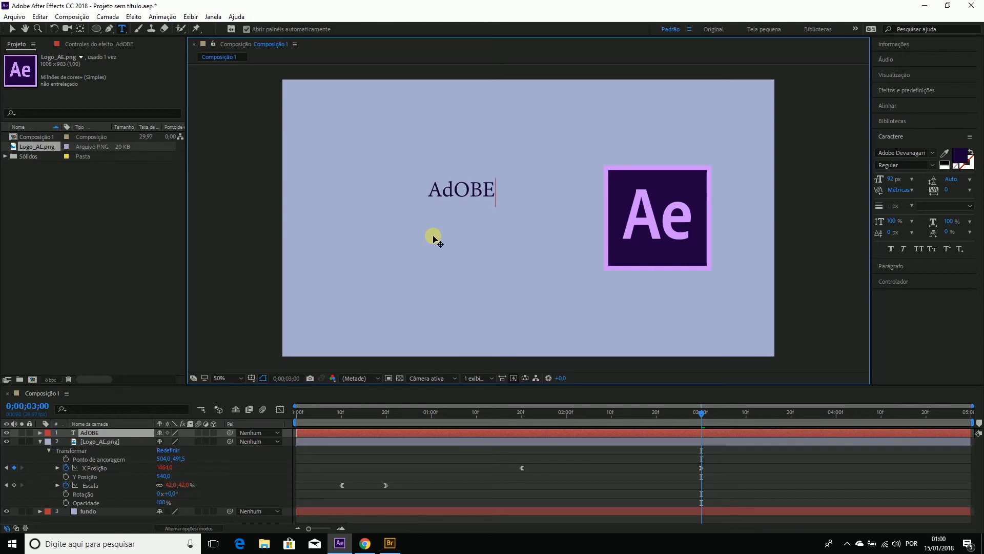
{"action": "key", "text": "Left"}
{"action": "key", "text": "Delete"}
{"action": "key", "text": "BackSpace"}
{"action": "key", "text": "Left"}
{"action": "key", "text": "Delete"}
{"action": "type", "text": "O"}
{"action": "key", "text": "BackSpace"}
{"action": "type", "text": "obw"}
{"action": "key", "text": "BackSpace"}
{"action": "type", "text": "e a"}
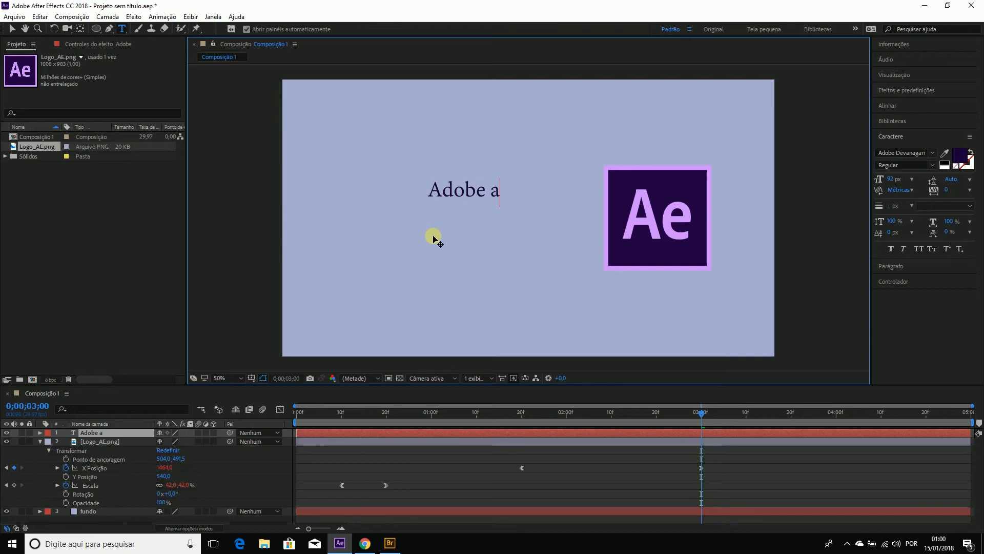
Step: Complete the title as "Adobe After" with "Effects" on a second line
{"action": "key", "text": "BackSpace"}
{"action": "type", "text": "After b"}
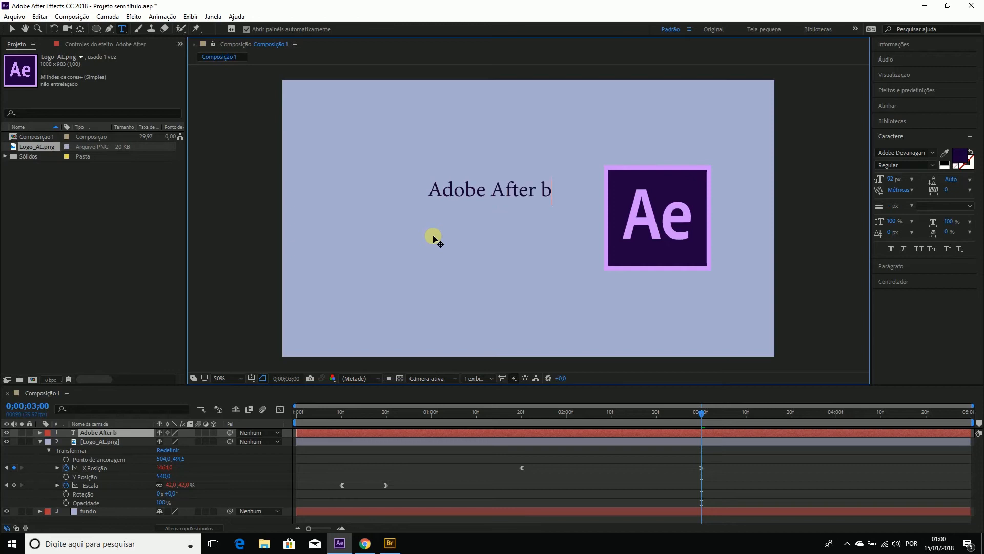
{"action": "key", "text": "BackSpace"}
{"action": "key", "text": "BackSpace"}
{"action": "key", "text": "Return"}
{"action": "type", "text": "er e"}
{"action": "key", "text": "BackSpace"}
{"action": "key", "text": "BackSpace"}
{"action": "type", "text": "eEffects"}
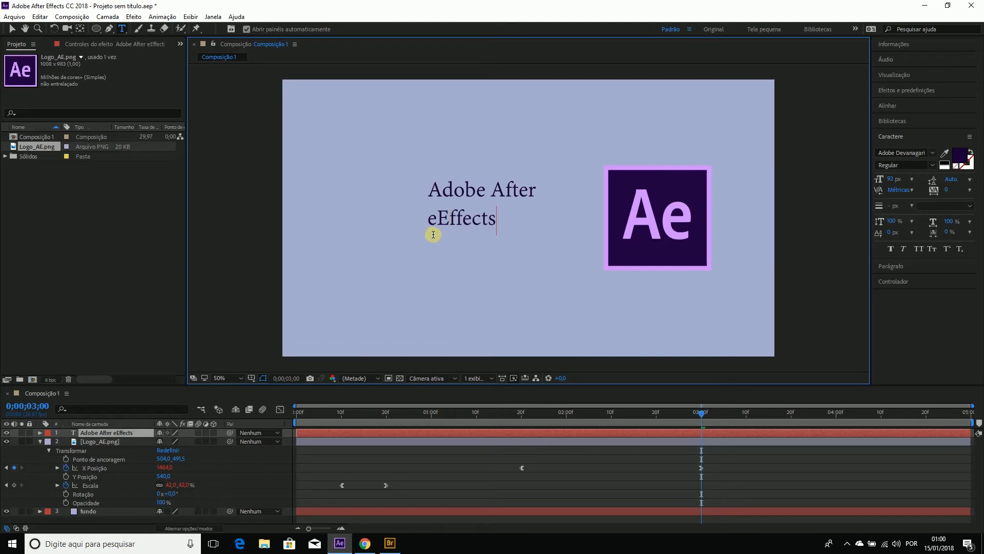
{"action": "left_click", "coordinate": [434, 225]}
{"action": "key", "text": "BackSpace"}
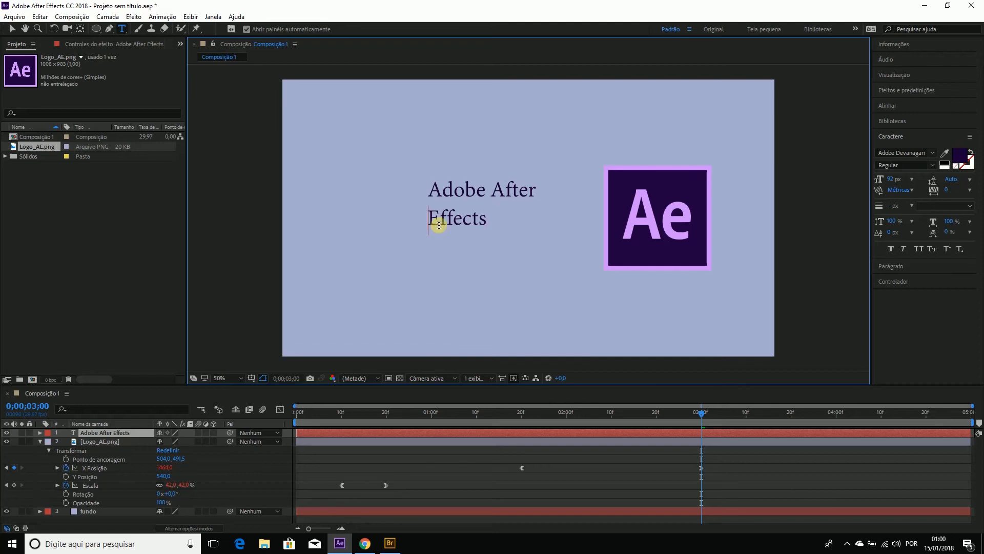
Step: Set the whole "Adobe After Effects" title to the Heebo font in Bold style
{"action": "left_click", "coordinate": [504, 225]}
{"action": "key", "text": "ctrl+a"}
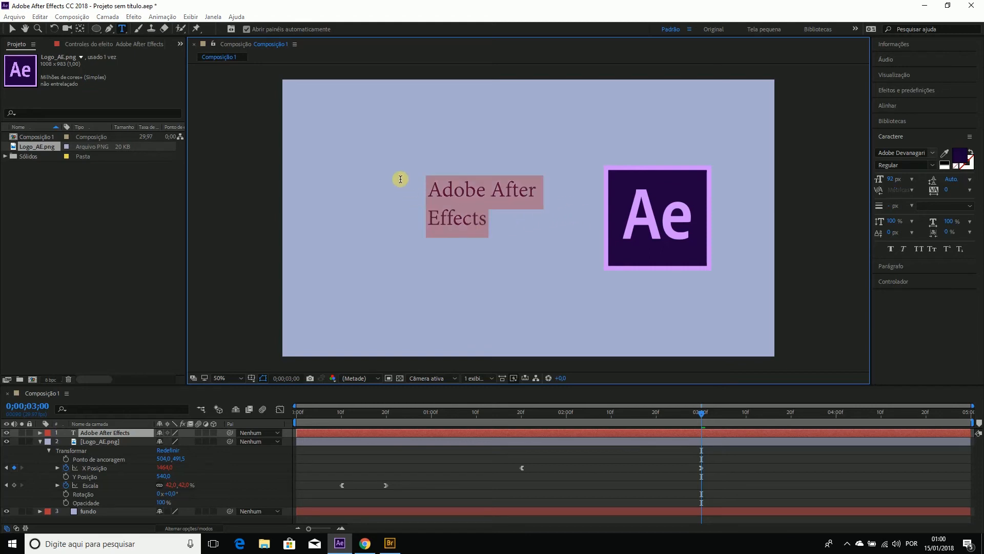
{"action": "left_click", "coordinate": [932, 152]}
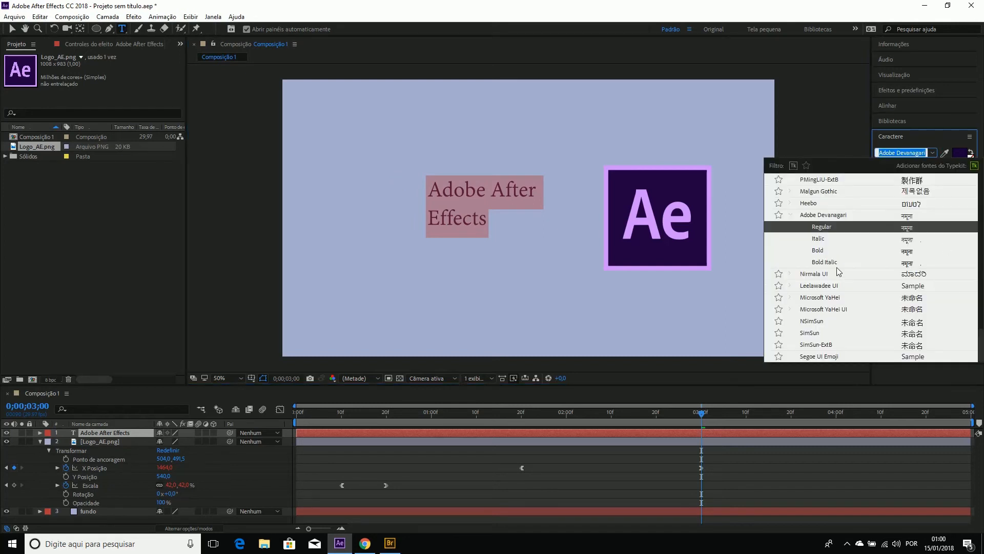
{"action": "left_click", "coordinate": [803, 206]}
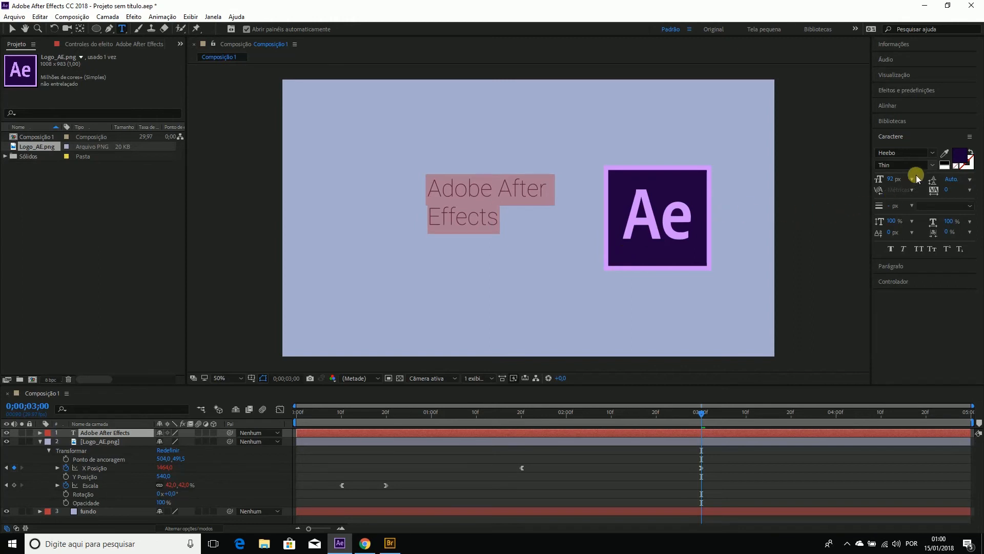
{"action": "left_click", "coordinate": [932, 166]}
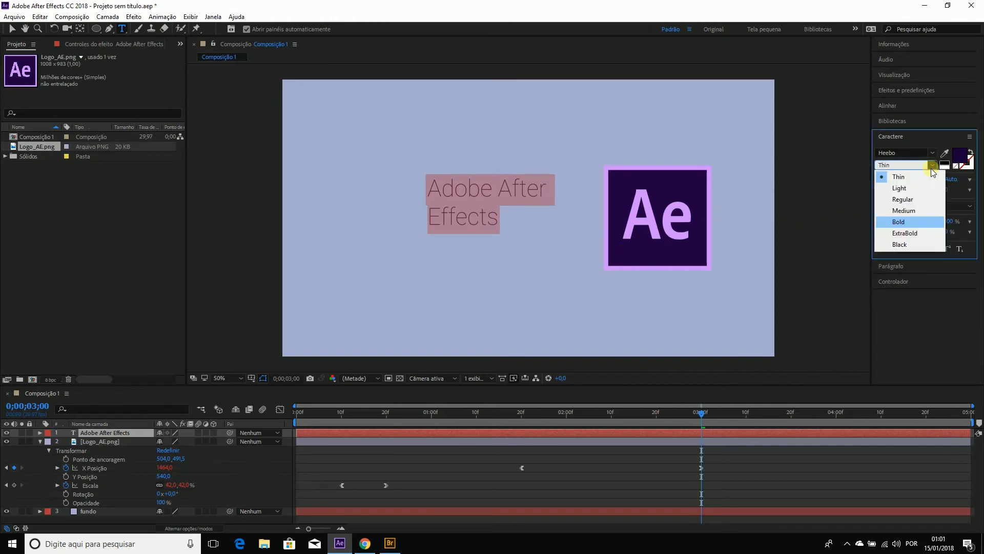
{"action": "left_click", "coordinate": [903, 221]}
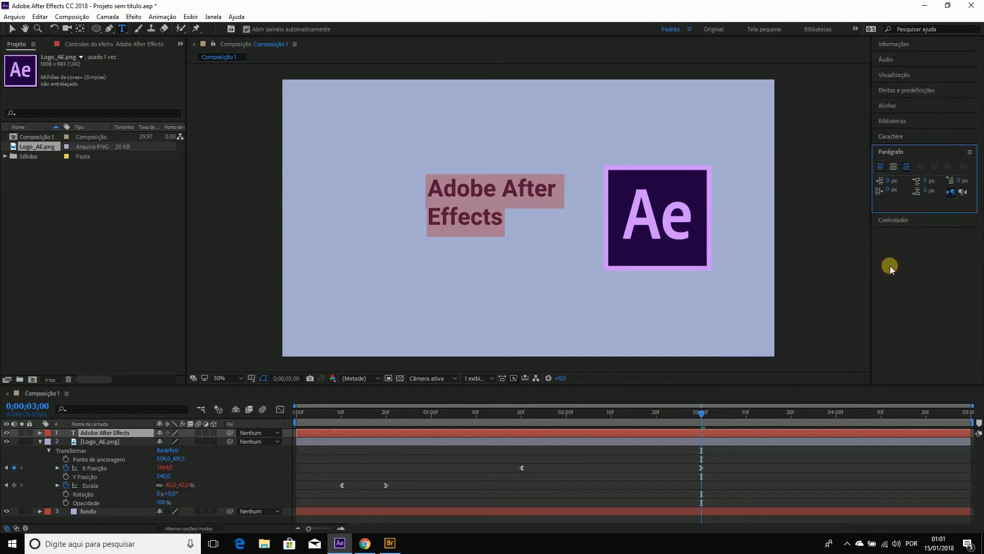
Step: Right-align the title text and move it directly beside the logo's left edge
{"action": "left_click", "coordinate": [906, 167]}
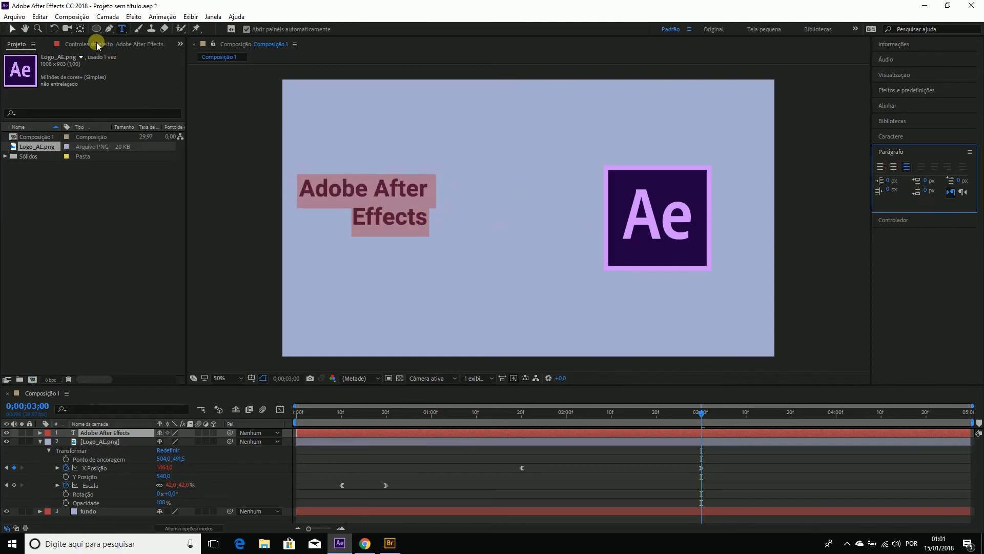
{"action": "left_click", "coordinate": [18, 31]}
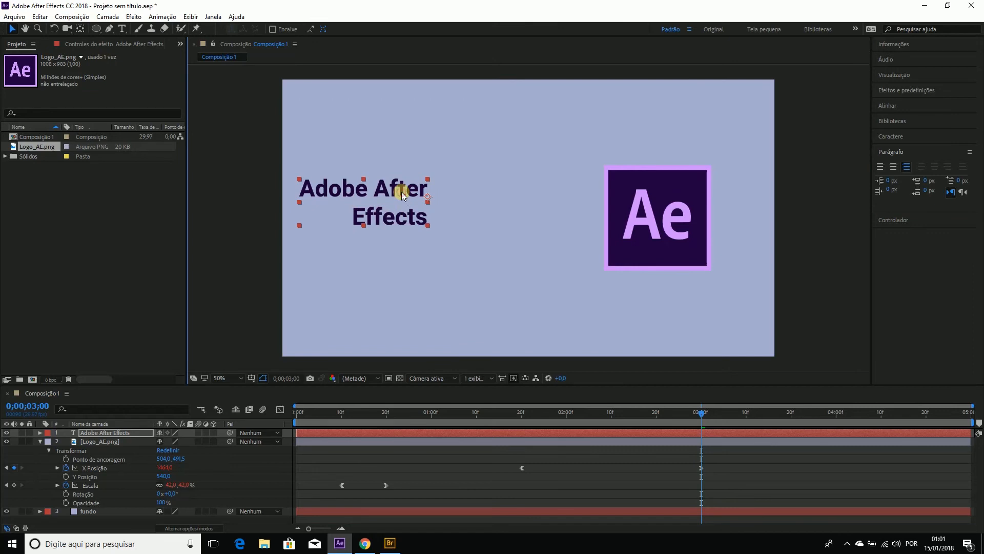
{"action": "left_click_drag", "start_coordinate": [402, 194], "coordinate": [556, 210]}
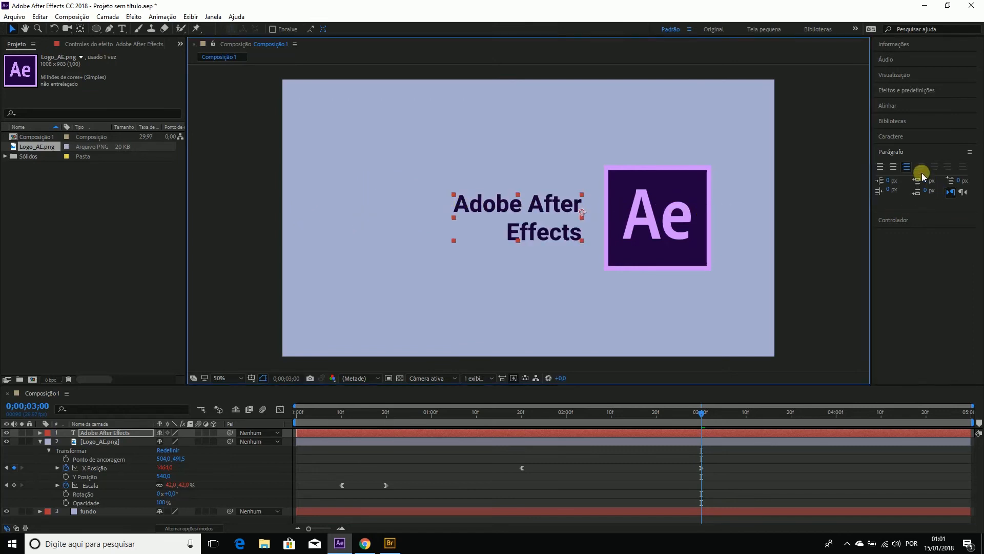
Step: Enlarge the title's font size to about 128 px
{"action": "left_click", "coordinate": [897, 137]}
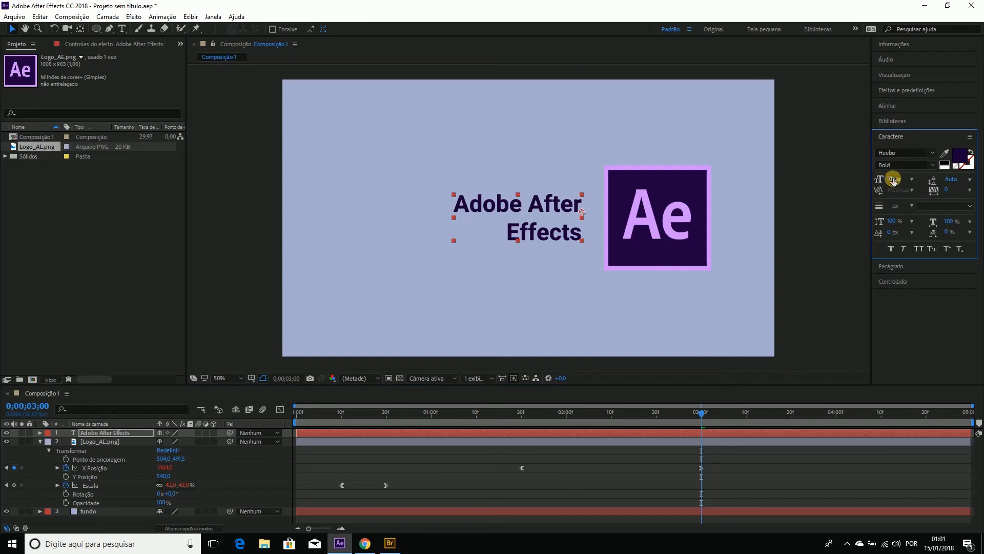
{"action": "left_click_drag", "start_coordinate": [894, 181], "coordinate": [915, 181]}
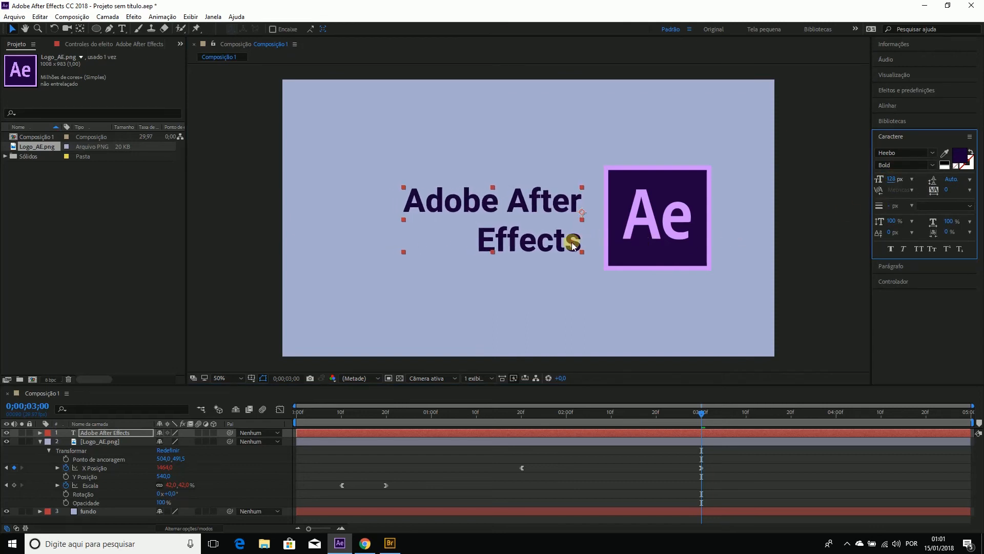
Step: Move the title closer to the logo's left edge and check the spacing at 0;00;04;16
{"action": "left_click_drag", "start_coordinate": [573, 246], "coordinate": [589, 245]}
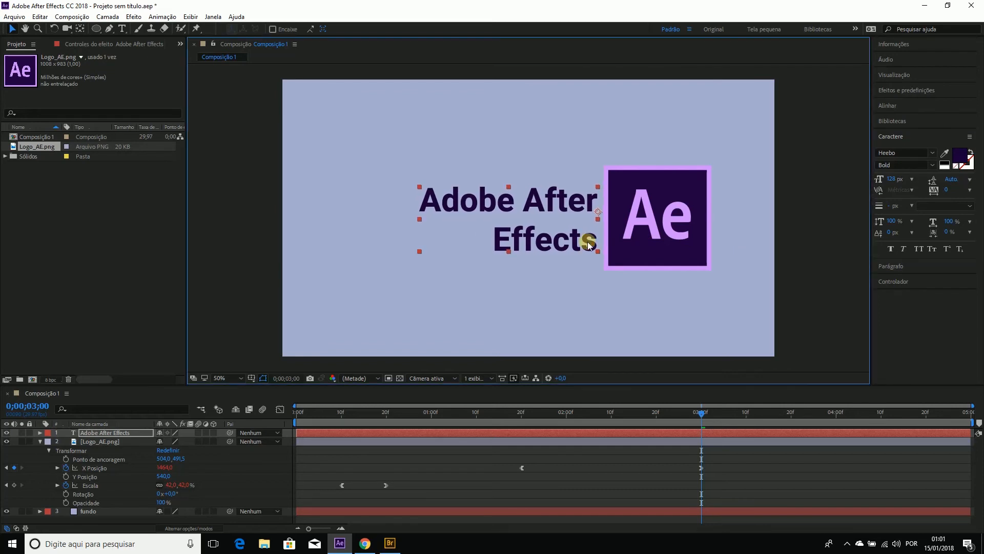
{"action": "left_click", "coordinate": [687, 404]}
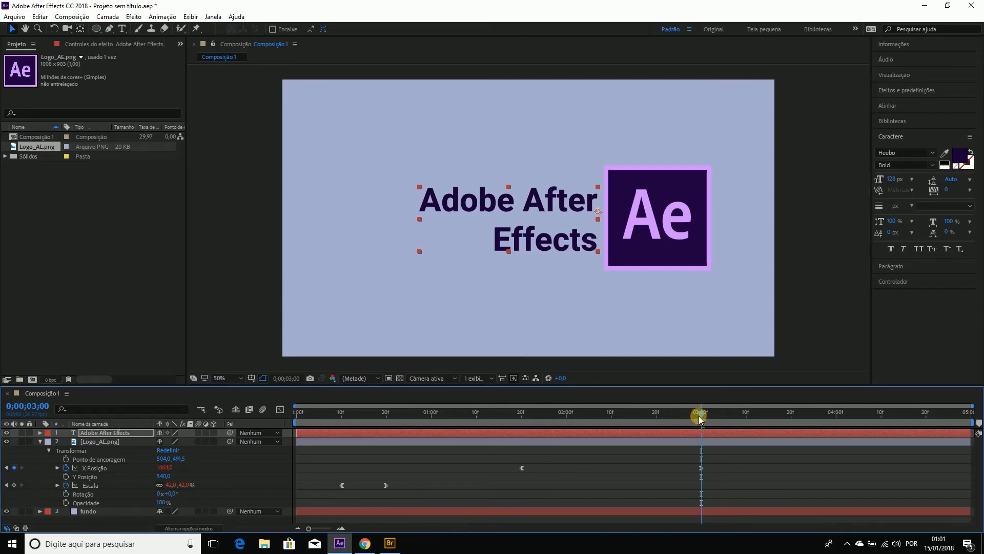
{"action": "left_click_drag", "start_coordinate": [701, 416], "coordinate": [907, 413]}
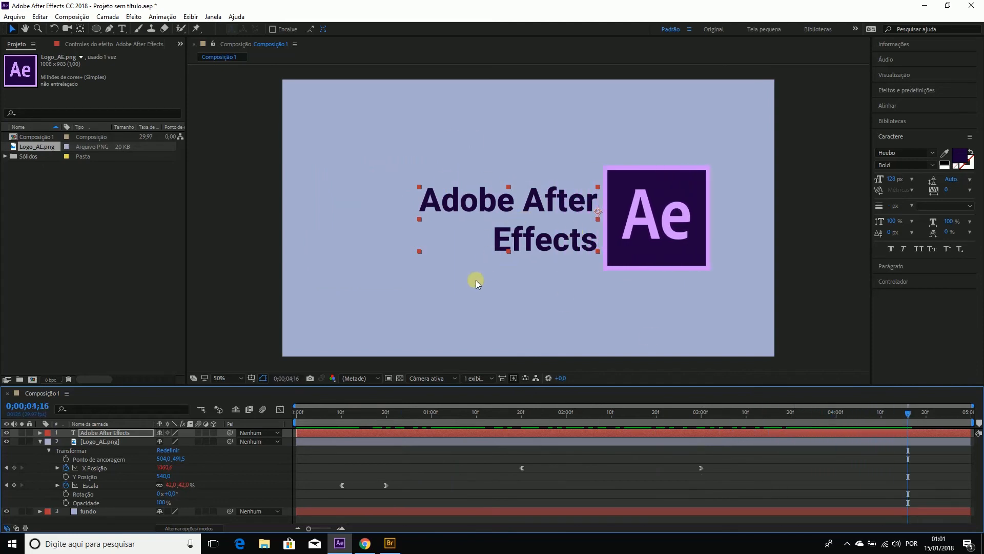
Step: Collapse the logo layer's properties, place the Adobe After Effects text layer beneath Logo_AE.png, and check their overlap during the slide
{"action": "left_click", "coordinate": [98, 443]}
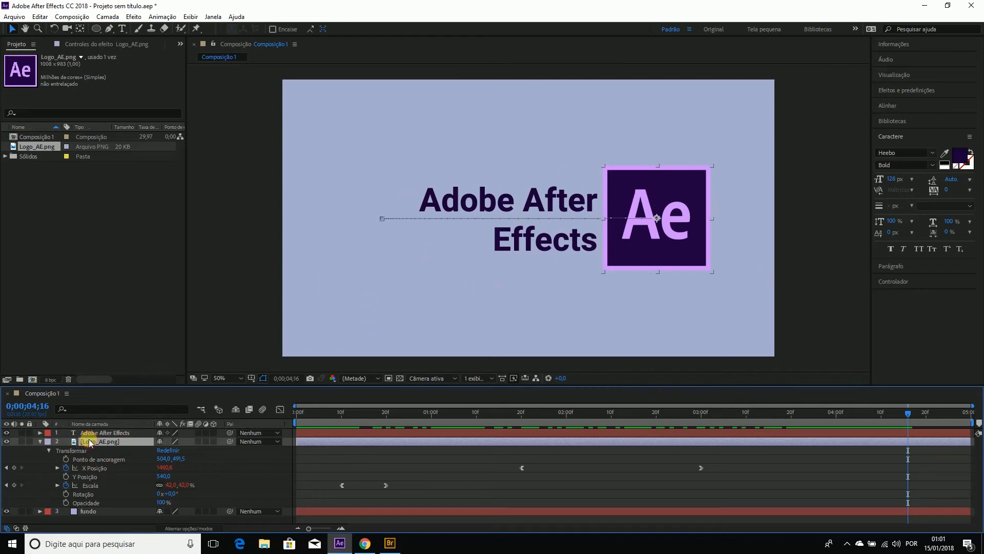
{"action": "left_click", "coordinate": [35, 443]}
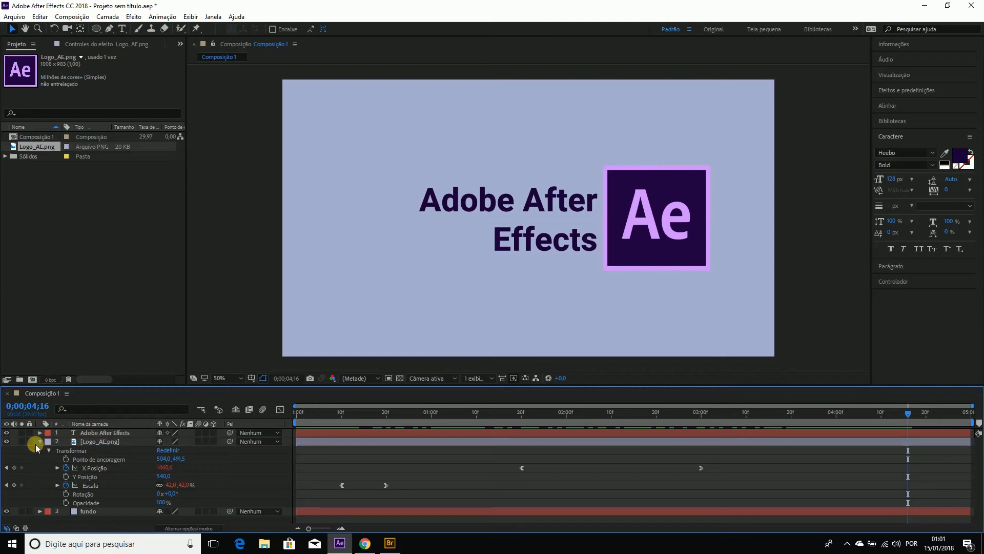
{"action": "left_click", "coordinate": [41, 441]}
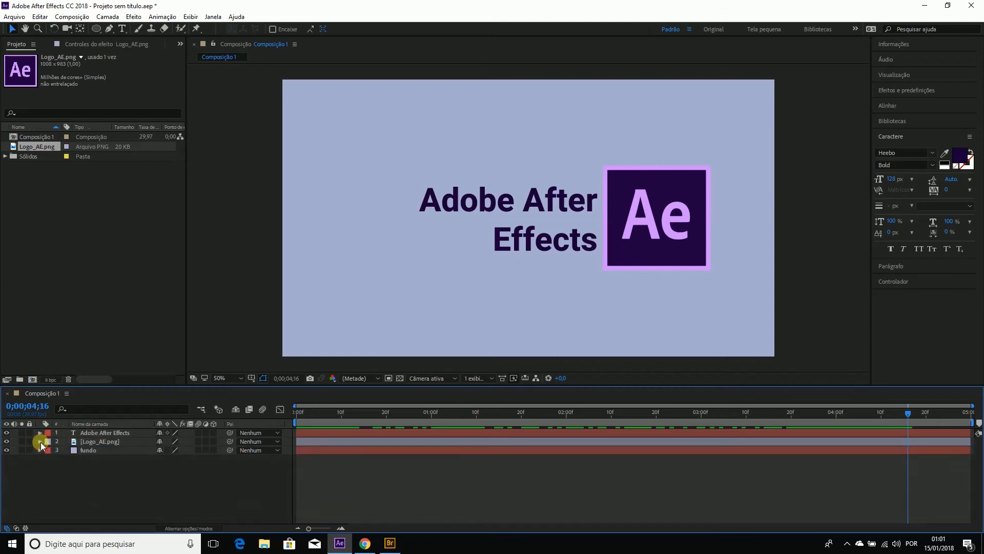
{"action": "left_click", "coordinate": [80, 440]}
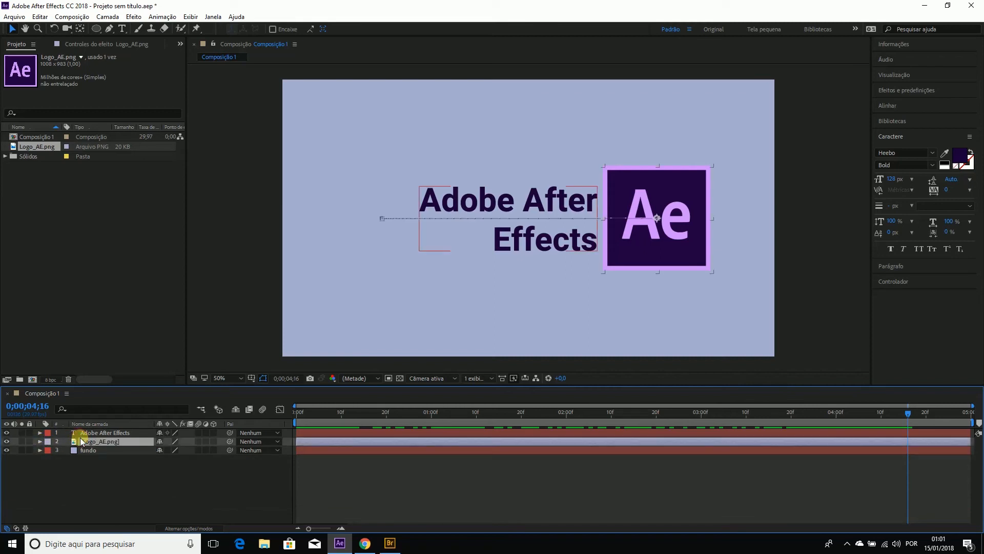
{"action": "left_click", "coordinate": [88, 434]}
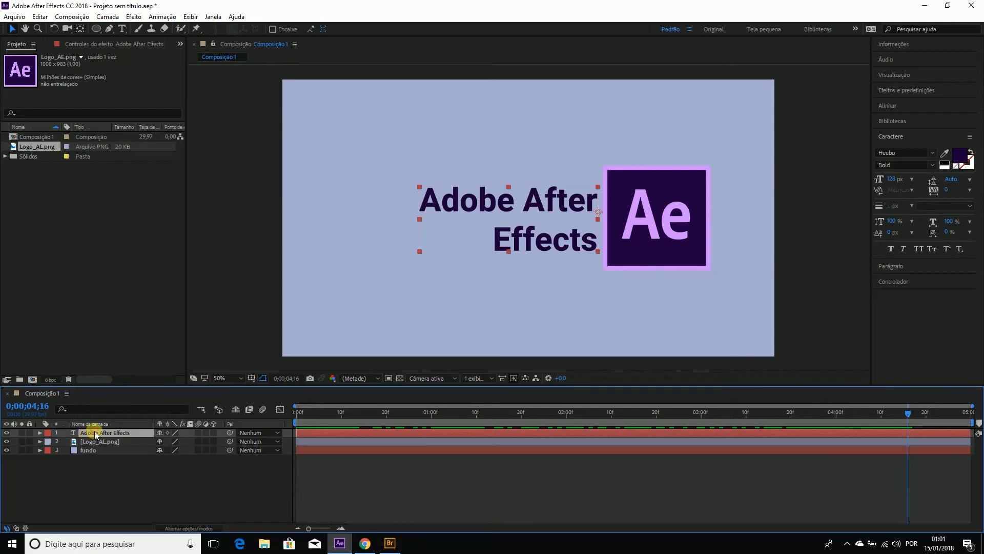
{"action": "left_click_drag", "start_coordinate": [94, 434], "coordinate": [96, 448]}
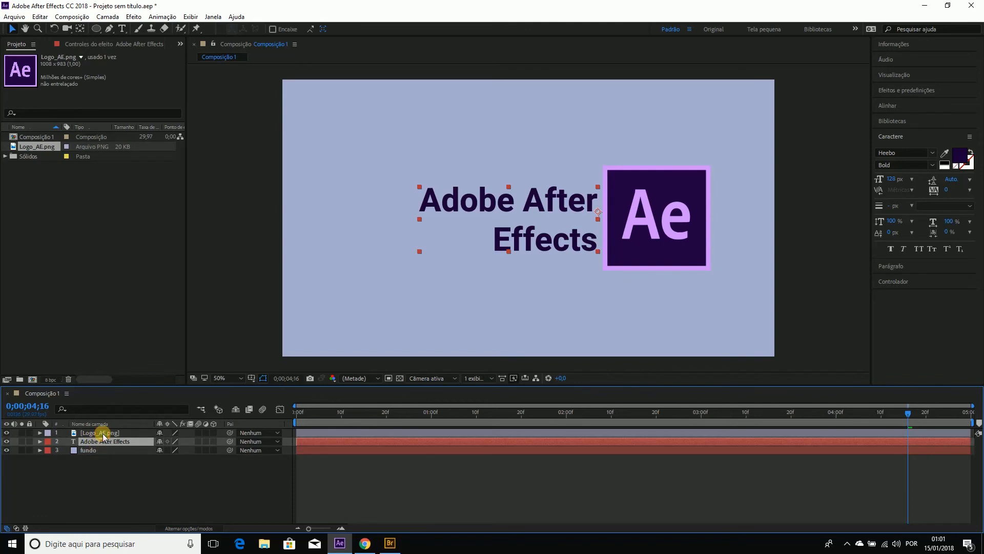
{"action": "left_click", "coordinate": [103, 433]}
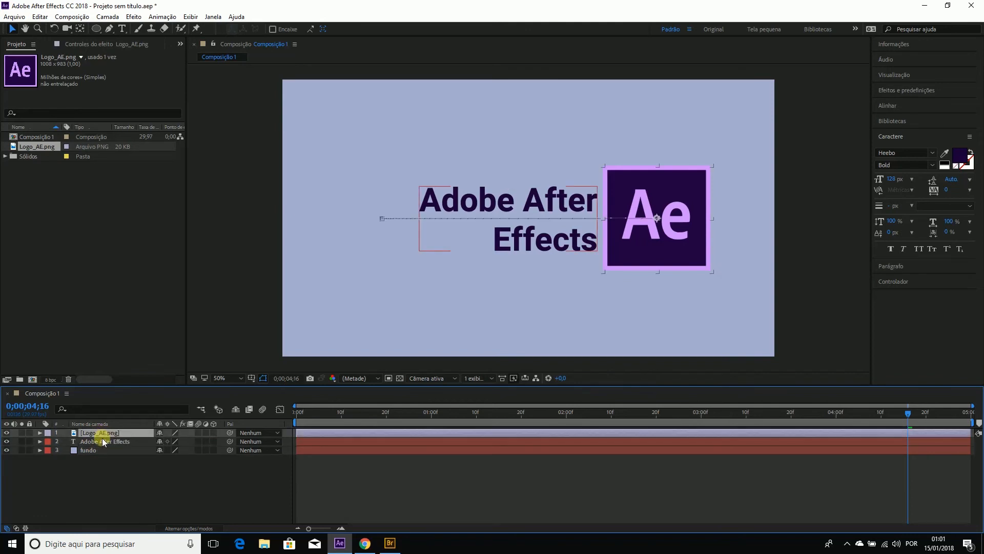
{"action": "left_click", "coordinate": [102, 442]}
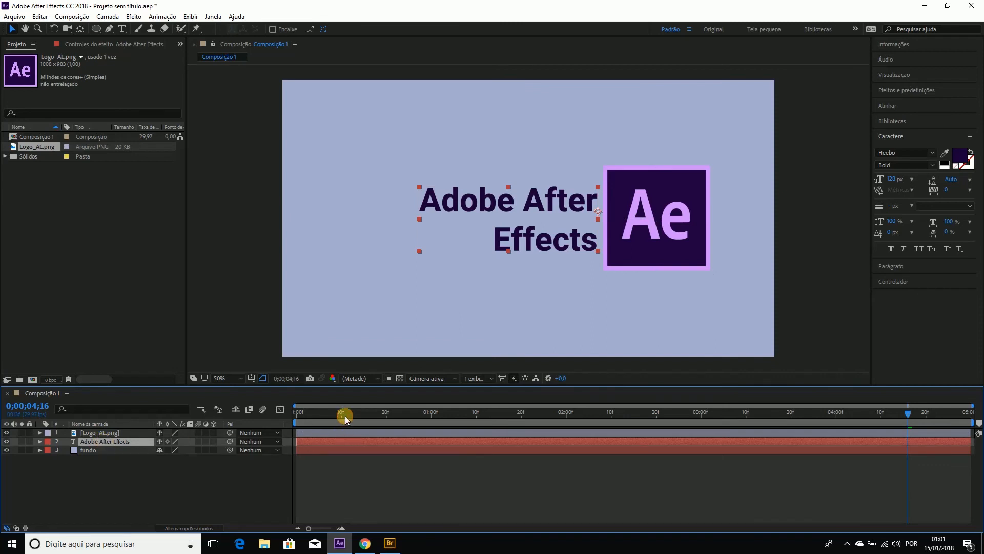
{"action": "left_click_drag", "start_coordinate": [345, 416], "coordinate": [704, 440]}
{"action": "left_click_drag", "start_coordinate": [721, 438], "coordinate": [763, 421]}
{"action": "left_click", "coordinate": [296, 233]}
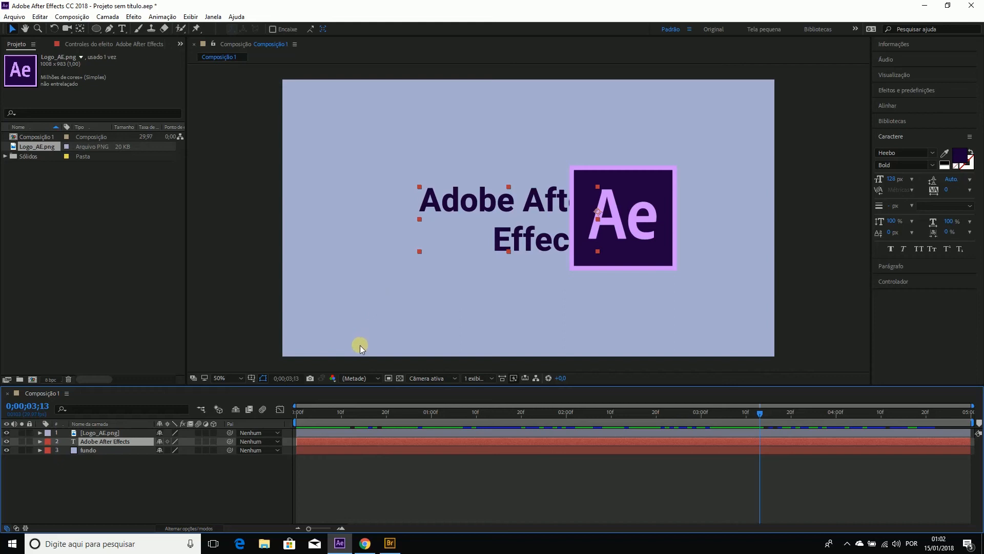
Step: Pre-compose the Adobe After Effects text layer as "texto mascara", moving all attributes into the new composition
{"action": "right_click", "coordinate": [133, 443]}
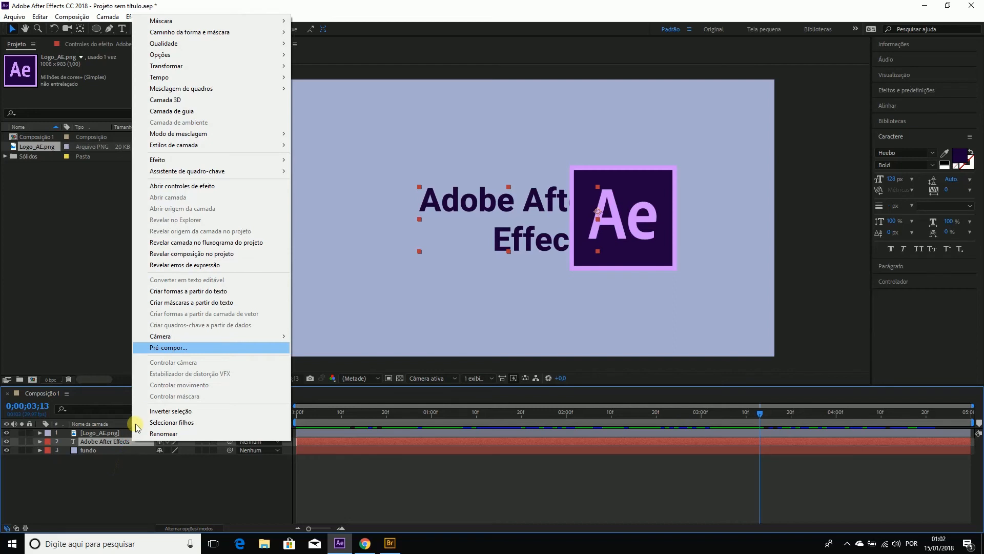
{"action": "left_click", "coordinate": [174, 348]}
{"action": "type", "text": "t"}
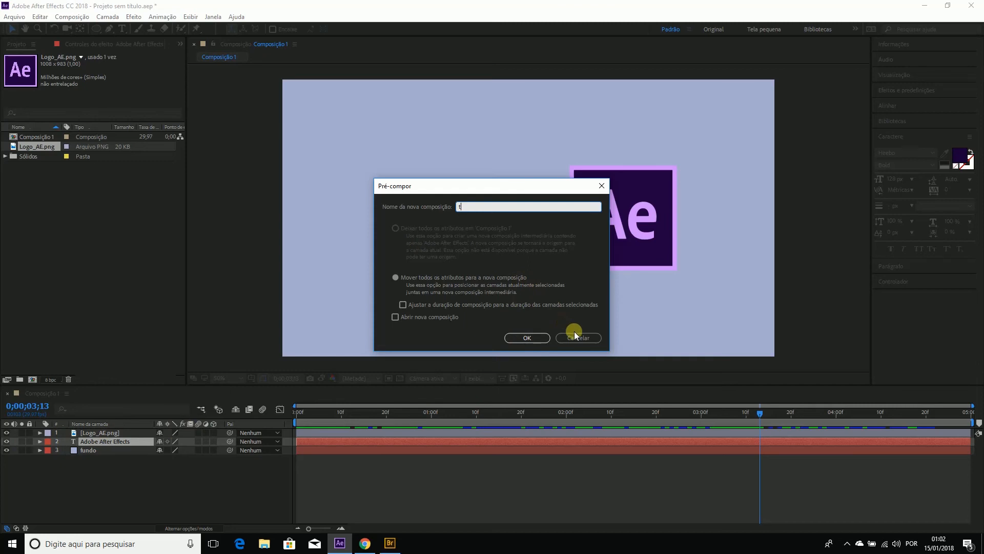
{"action": "type", "text": "exto mascara"}
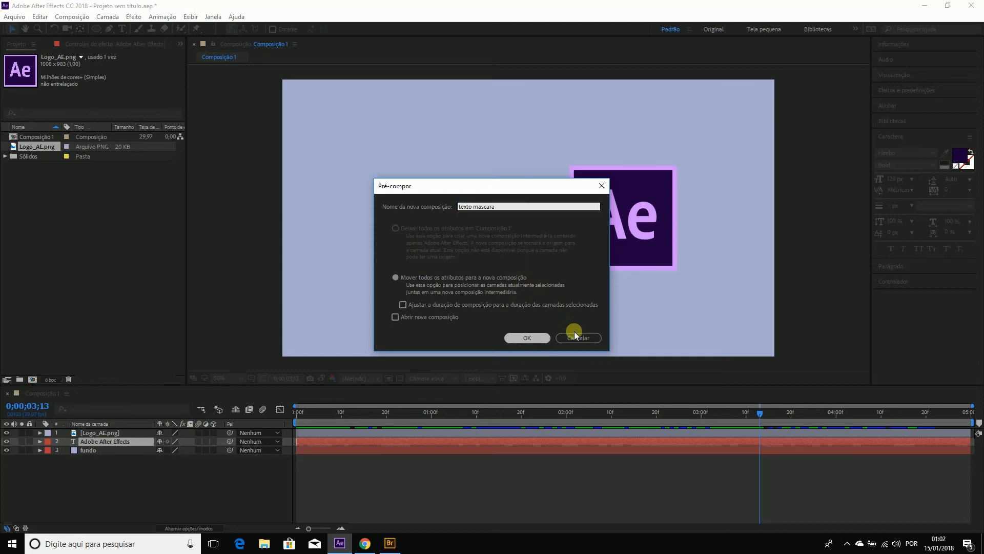
{"action": "left_click", "coordinate": [510, 337]}
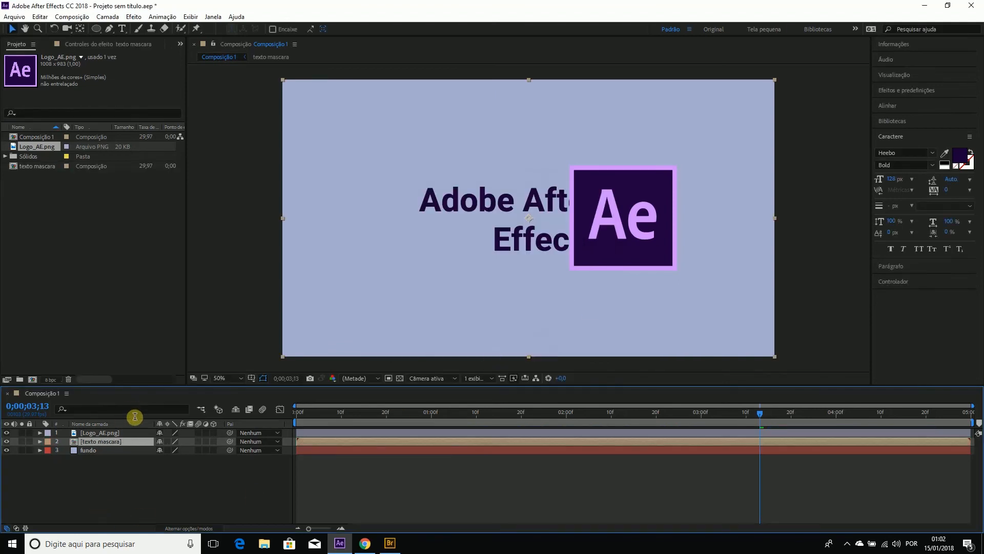
Step: Inspect the title inside the texto mascara composition against the transparency grid and return to Composição 1
{"action": "double_click", "coordinate": [130, 440]}
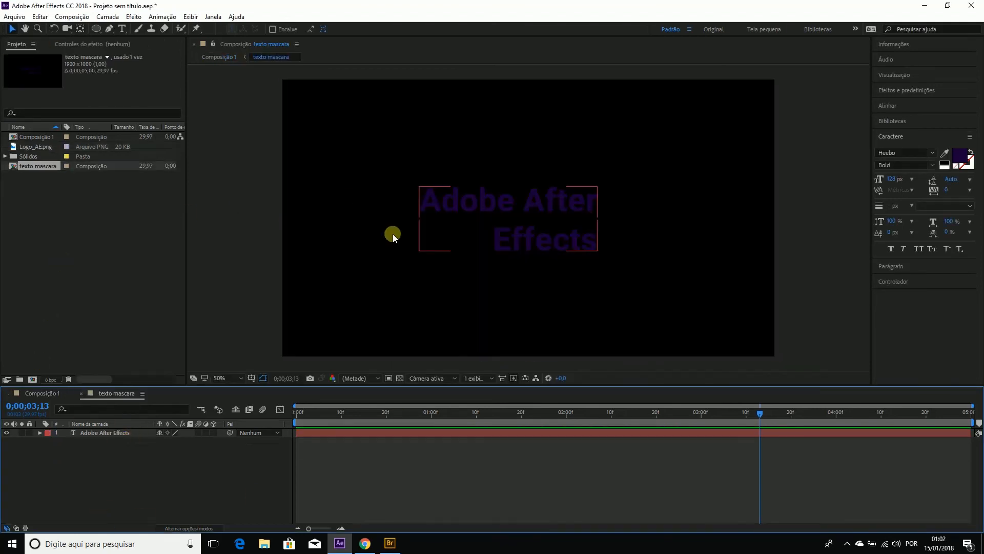
{"action": "left_click", "coordinate": [502, 201]}
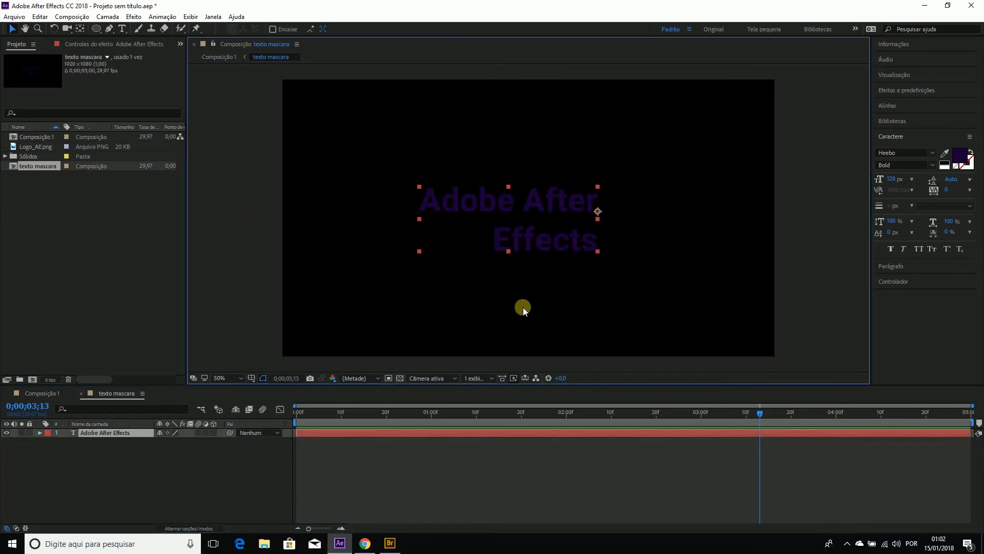
{"action": "left_click", "coordinate": [398, 378]}
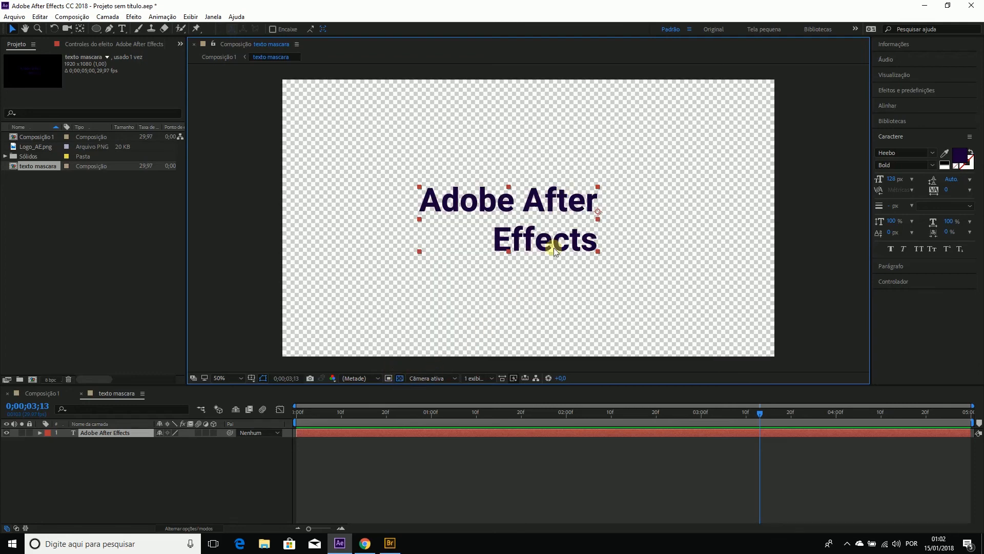
{"action": "left_click", "coordinate": [36, 393]}
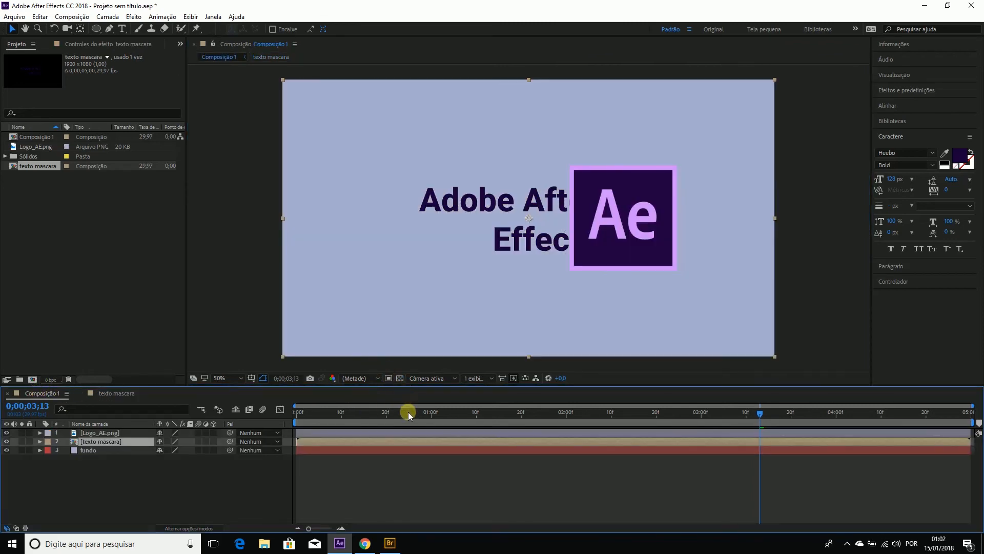
Step: Draw a rectangular mask around the whole title on the texto mascara layer at 0;00;01;06
{"action": "left_click_drag", "start_coordinate": [408, 412], "coordinate": [458, 427]}
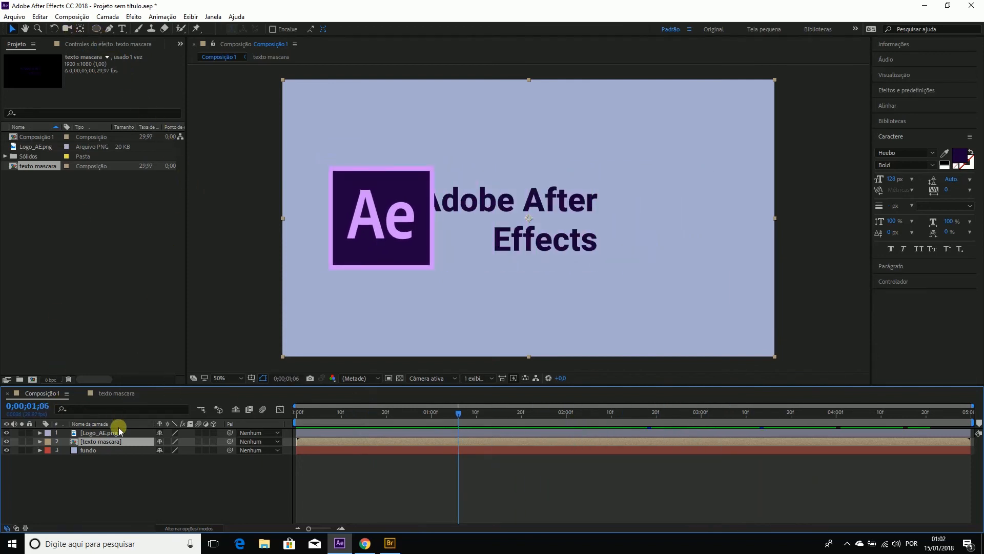
{"action": "key", "text": "q"}
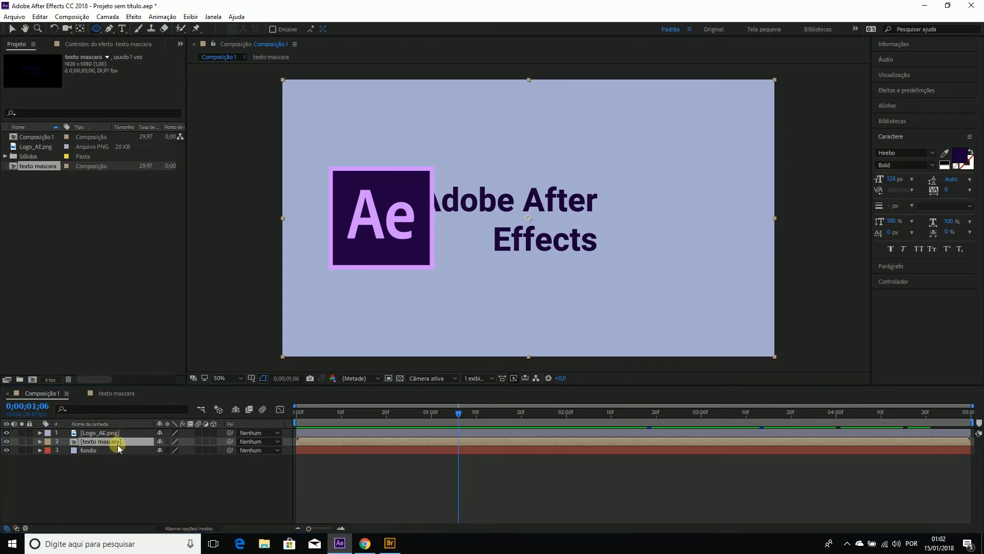
{"action": "left_click", "coordinate": [99, 31]}
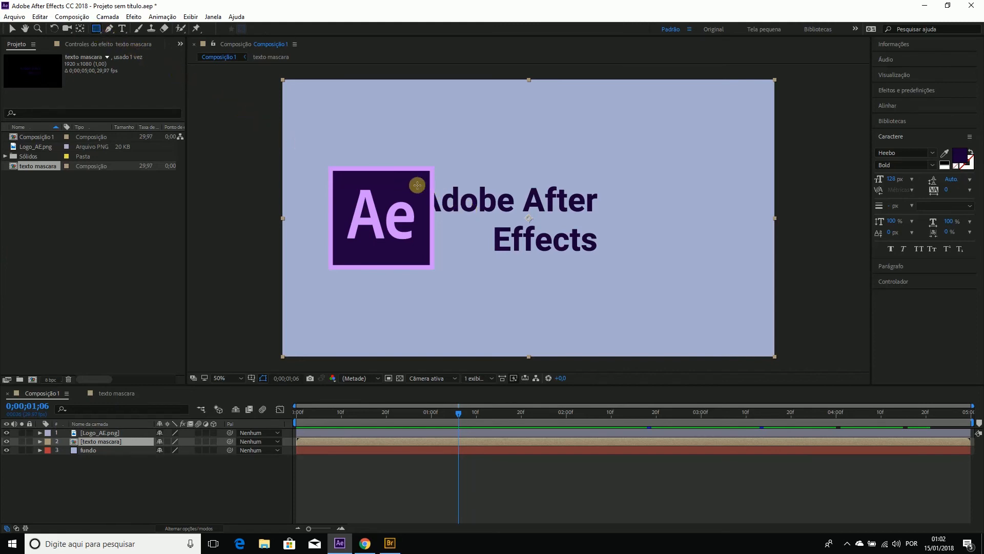
{"action": "left_click_drag", "start_coordinate": [389, 172], "coordinate": [617, 273]}
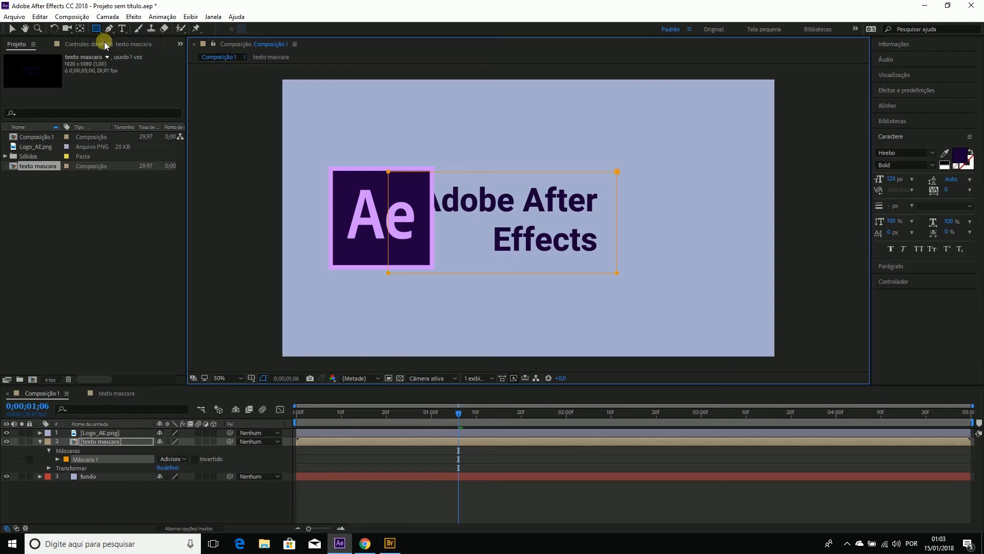
Step: Shift the title's mask left until its right edge lies behind the logo, and keyframe the mask path at 0;00;01;06
{"action": "left_click", "coordinate": [56, 458]}
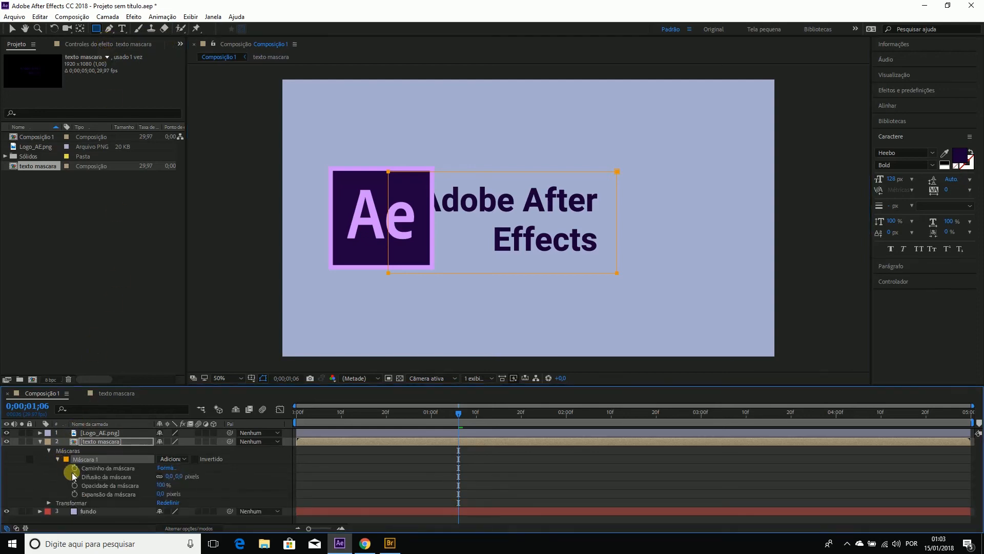
{"action": "left_click", "coordinate": [94, 471]}
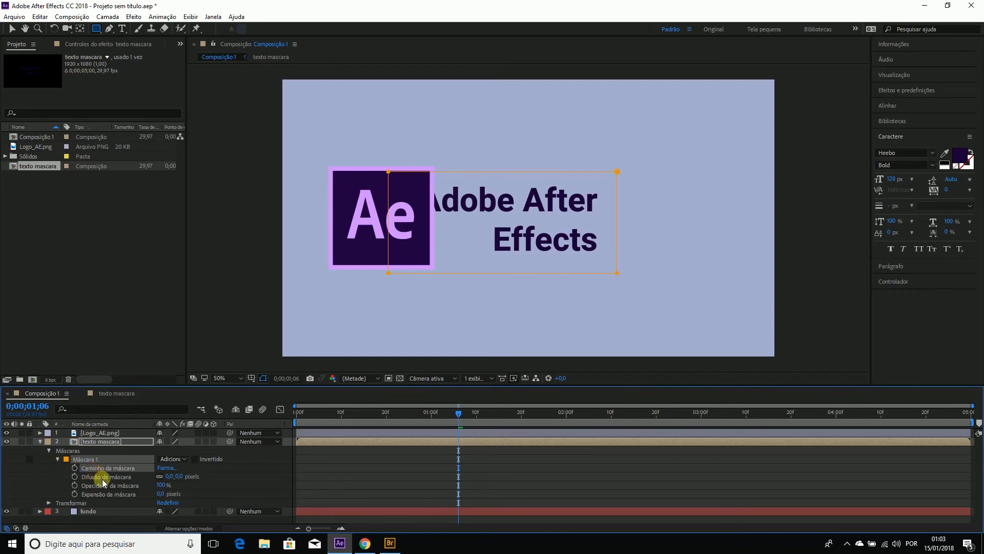
{"action": "left_click", "coordinate": [103, 476]}
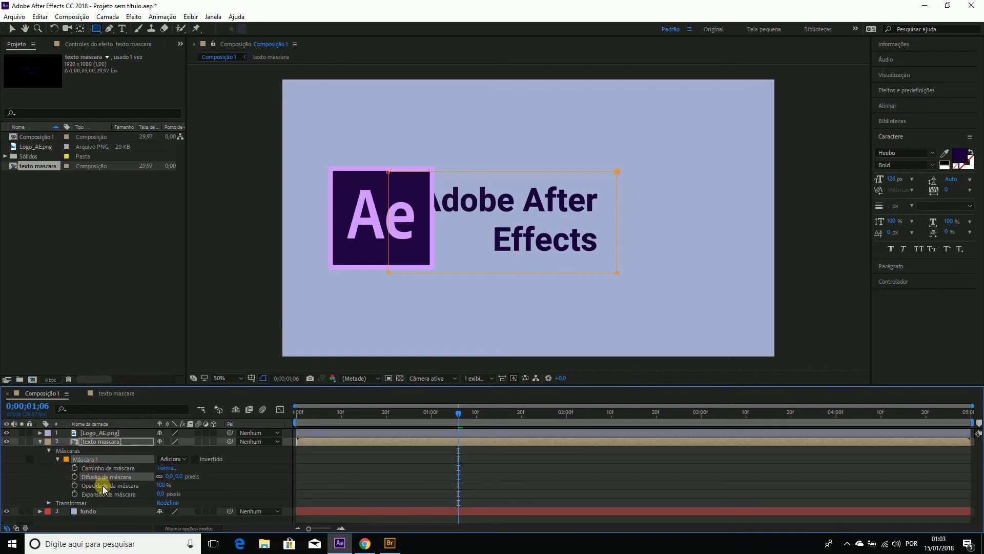
{"action": "left_click", "coordinate": [109, 468]}
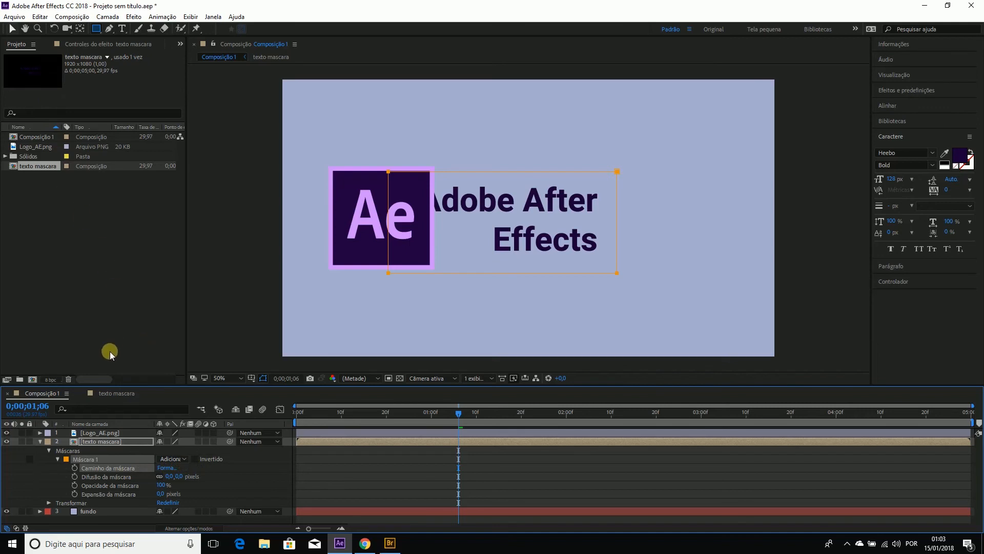
{"action": "left_click", "coordinate": [13, 28]}
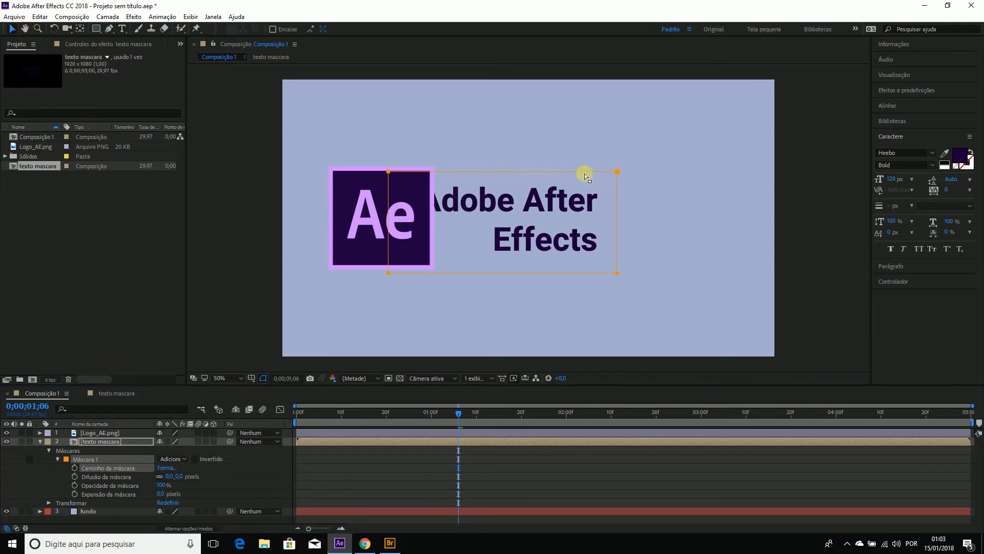
{"action": "left_click_drag", "start_coordinate": [585, 173], "coordinate": [359, 172]}
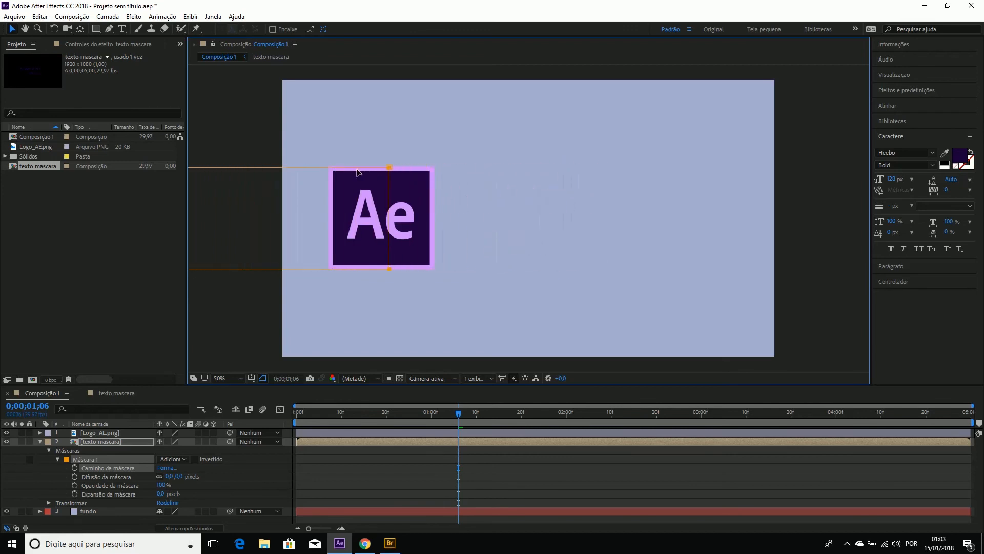
{"action": "left_click", "coordinate": [74, 468]}
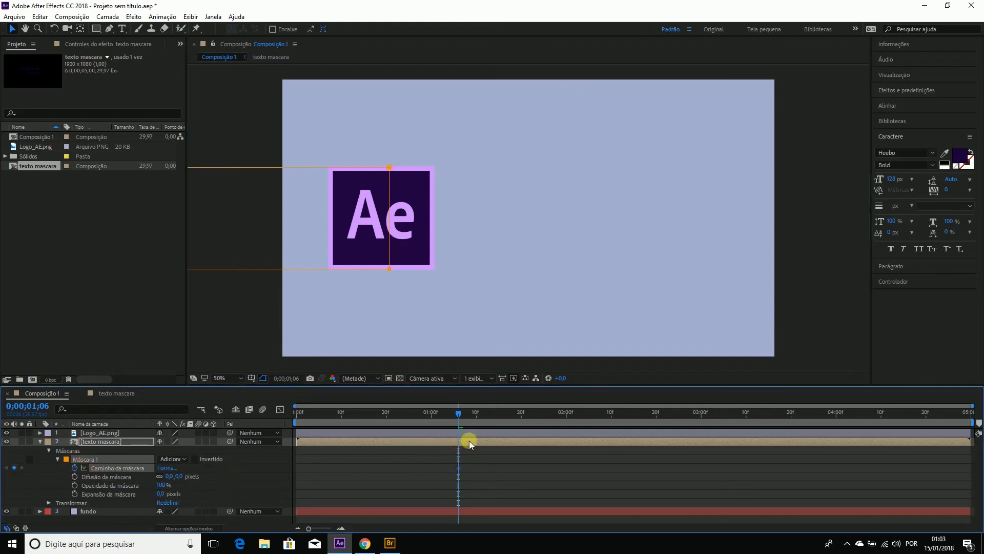
Step: Keyframe the mask path around the whole title at 0;00;03;02 and with its right edge behind the logo at 0;00;02;03
{"action": "left_click_drag", "start_coordinate": [459, 414], "coordinate": [709, 433]}
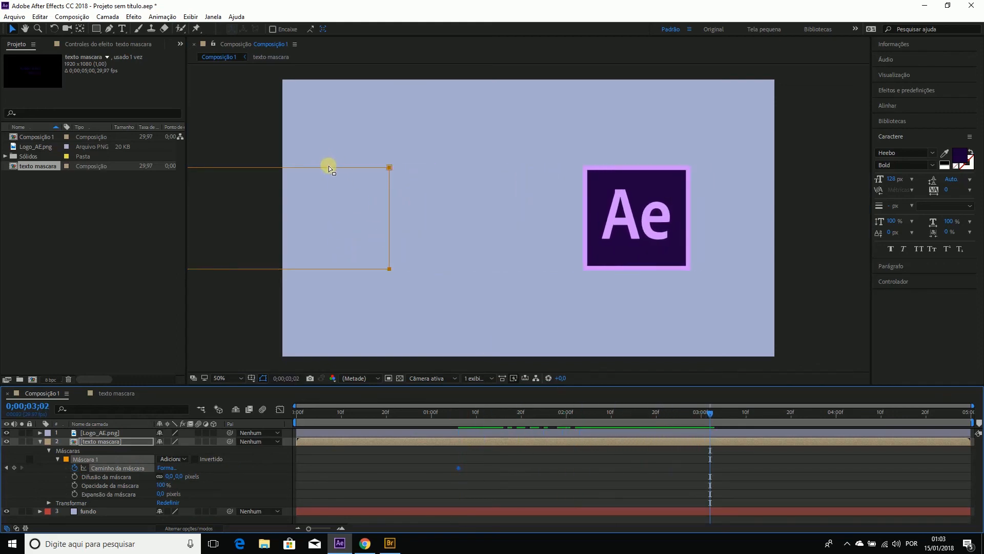
{"action": "left_click_drag", "start_coordinate": [329, 165], "coordinate": [577, 164]}
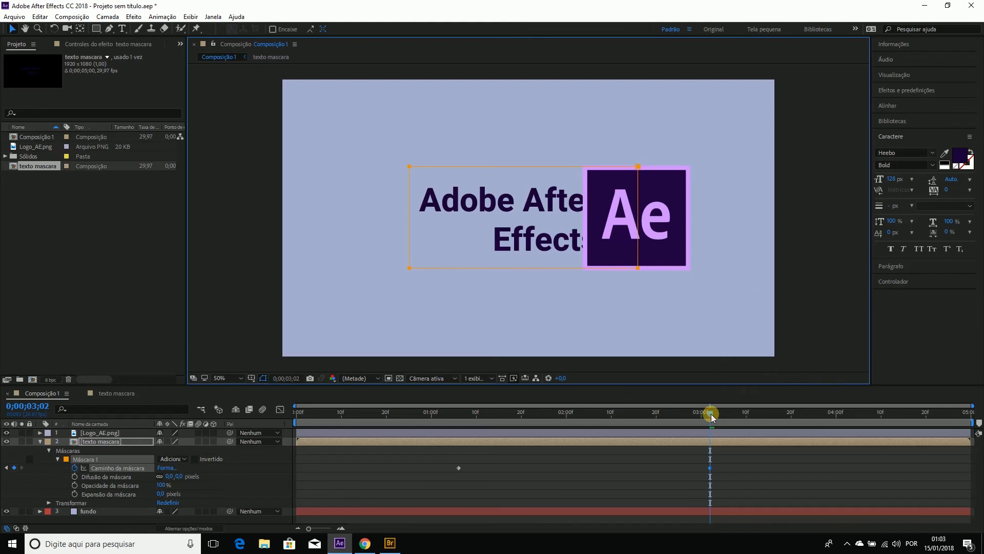
{"action": "left_click_drag", "start_coordinate": [711, 414], "coordinate": [580, 420]}
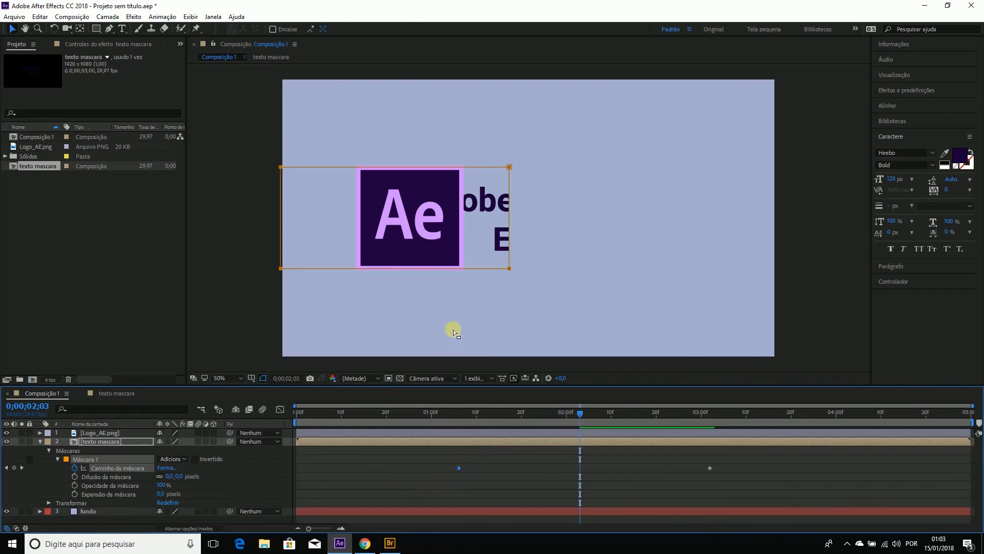
{"action": "left_click_drag", "start_coordinate": [479, 267], "coordinate": [402, 270]}
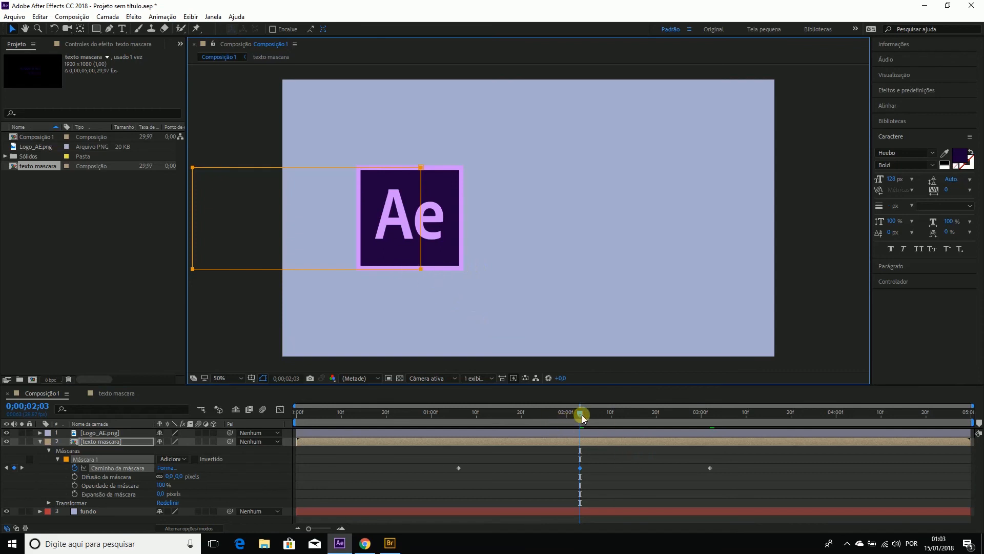
Step: Scrub through and play back Composição 1 to check the title reveal behind the sliding logo
{"action": "left_click_drag", "start_coordinate": [582, 417], "coordinate": [875, 440]}
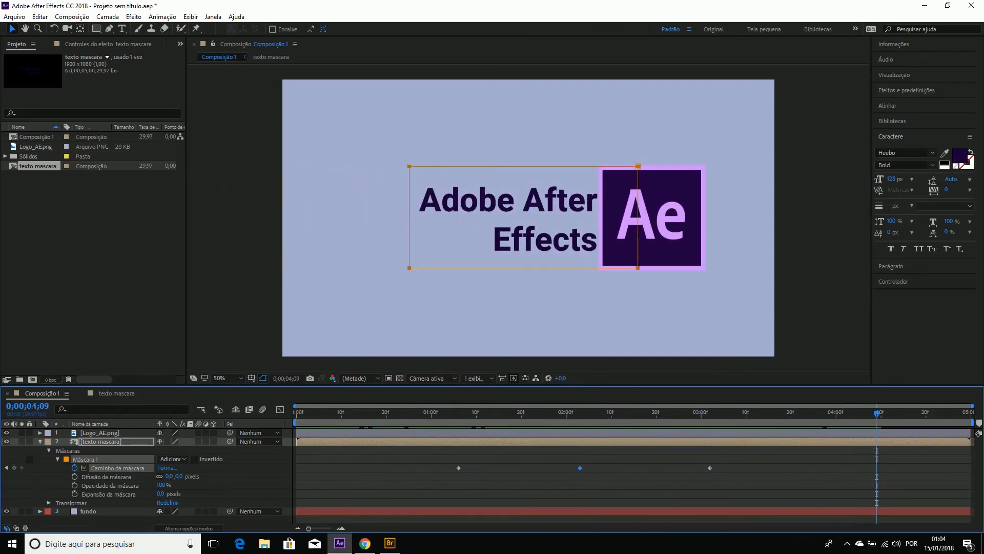
{"action": "key", "text": "space"}
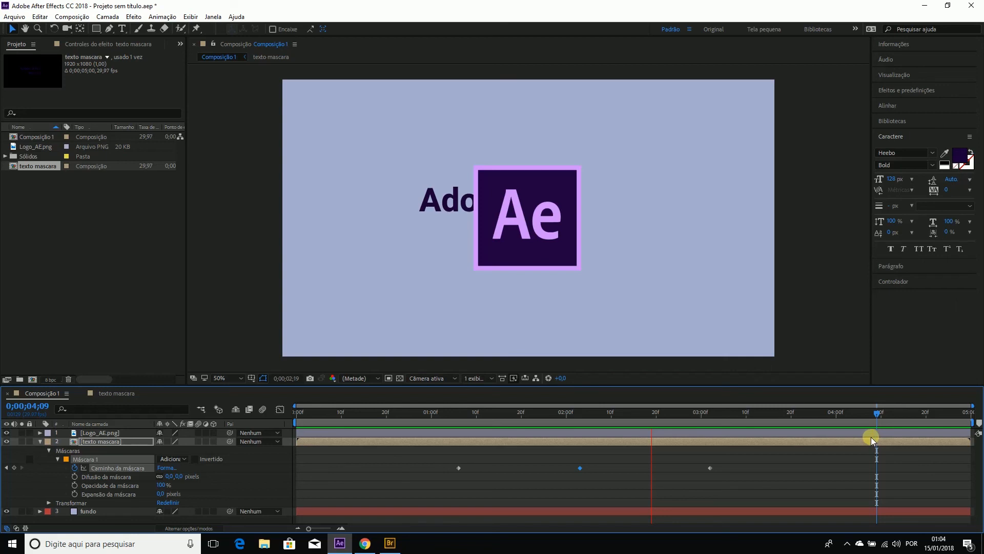
{"action": "left_click", "coordinate": [386, 420]}
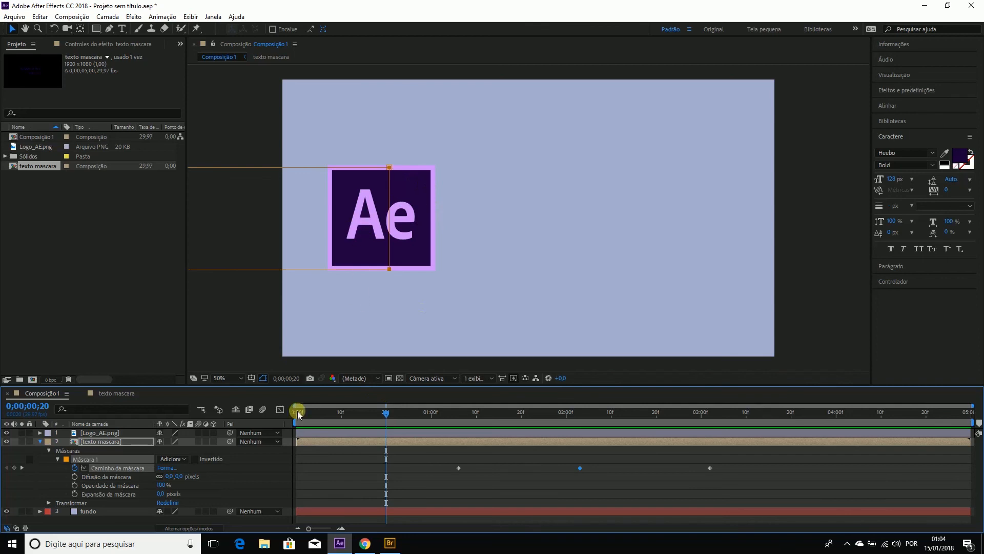
Step: Enable motion blur for the Logo_AE.png layer and the composition, and preview the logo's movement
{"action": "left_click", "coordinate": [40, 441]}
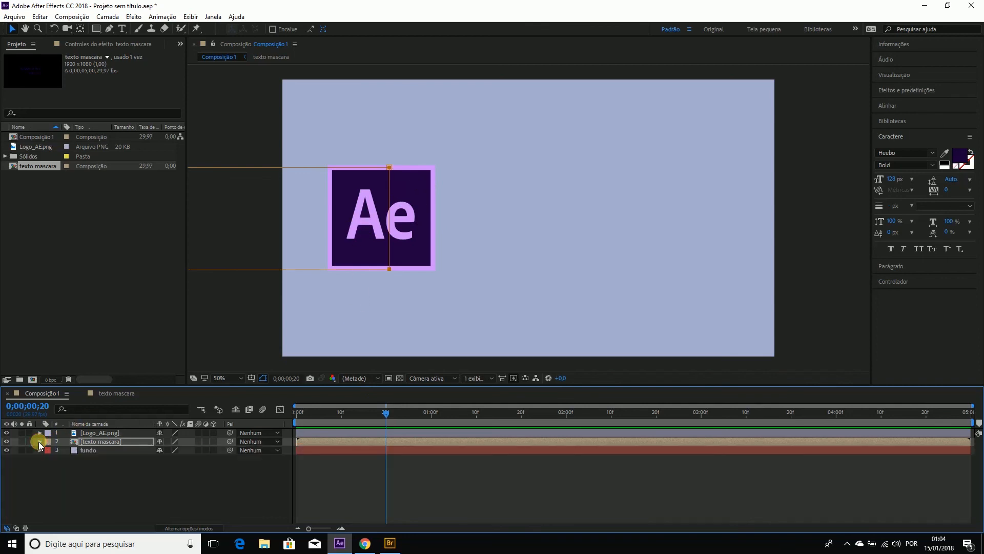
{"action": "left_click", "coordinate": [108, 434]}
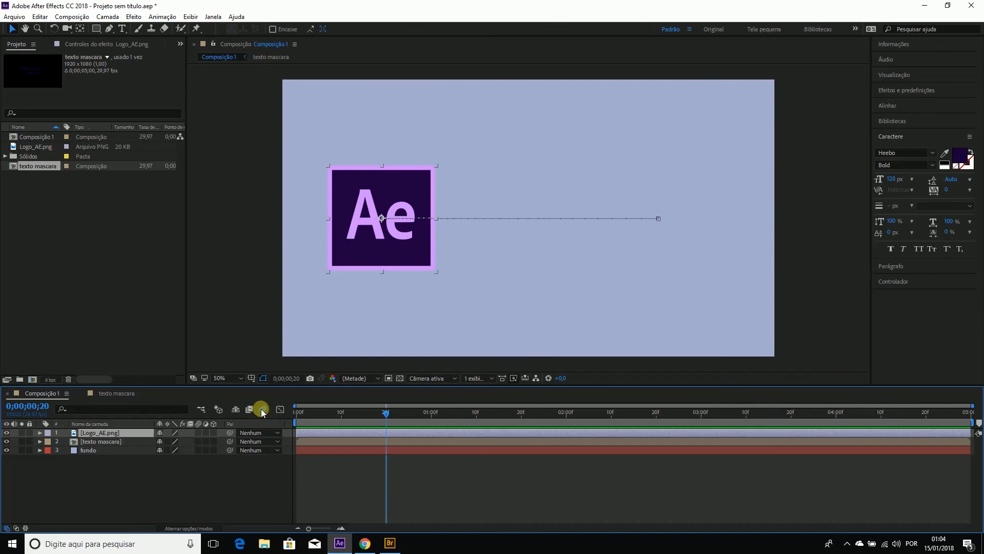
{"action": "left_click", "coordinate": [197, 433]}
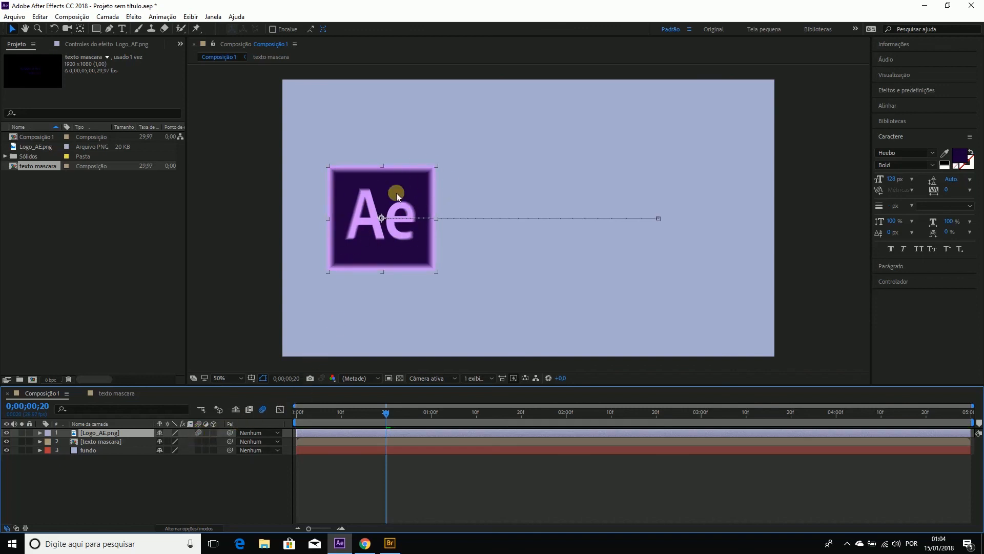
{"action": "key", "text": "space"}
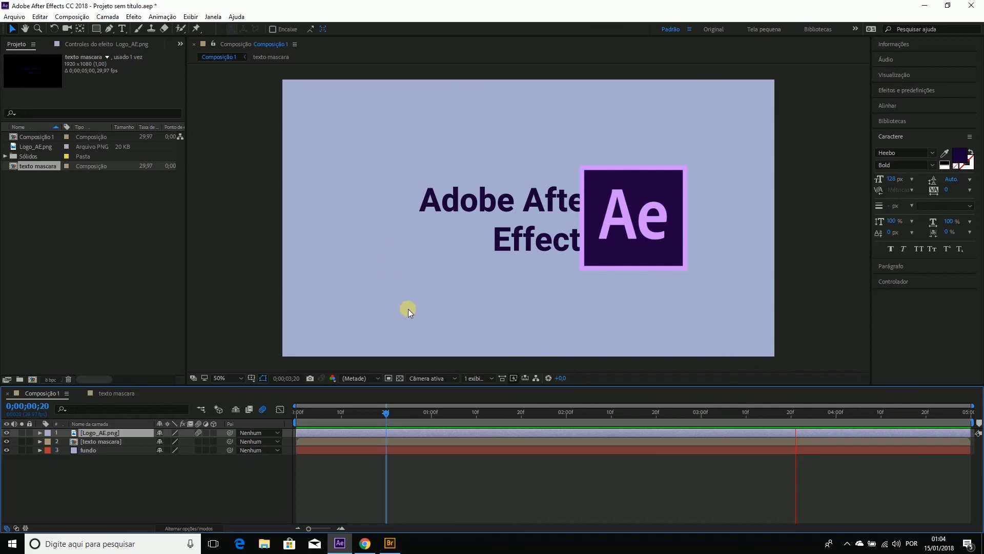
{"action": "left_click", "coordinate": [423, 415]}
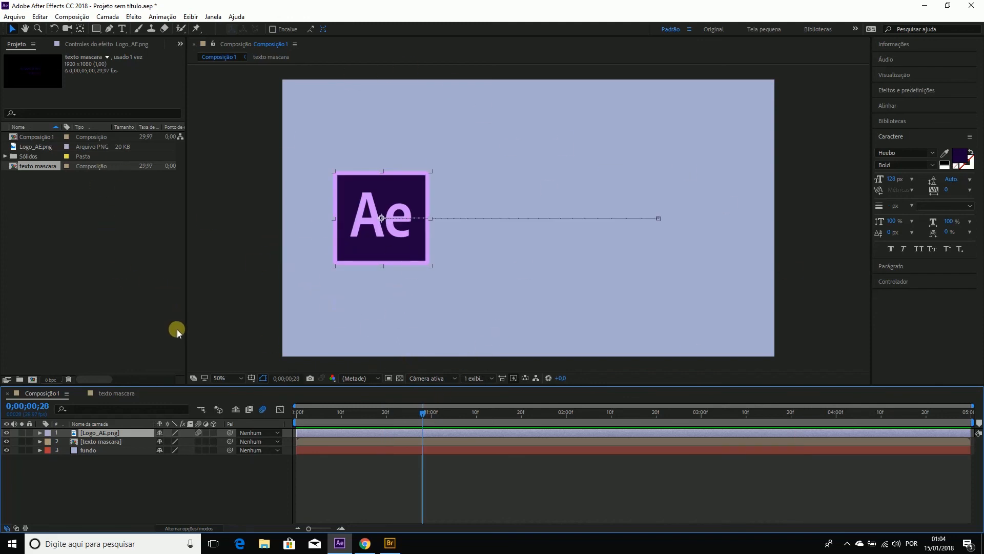
Step: Create a 1920 x 1080 px dark blue solid layer with the colour 2D334B
{"action": "left_click", "coordinate": [107, 17]}
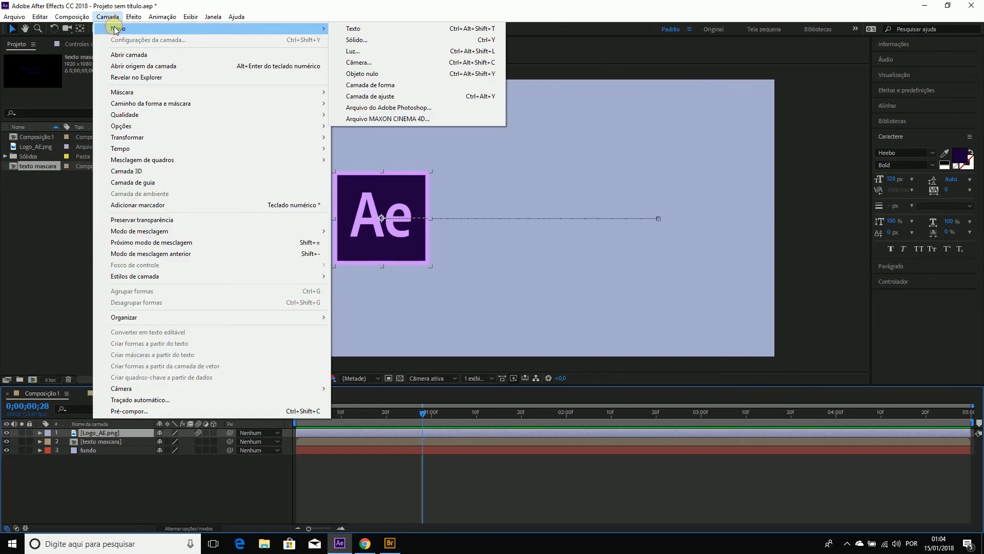
{"action": "left_click", "coordinate": [364, 41]}
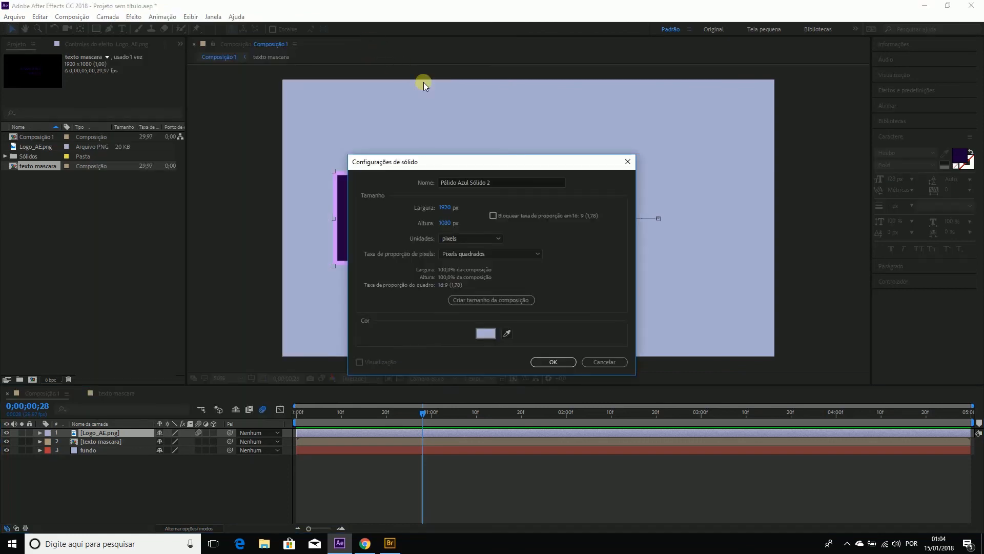
{"action": "left_click", "coordinate": [485, 332]}
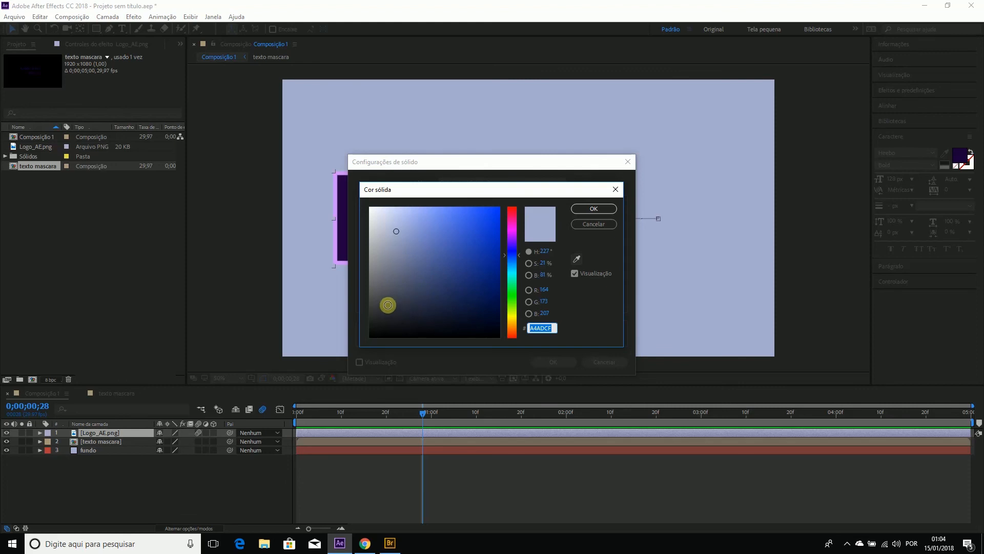
{"action": "left_click", "coordinate": [576, 262]}
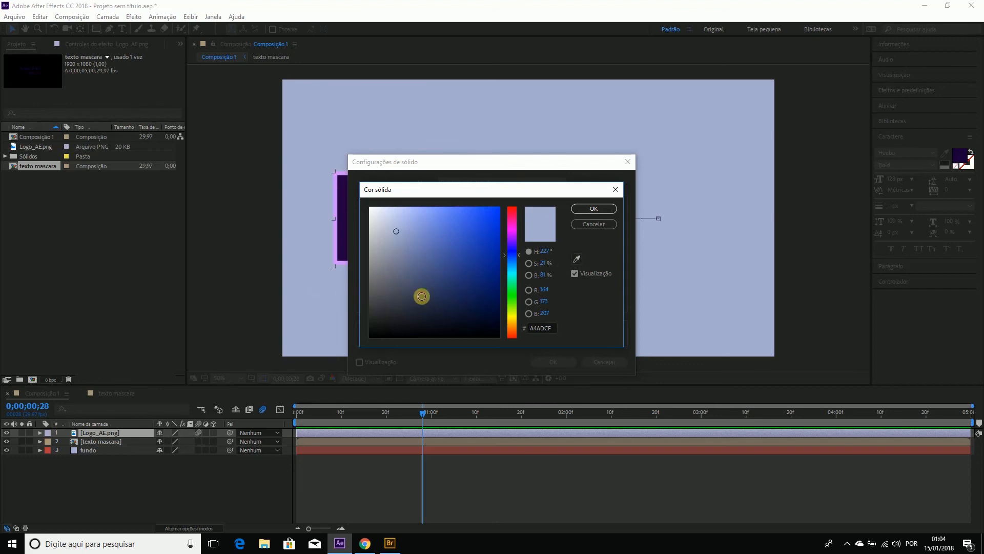
{"action": "left_click", "coordinate": [422, 296]}
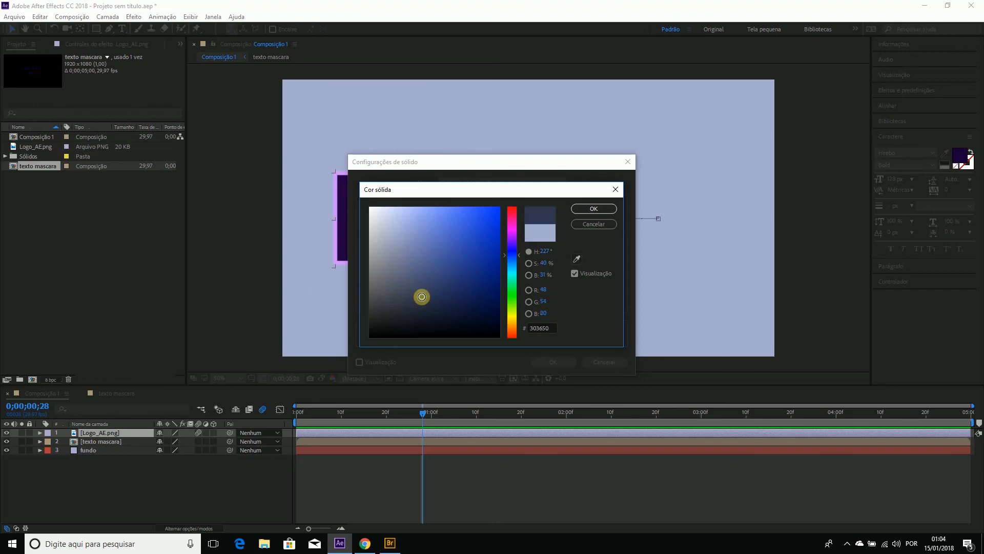
{"action": "left_click", "coordinate": [422, 299]}
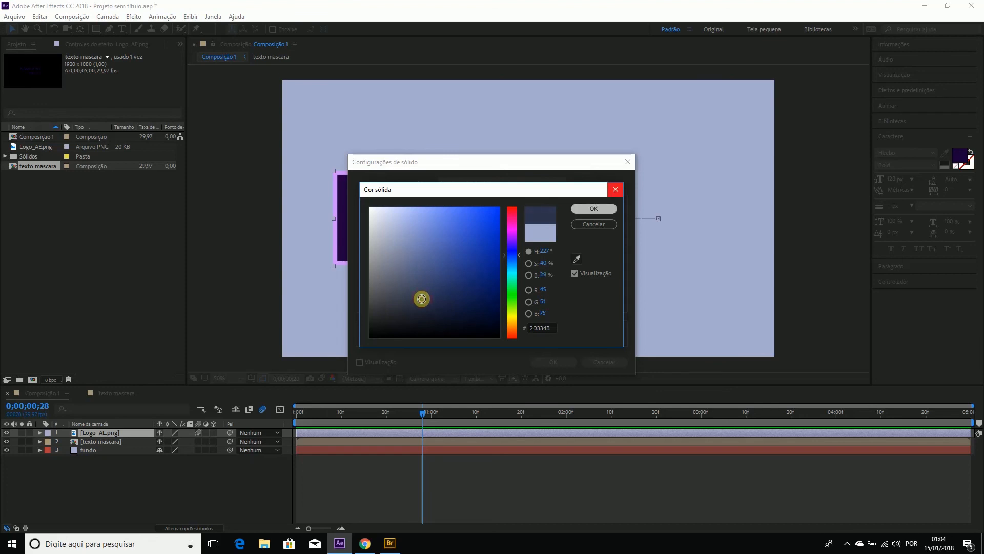
{"action": "left_click", "coordinate": [606, 211]}
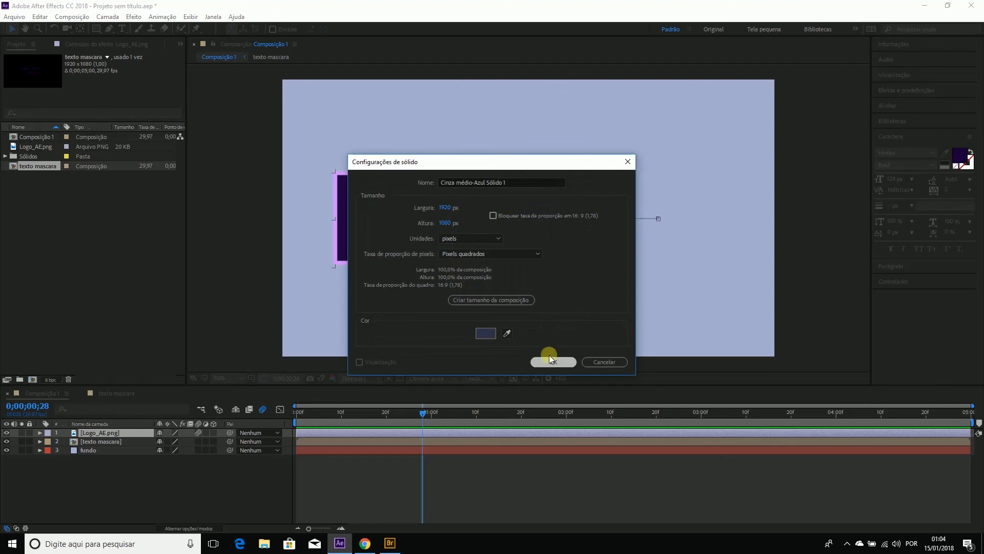
{"action": "left_click", "coordinate": [546, 362]}
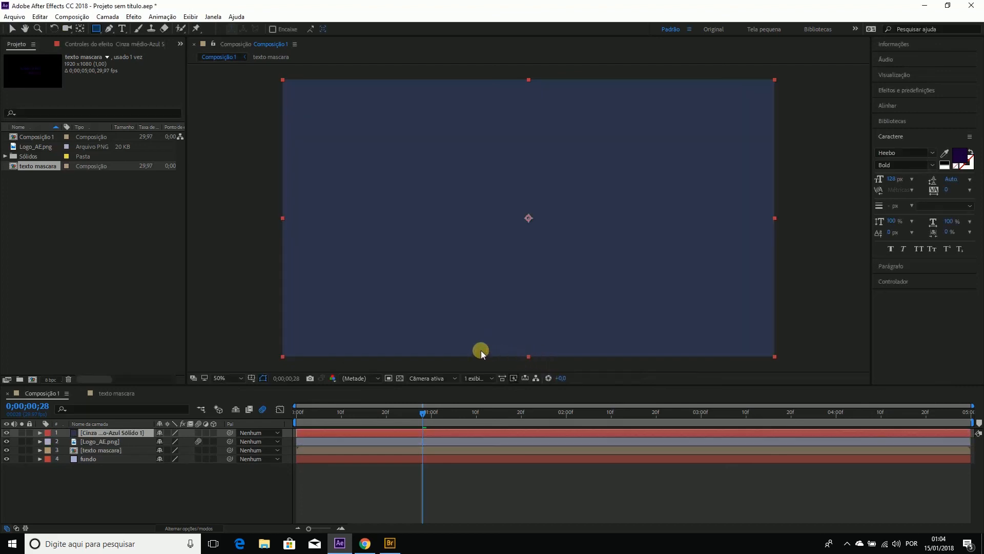
Step: Draw a large elliptical mask across most of the frame on the dark blue solid and invert it
{"action": "left_click", "coordinate": [95, 28]}
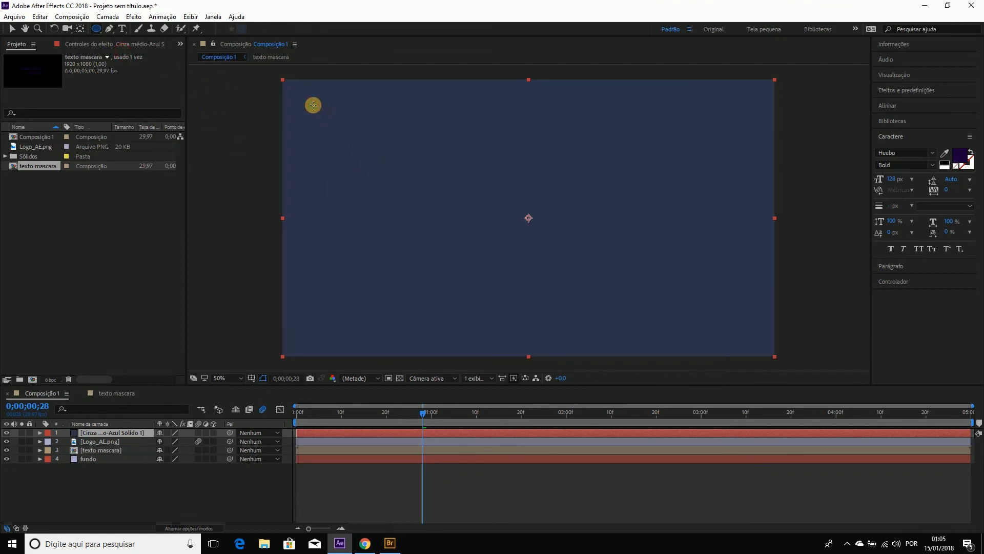
{"action": "left_click_drag", "start_coordinate": [313, 105], "coordinate": [762, 332]}
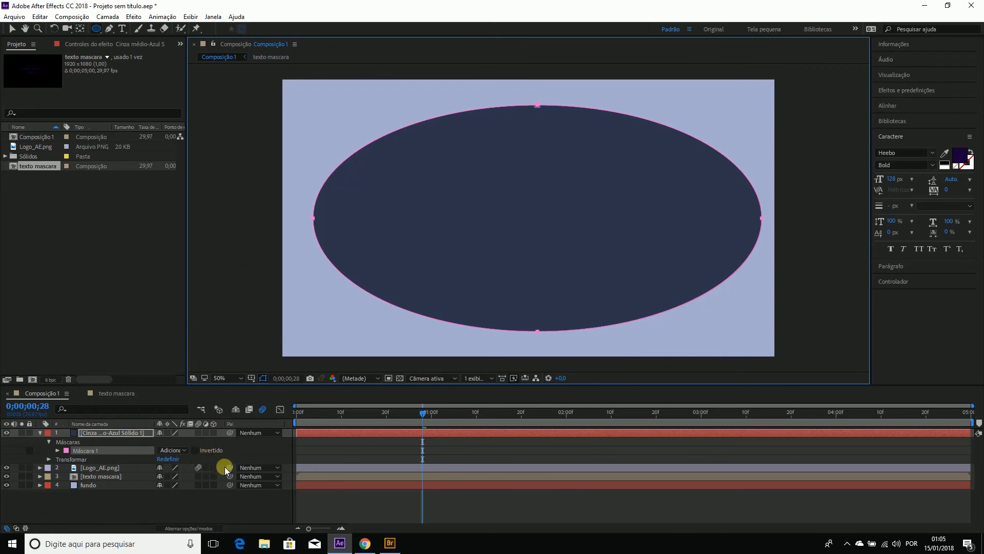
{"action": "left_click", "coordinate": [195, 450]}
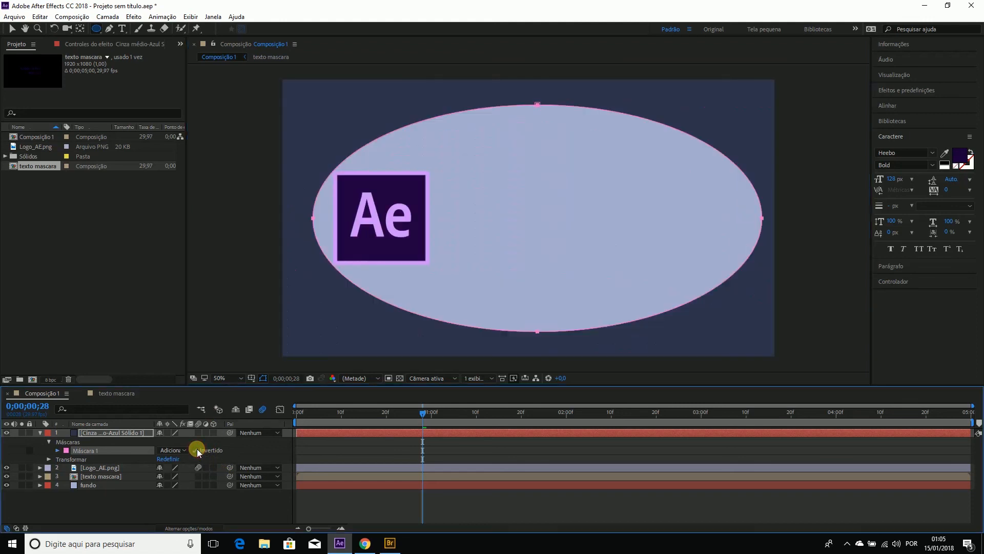
Step: Soften the solid's elliptical mask into a vignette with a feather of 538 pixels and an expansion of 149 pixels
{"action": "left_click", "coordinate": [57, 451]}
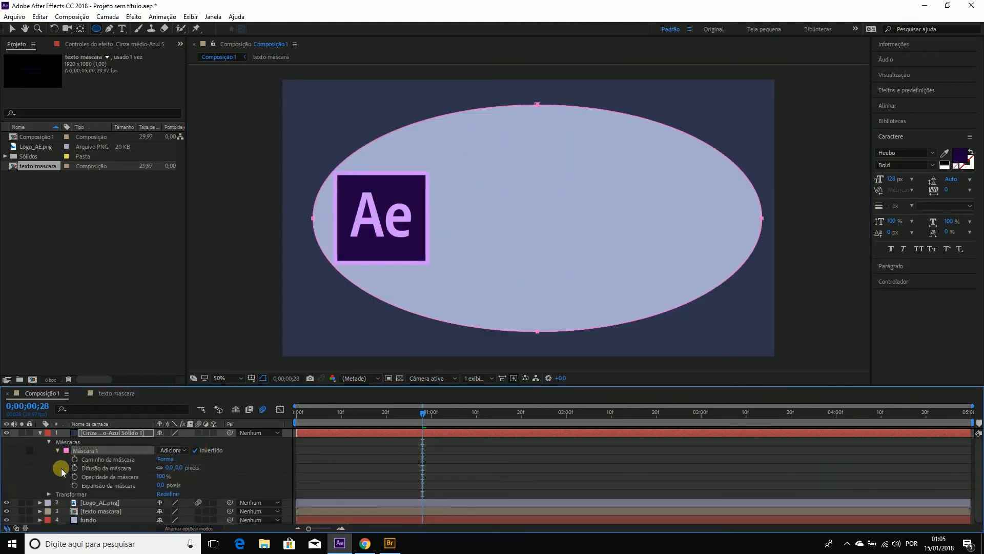
{"action": "left_click", "coordinate": [90, 468]}
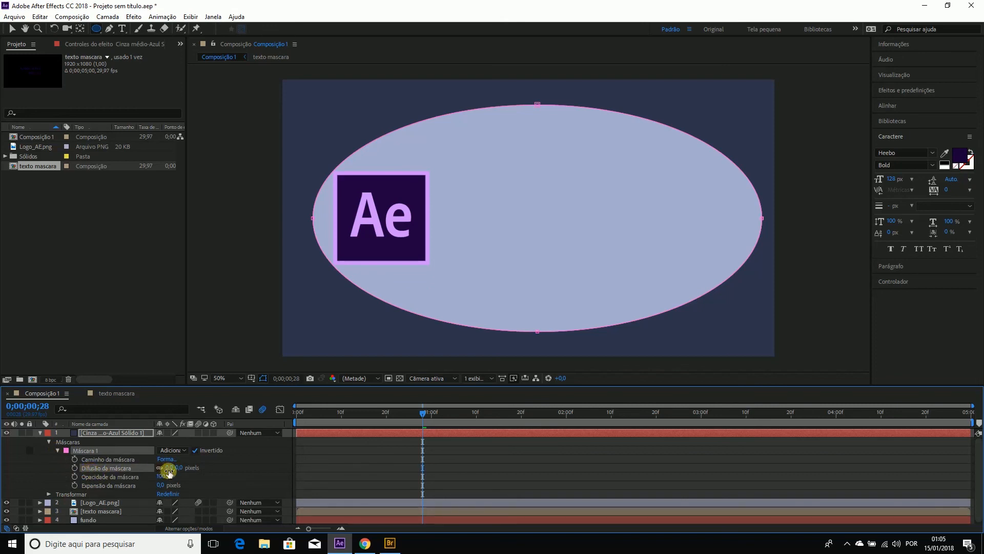
{"action": "left_click_drag", "start_coordinate": [169, 468], "coordinate": [461, 486]}
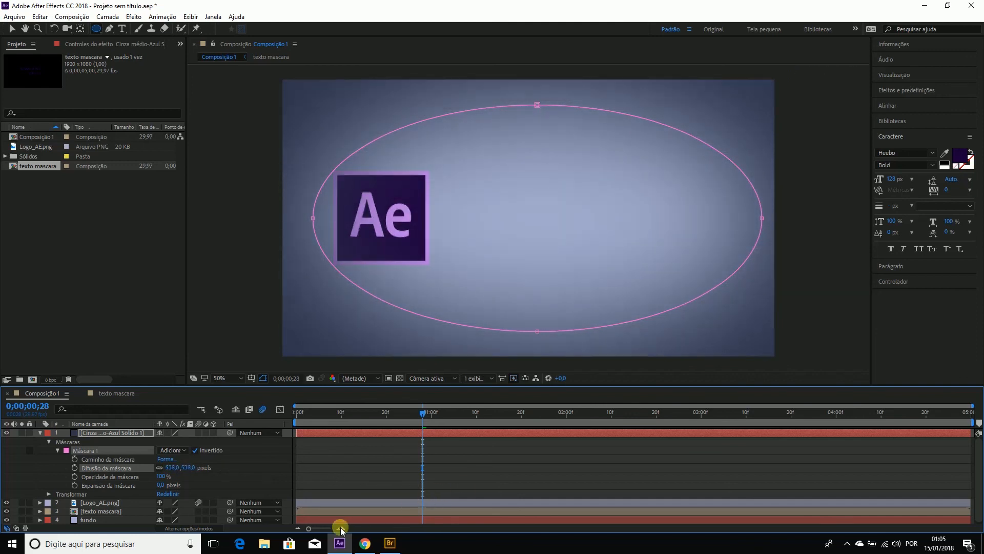
{"action": "left_click", "coordinate": [108, 485]}
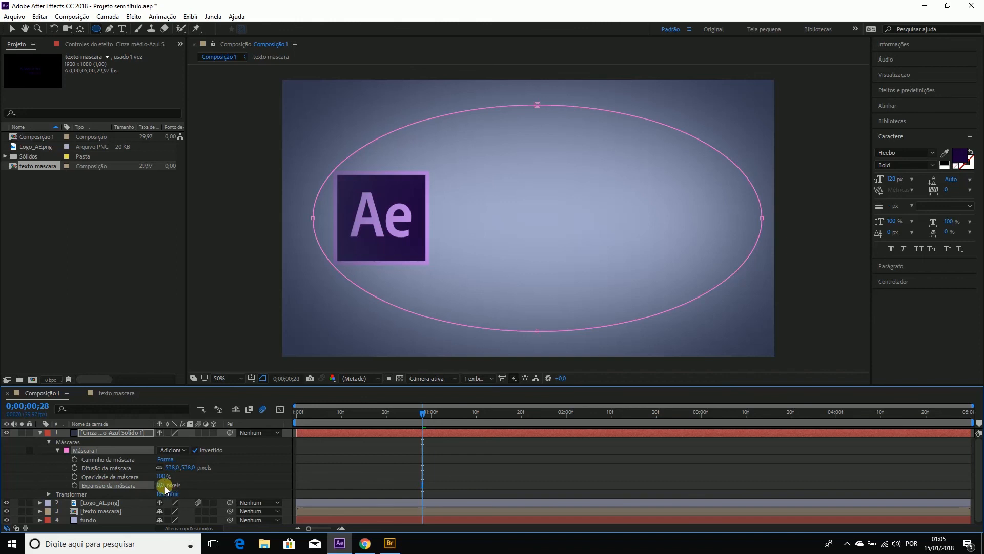
{"action": "left_click_drag", "start_coordinate": [161, 487], "coordinate": [238, 489]}
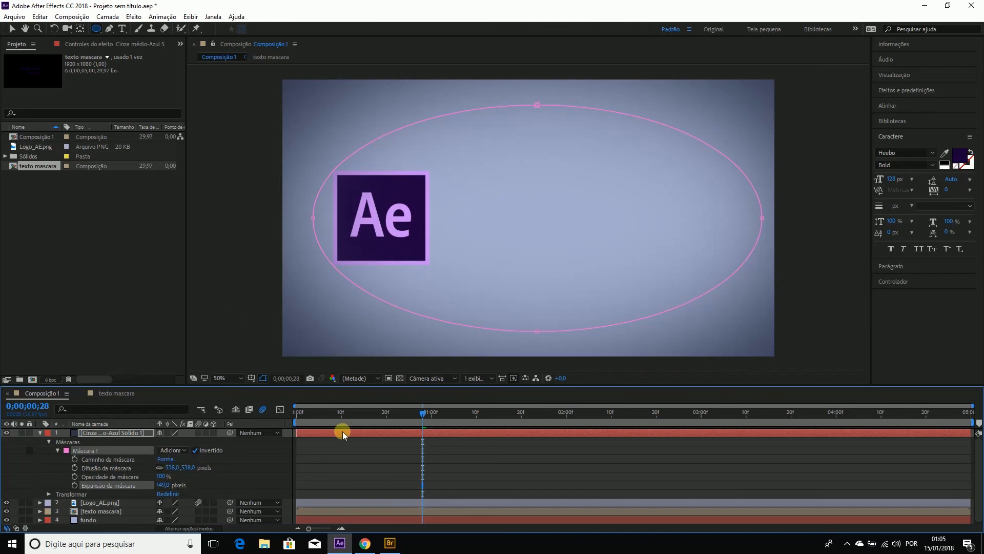
{"action": "left_click", "coordinate": [355, 416]}
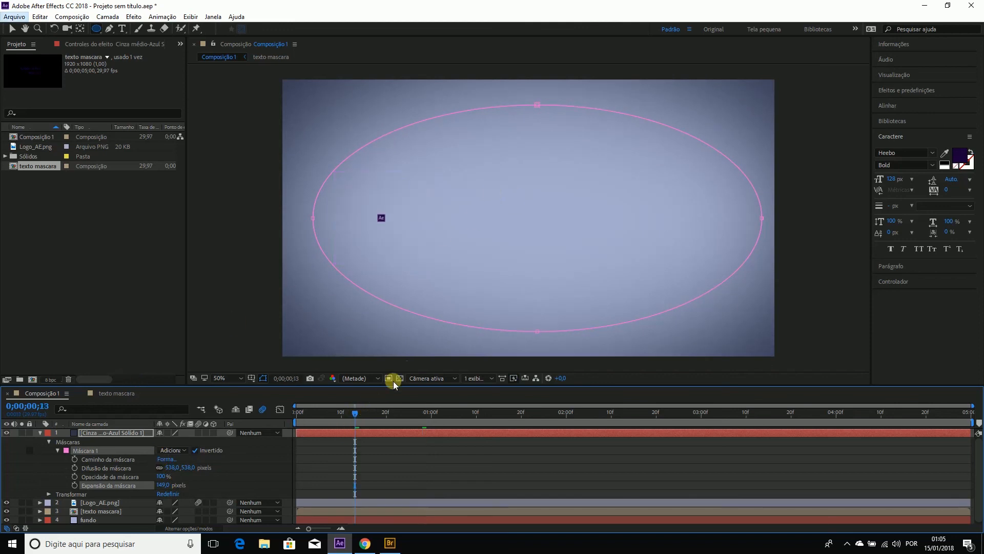
Step: Set the project's colour depth to 16 bits per channel and play back the intro with the vignette
{"action": "left_click", "coordinate": [15, 17]}
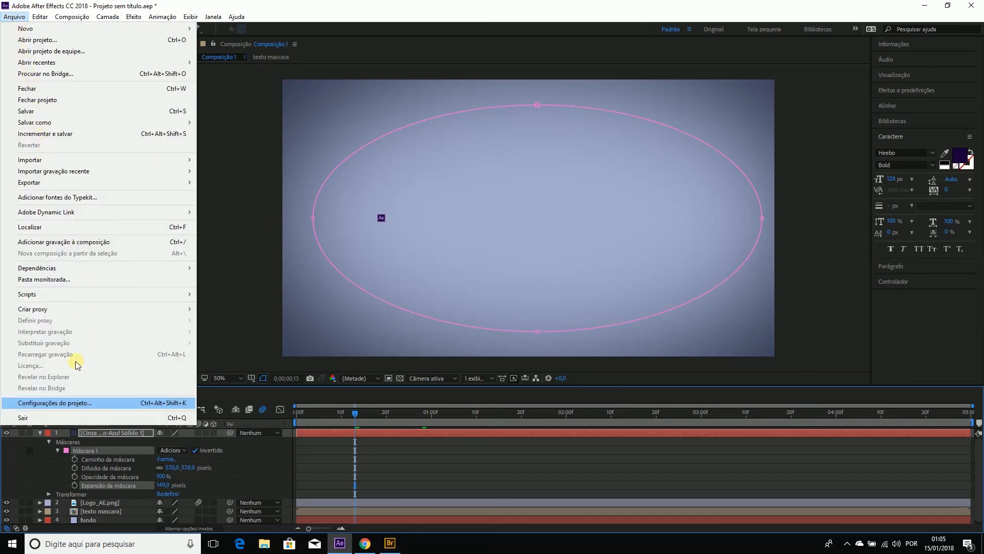
{"action": "left_click", "coordinate": [77, 403]}
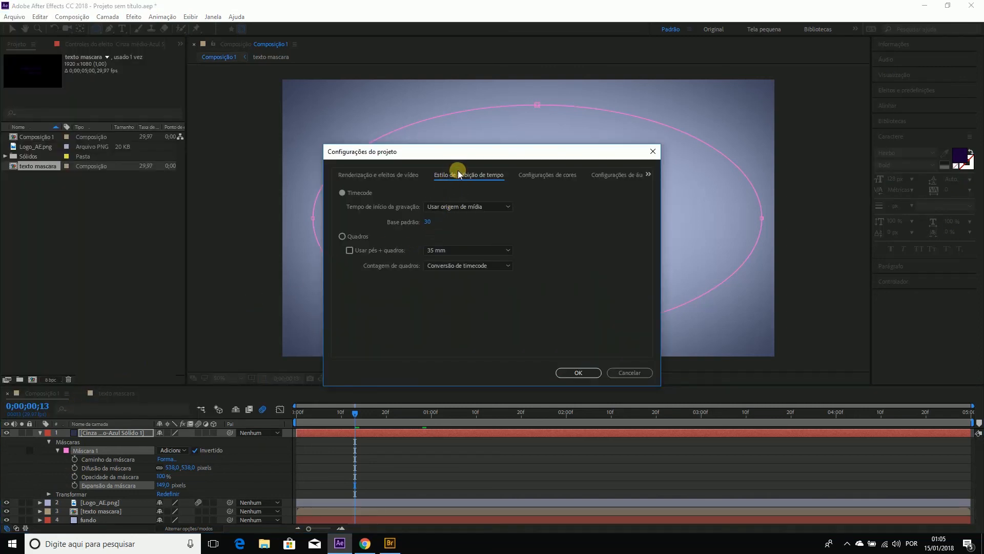
{"action": "left_click", "coordinate": [539, 177]}
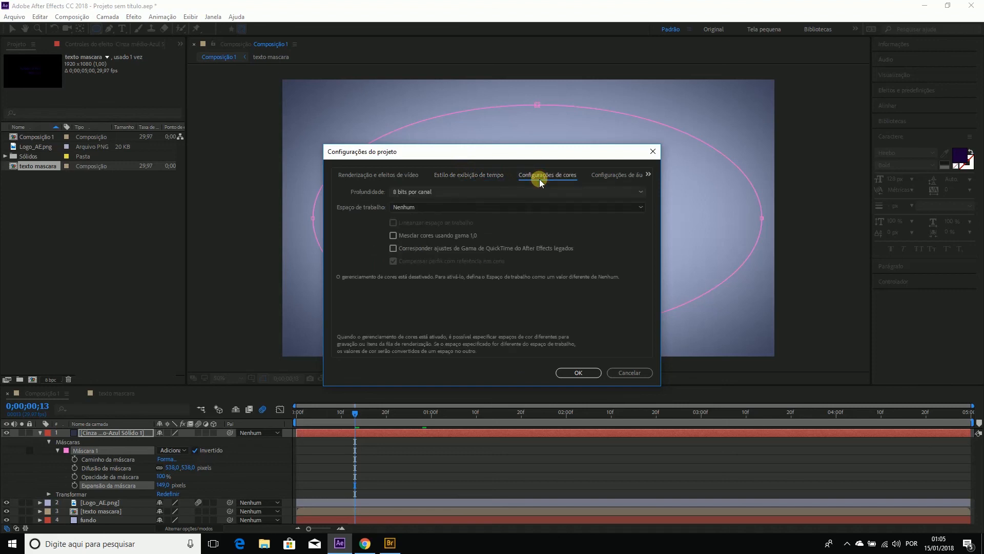
{"action": "left_click", "coordinate": [444, 193]}
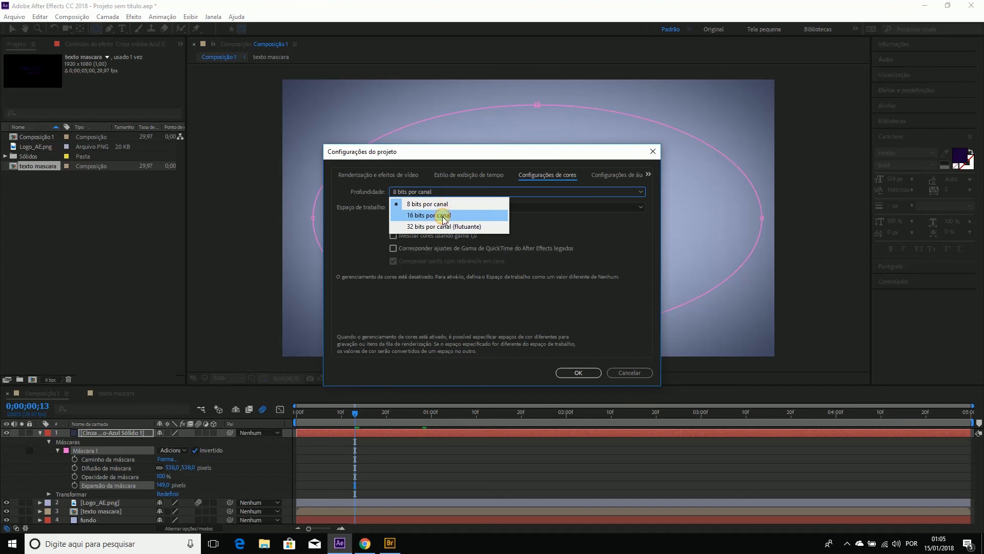
{"action": "left_click", "coordinate": [443, 216]}
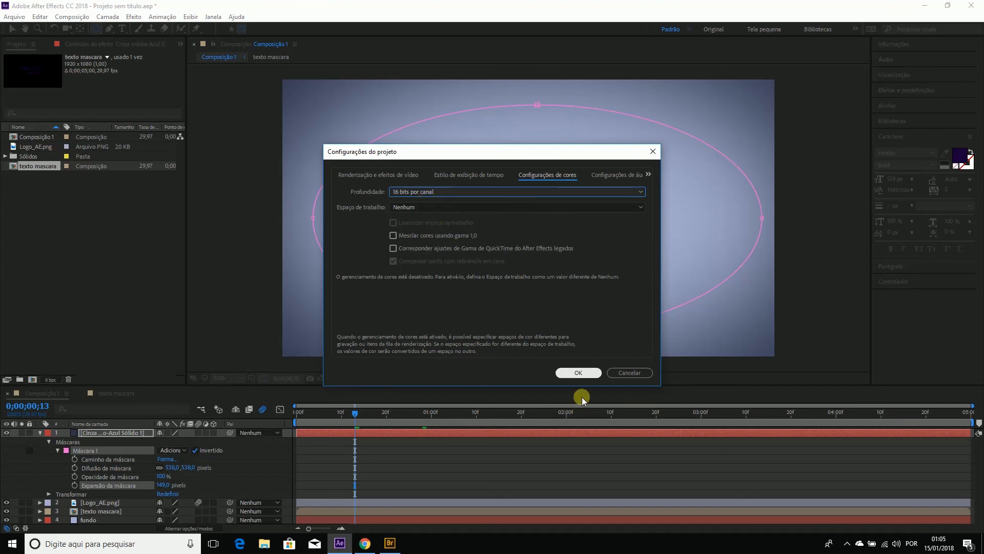
{"action": "left_click", "coordinate": [578, 372]}
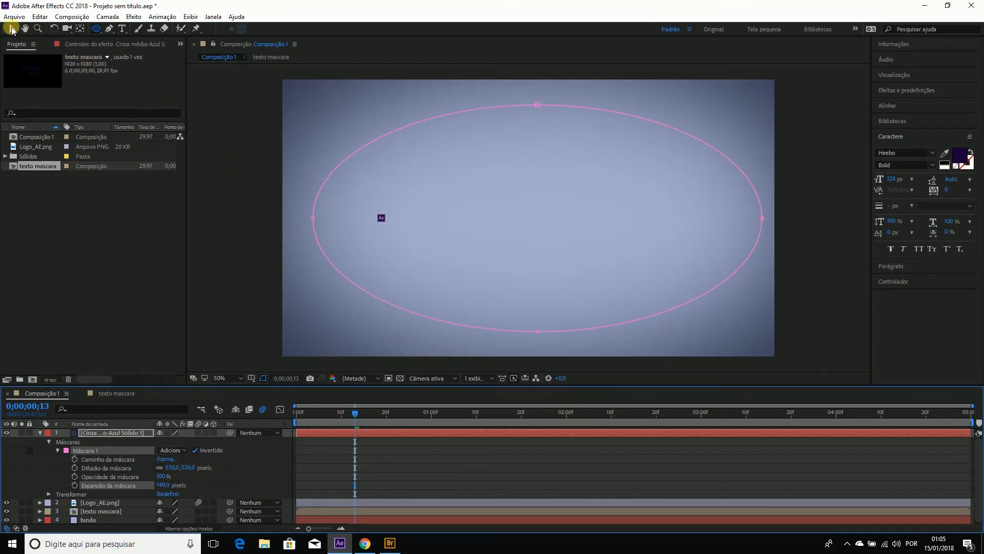
{"action": "left_click", "coordinate": [12, 29]}
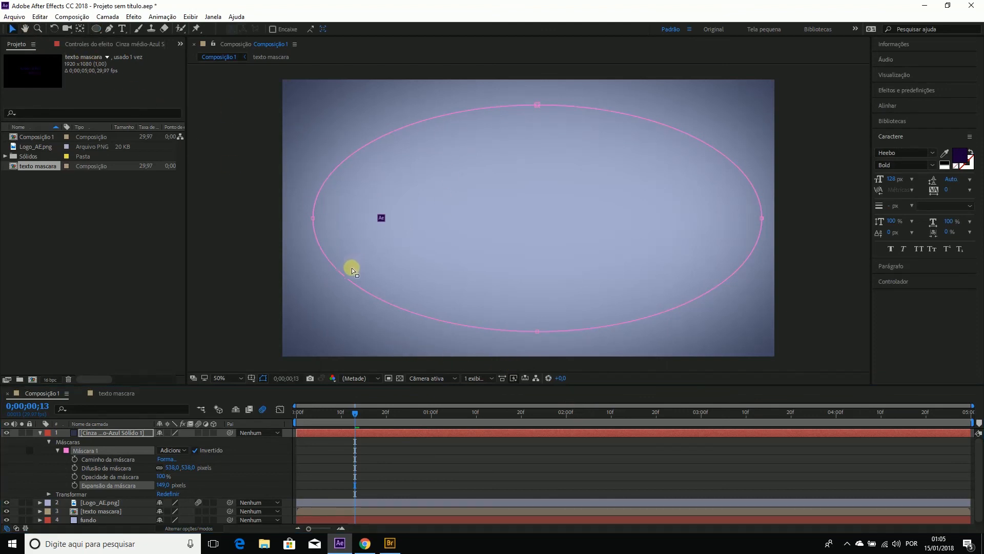
{"action": "key", "text": "space"}
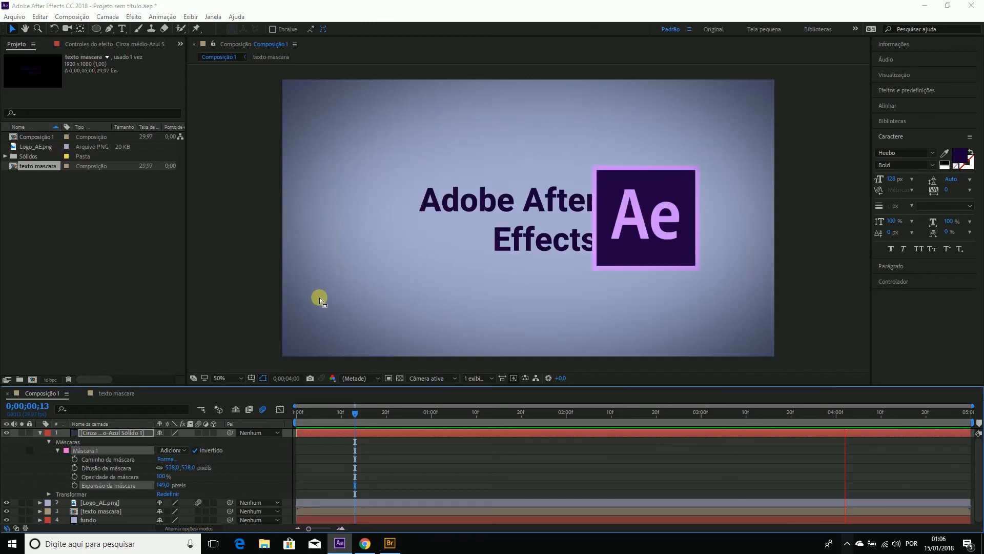